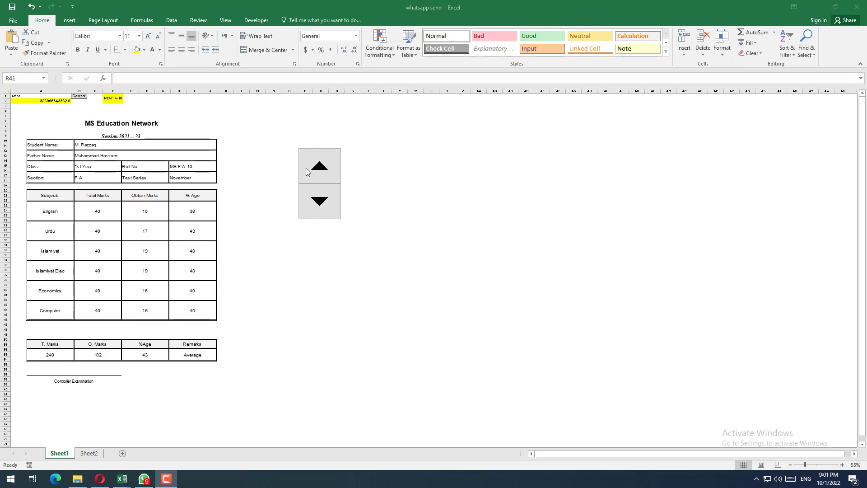
Step: Advance the report card to roll number 13 and send its image to the WhatsApp chat
{"action": "left_click", "coordinate": [317, 171]}
{"action": "left_click", "coordinate": [318, 170]}
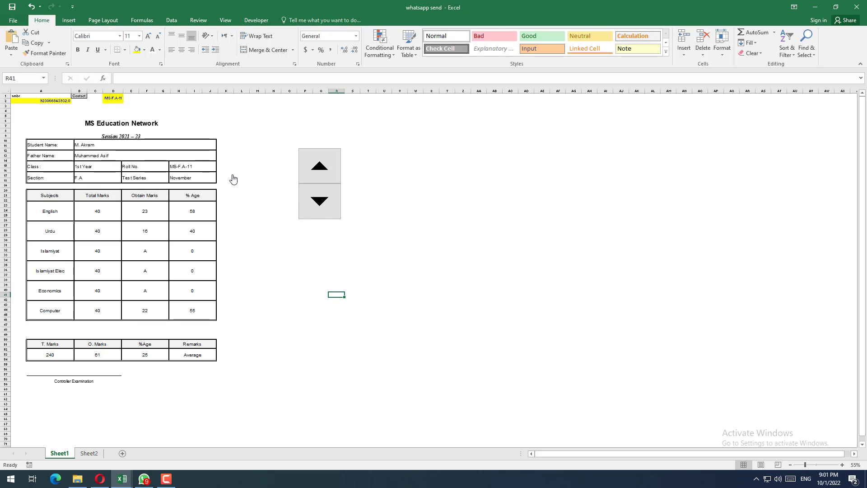
{"action": "left_click", "coordinate": [307, 165]}
{"action": "left_click", "coordinate": [319, 171]}
{"action": "left_click", "coordinate": [133, 234]}
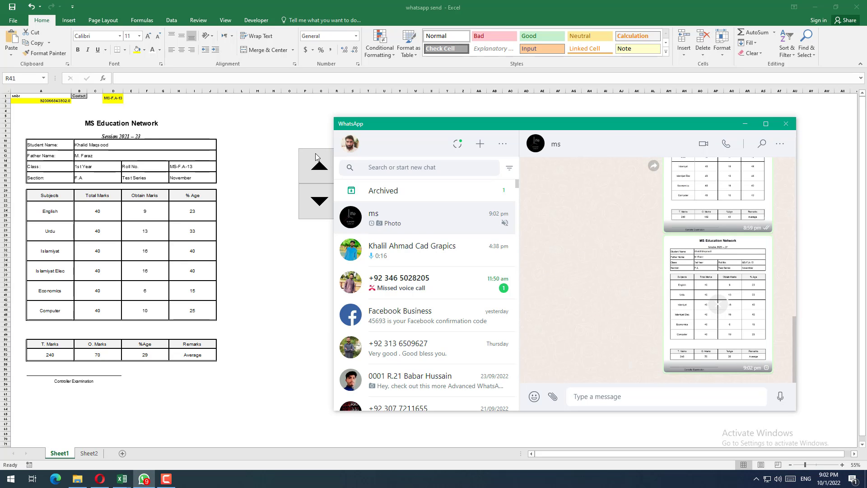
Step: Send the report card for roll number 14 to the same WhatsApp chat and return to the workbook
{"action": "left_click", "coordinate": [319, 168]}
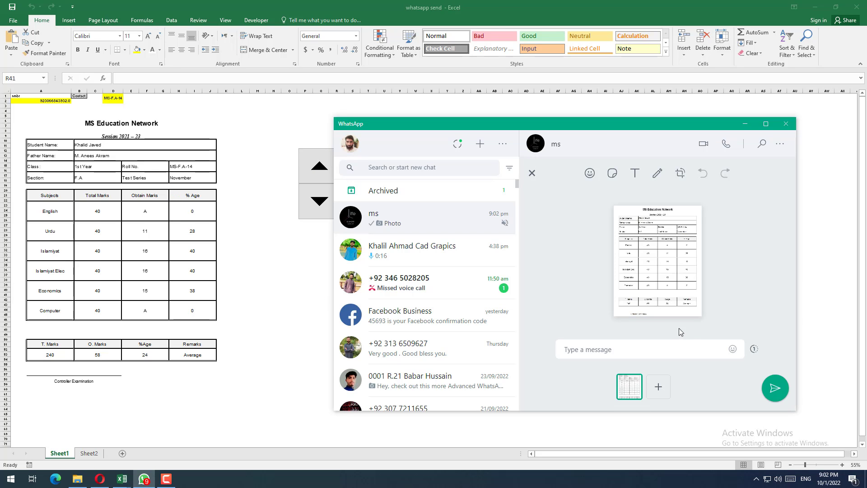
{"action": "key", "text": "Return"}
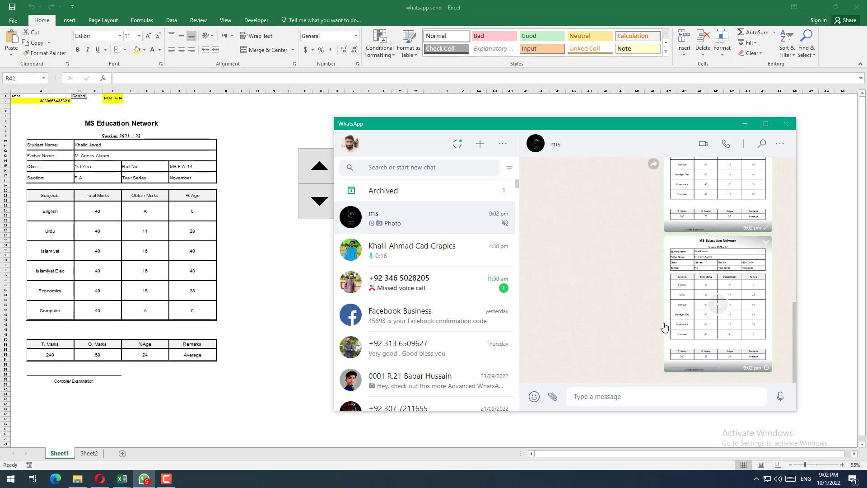
{"action": "left_click_drag", "start_coordinate": [614, 127], "coordinate": [588, 118]}
{"action": "left_click", "coordinate": [790, 222]}
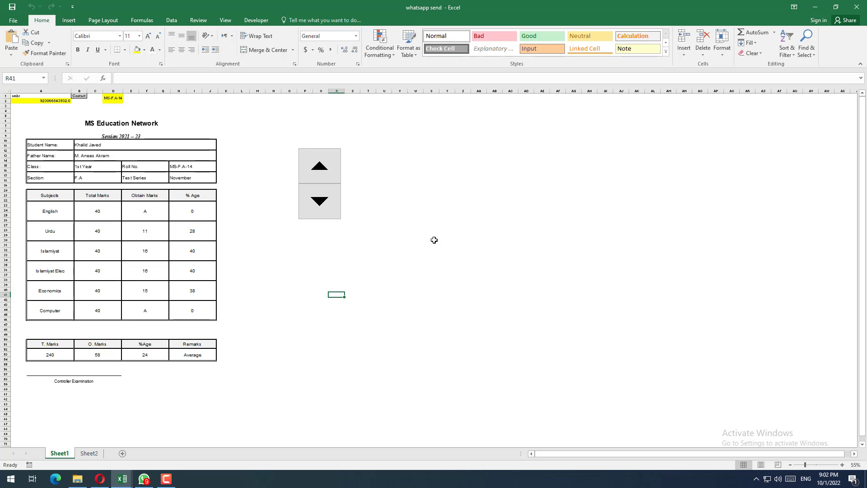
Step: Remove the linked report card picture and the spinner control from Sheet1
{"action": "right_click", "coordinate": [180, 206]}
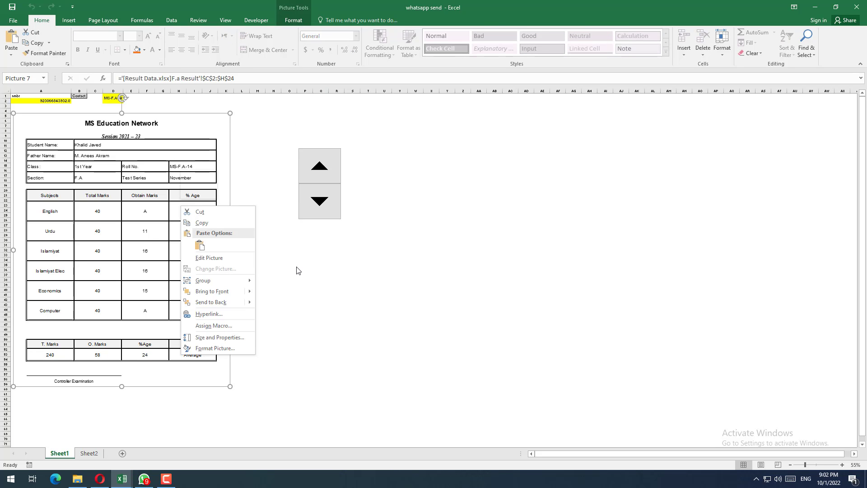
{"action": "left_click", "coordinate": [200, 212]}
{"action": "right_click", "coordinate": [311, 216]}
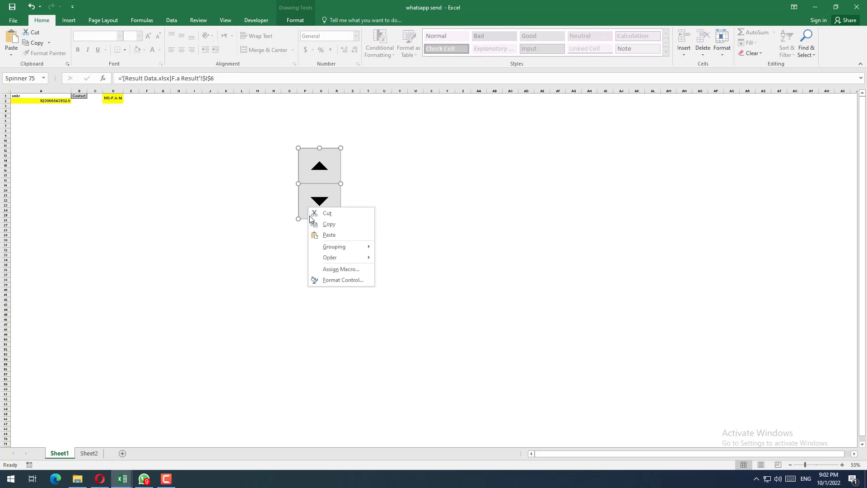
{"action": "key", "text": "Escape"}
{"action": "key", "text": "Delete"}
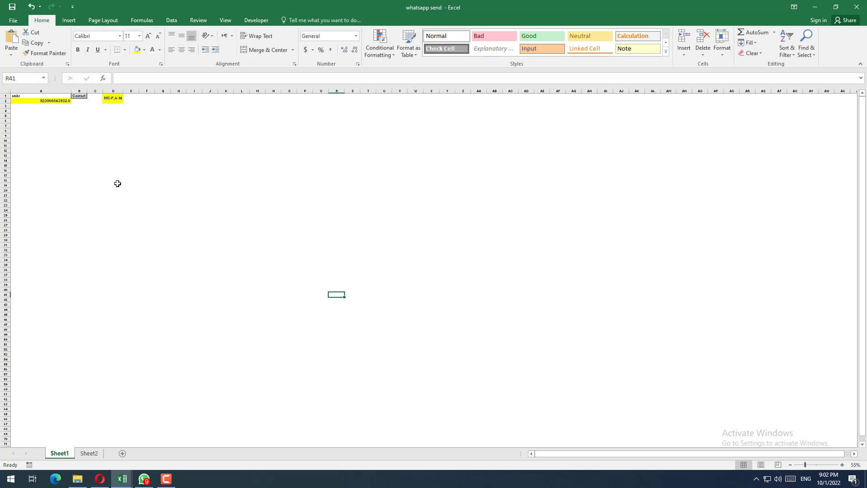
Step: Switch to the Result Data workbook and examine the roll number, student name and father name columns on the F.a Boys sheet
{"action": "mouse_move", "coordinate": [122, 479]}
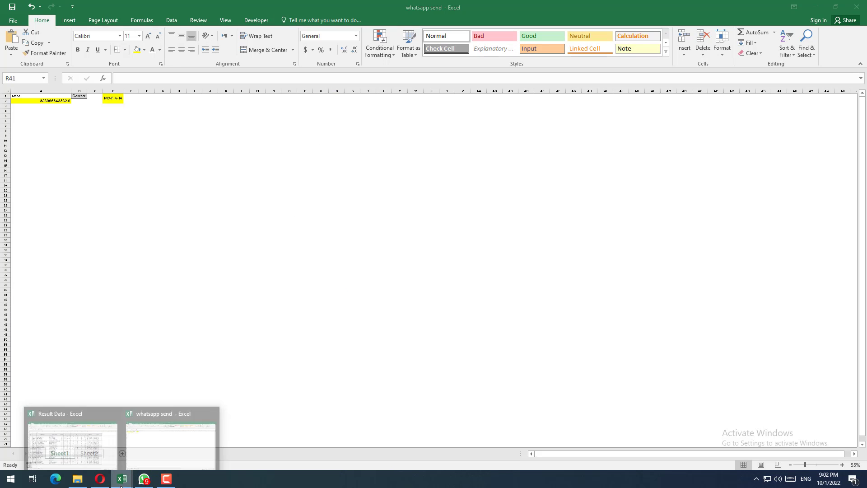
{"action": "left_click", "coordinate": [110, 446]}
{"action": "left_click", "coordinate": [266, 362]}
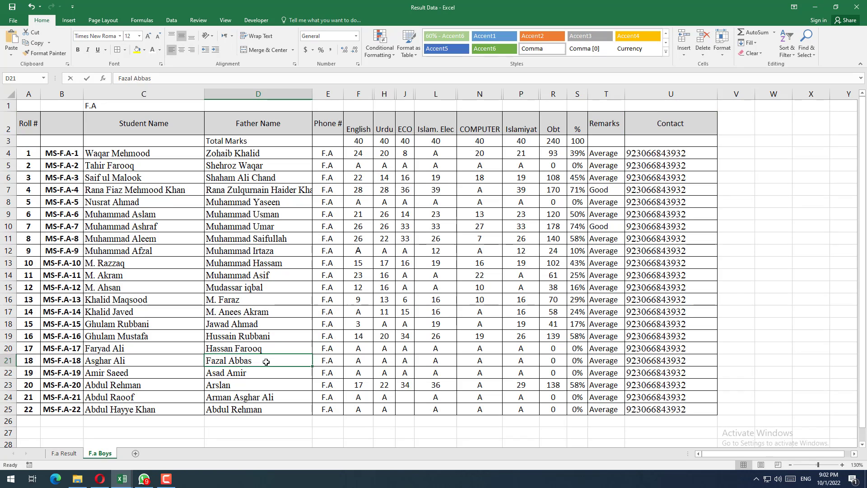
{"action": "scroll", "coordinate": [266, 361], "scroll_direction": "down", "scroll_amount": 3}
{"action": "scroll", "coordinate": [265, 360], "scroll_direction": "up", "scroll_amount": 3}
{"action": "left_click_drag", "start_coordinate": [28, 122], "coordinate": [662, 407]}
{"action": "left_click", "coordinate": [578, 349]}
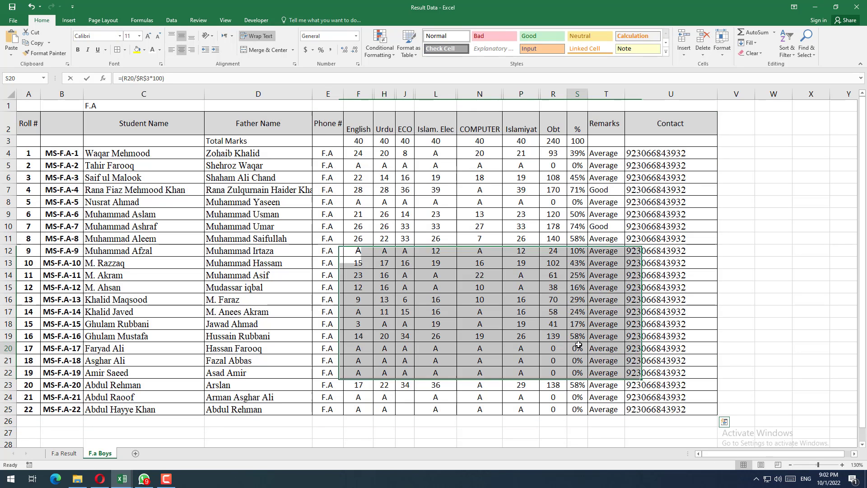
{"action": "left_click_drag", "start_coordinate": [22, 123], "coordinate": [40, 201]}
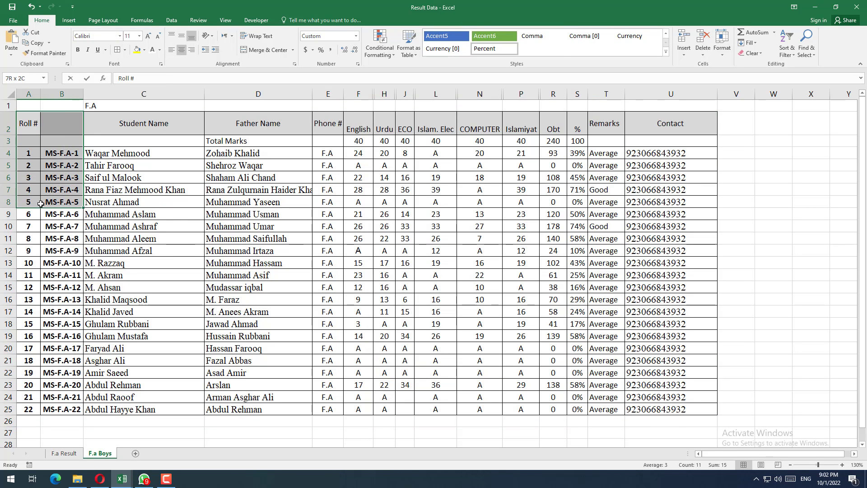
{"action": "left_click_drag", "start_coordinate": [88, 129], "coordinate": [144, 280]}
{"action": "left_click_drag", "start_coordinate": [243, 123], "coordinate": [280, 275]}
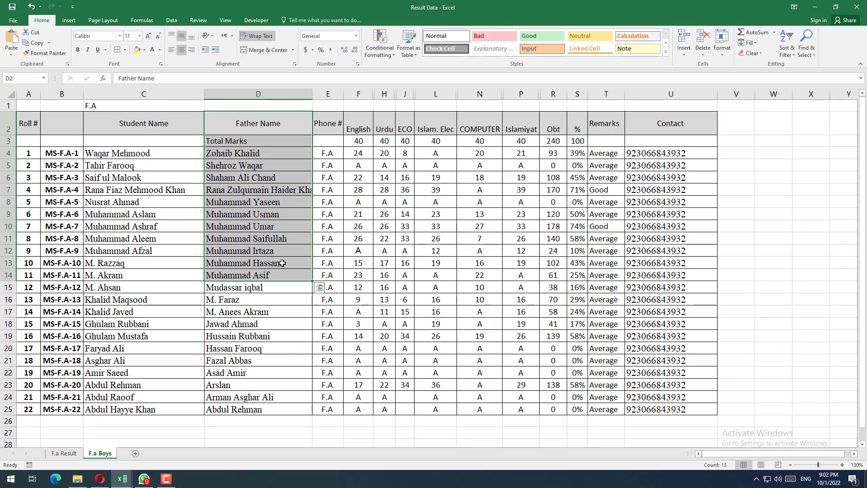
Step: Rename the Phone # header in cell E2 as Section
{"action": "left_click", "coordinate": [338, 131]}
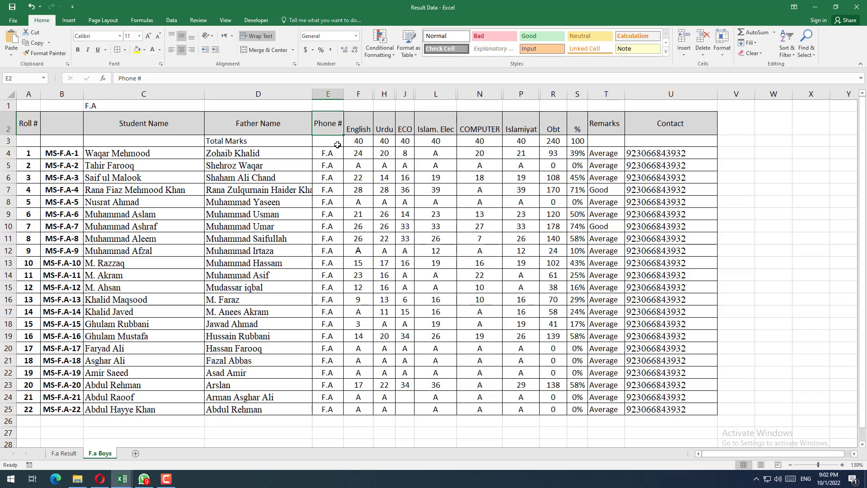
{"action": "type", "text": "Sectiom"}
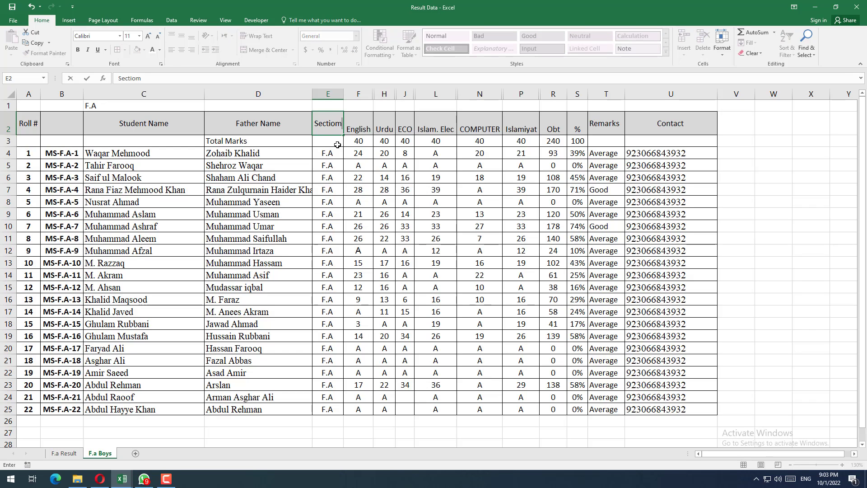
{"action": "key", "text": "BackSpace"}
{"action": "type", "text": "n"}
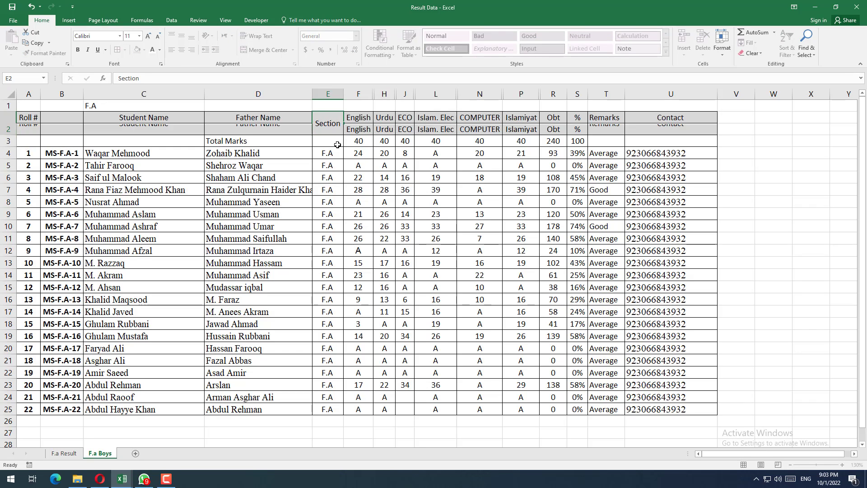
{"action": "key", "text": "Return"}
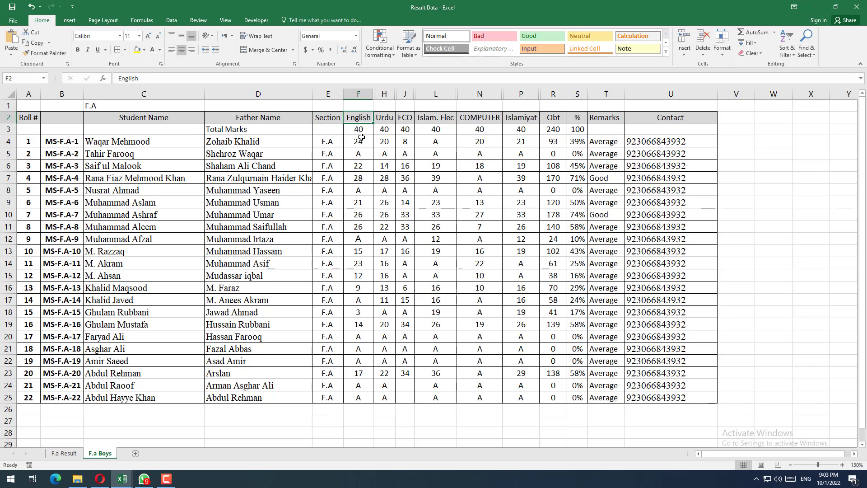
Step: Examine the subject marks, obtained marks, percentage, remarks and contact columns of the student table
{"action": "left_click_drag", "start_coordinate": [360, 119], "coordinate": [361, 242]}
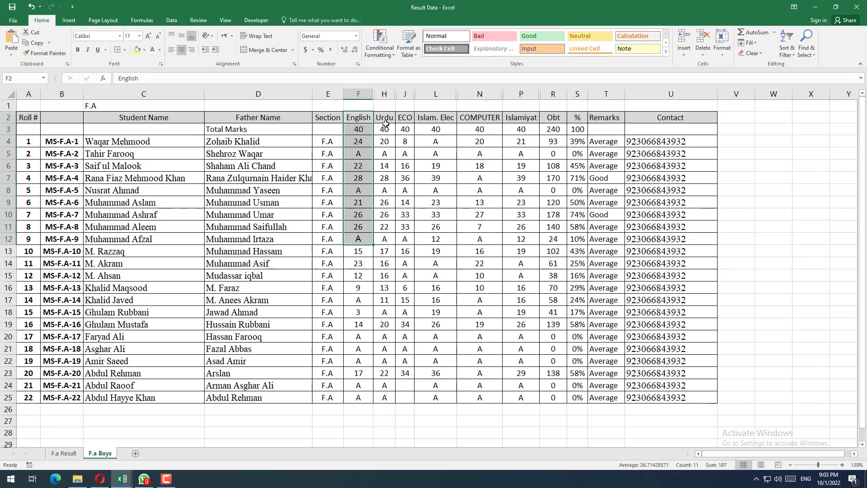
{"action": "left_click_drag", "start_coordinate": [386, 126], "coordinate": [388, 215]}
{"action": "left_click_drag", "start_coordinate": [406, 133], "coordinate": [407, 191]}
{"action": "left_click_drag", "start_coordinate": [465, 121], "coordinate": [468, 144]}
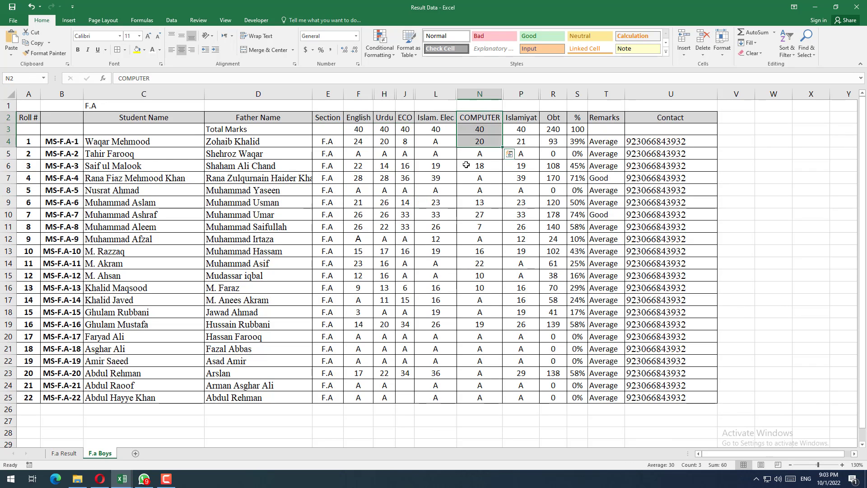
{"action": "left_click_drag", "start_coordinate": [554, 118], "coordinate": [596, 155]}
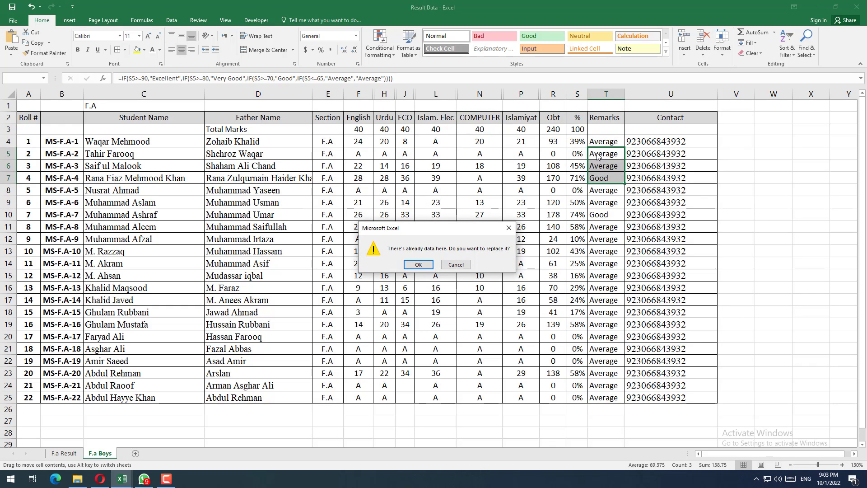
{"action": "left_click", "coordinate": [458, 269]}
{"action": "left_click", "coordinate": [645, 115]}
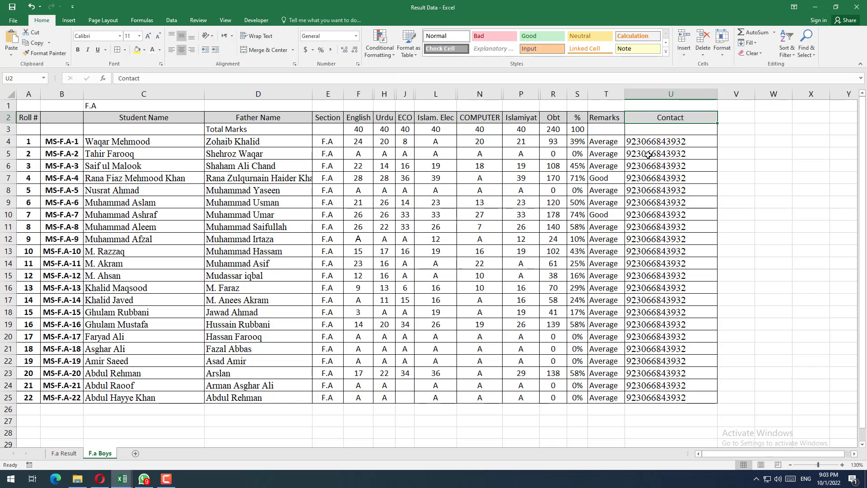
{"action": "left_click_drag", "start_coordinate": [647, 139], "coordinate": [646, 395]}
{"action": "left_click", "coordinate": [646, 393]}
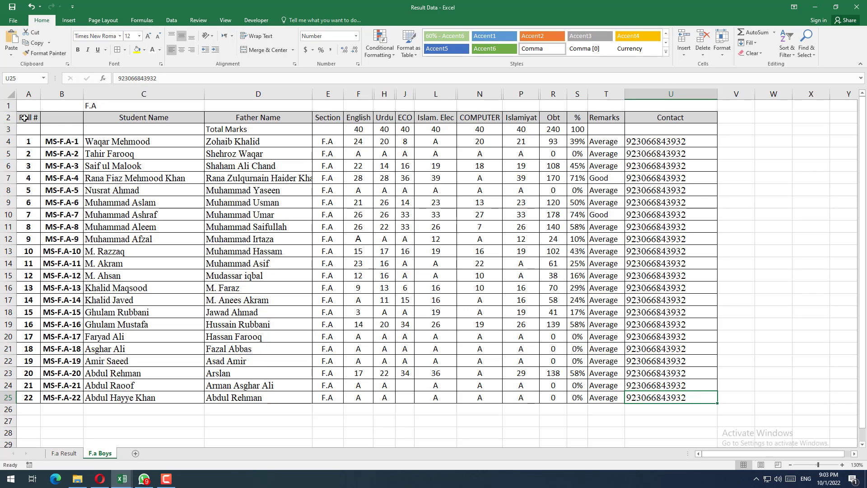
{"action": "left_click_drag", "start_coordinate": [23, 117], "coordinate": [664, 398]}
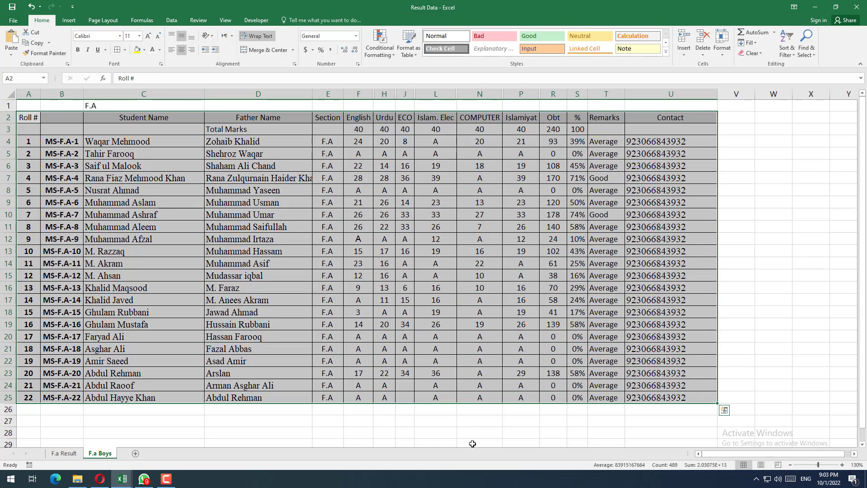
{"action": "left_click", "coordinate": [65, 388]}
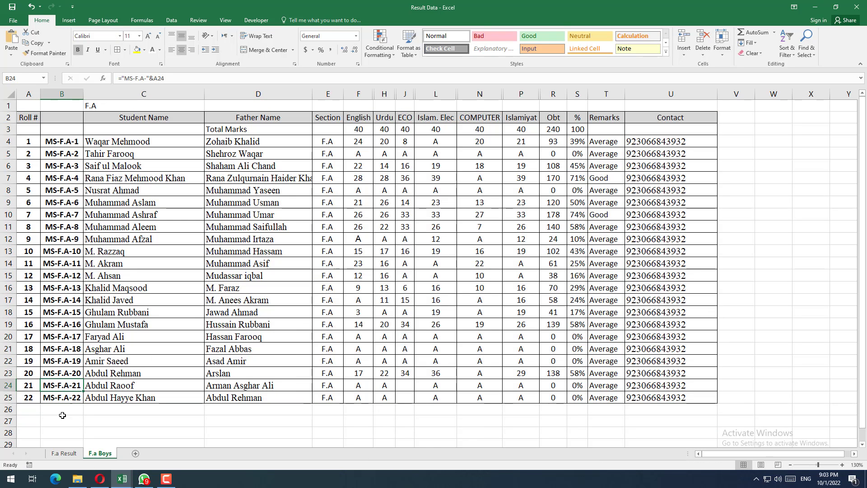
Step: Set the Roll # in cell I6 of the F.a Result sheet to 5 and check the filled-in result card
{"action": "left_click", "coordinate": [64, 453]}
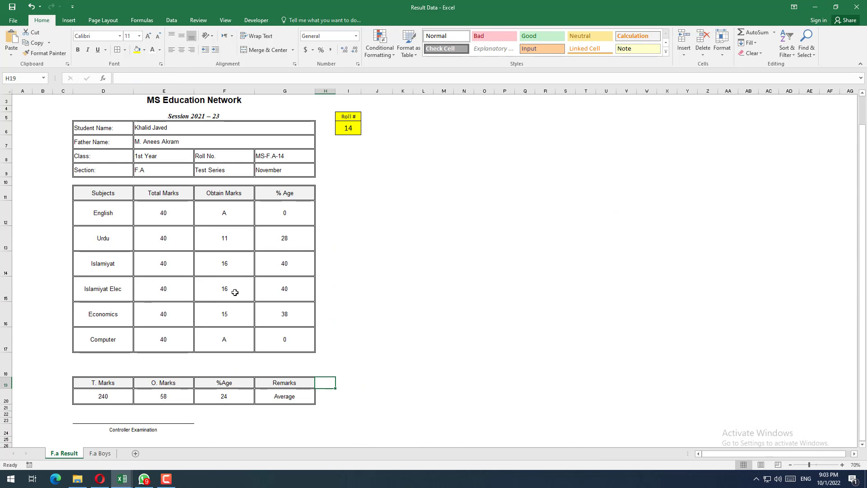
{"action": "left_click", "coordinate": [349, 278]}
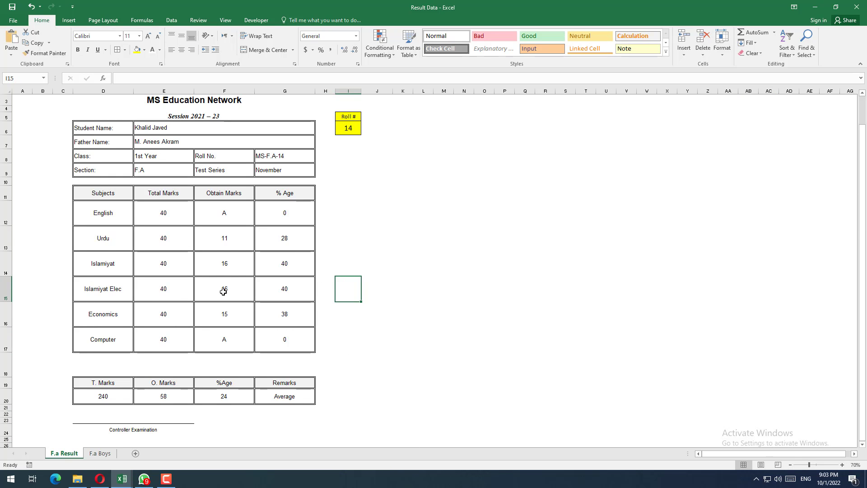
{"action": "left_click", "coordinate": [352, 131]}
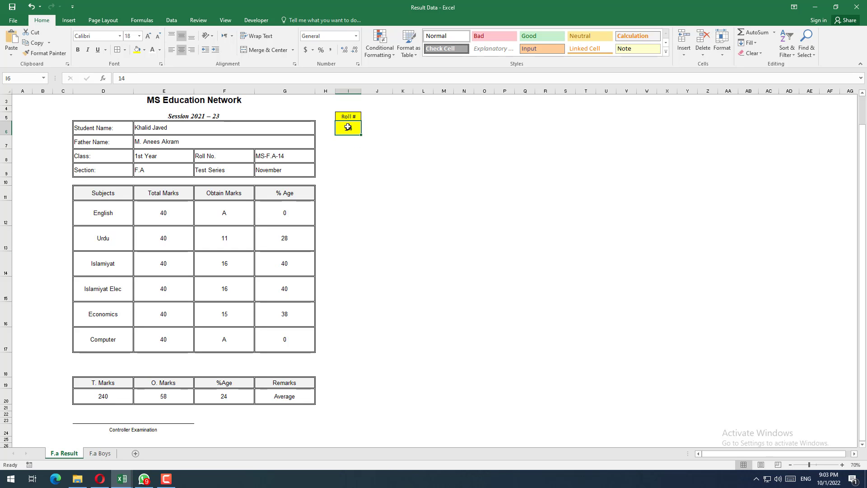
{"action": "type", "text": "5"}
{"action": "key", "text": "Return"}
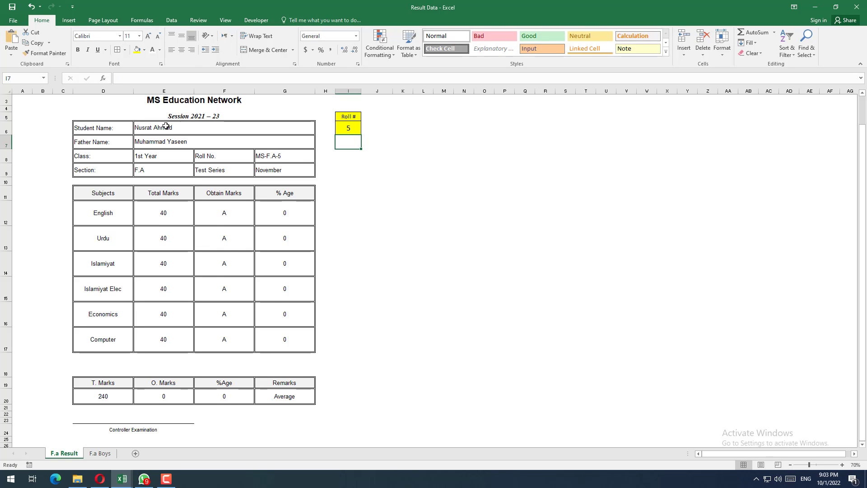
{"action": "left_click_drag", "start_coordinate": [162, 127], "coordinate": [184, 315]}
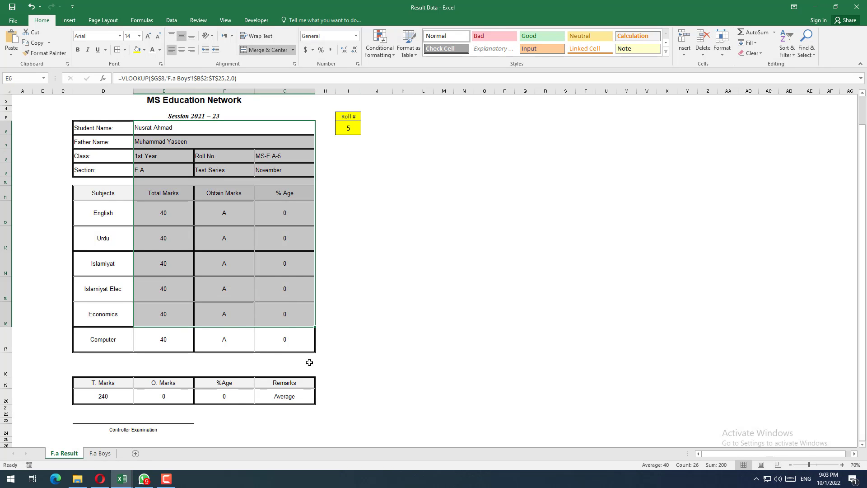
{"action": "left_click", "coordinate": [338, 359]}
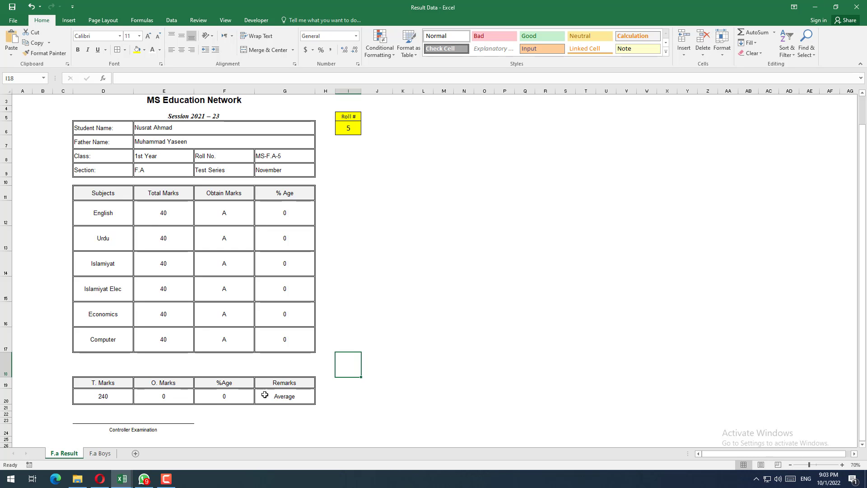
{"action": "left_click", "coordinate": [349, 335]}
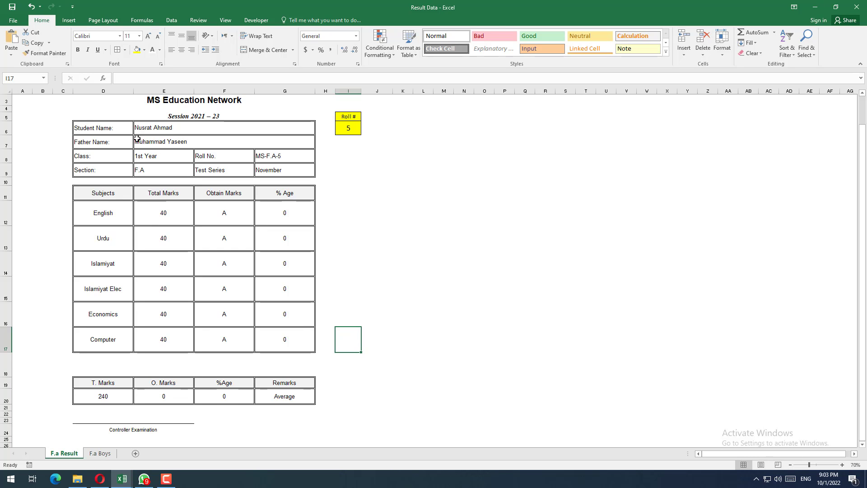
Step: Copy the whole result card range C2:H24 on the F.a Result sheet
{"action": "scroll", "coordinate": [223, 207], "scroll_direction": "up", "scroll_amount": 1}
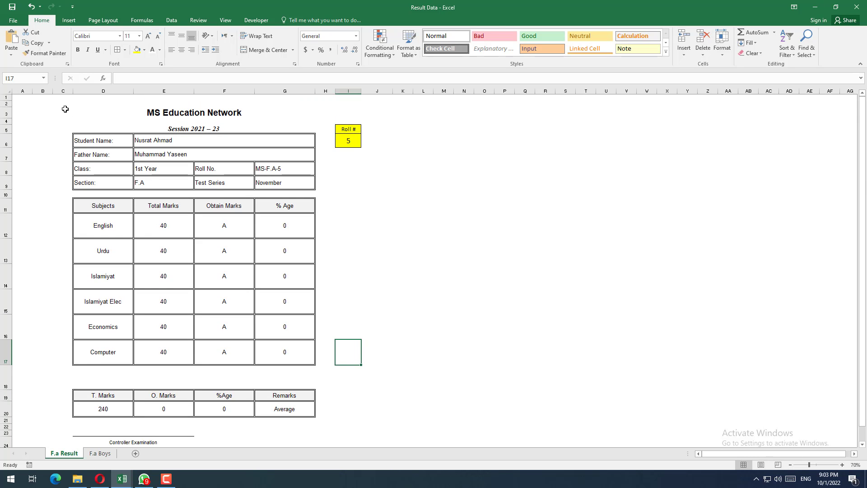
{"action": "left_click_drag", "start_coordinate": [60, 100], "coordinate": [335, 438]}
{"action": "scroll", "coordinate": [225, 217], "scroll_direction": "down", "scroll_amount": 1}
{"action": "right_click", "coordinate": [216, 202]}
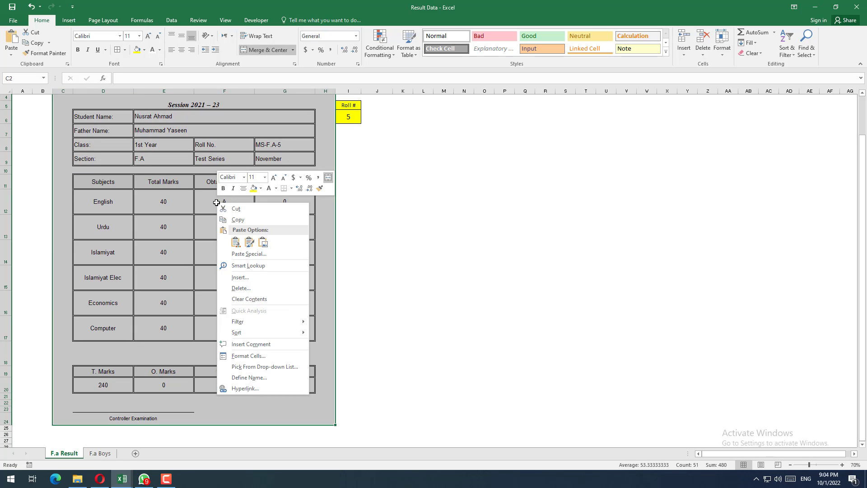
{"action": "left_click", "coordinate": [235, 219]}
{"action": "scroll", "coordinate": [234, 218], "scroll_direction": "up", "scroll_amount": 1}
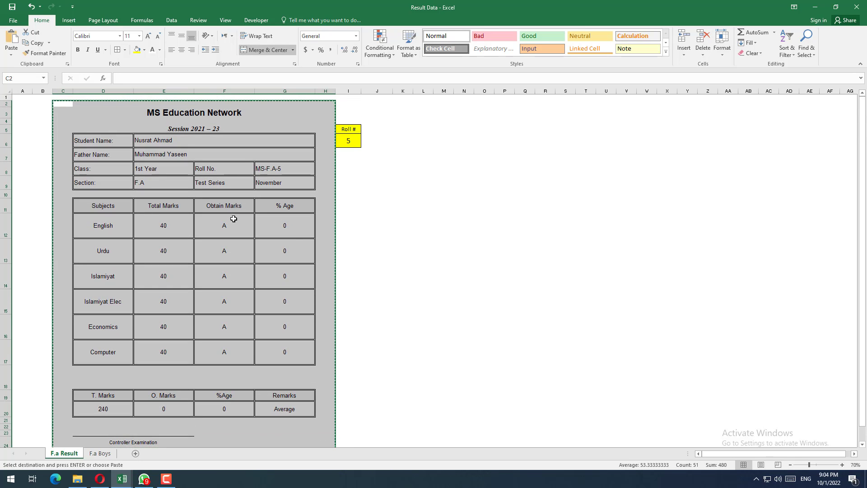
{"action": "left_click", "coordinate": [297, 243]}
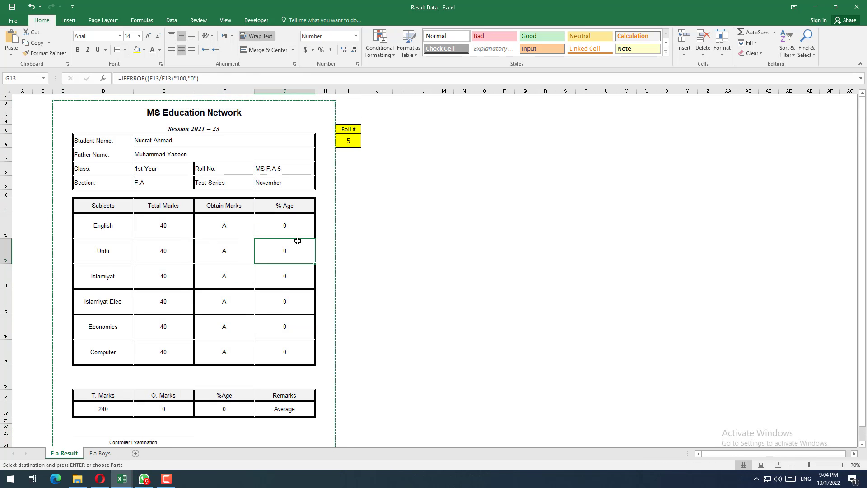
Step: Switch to the whatsapp send workbook and paste the copied result card onto Sheet1 as a linked picture
{"action": "left_click", "coordinate": [129, 479]}
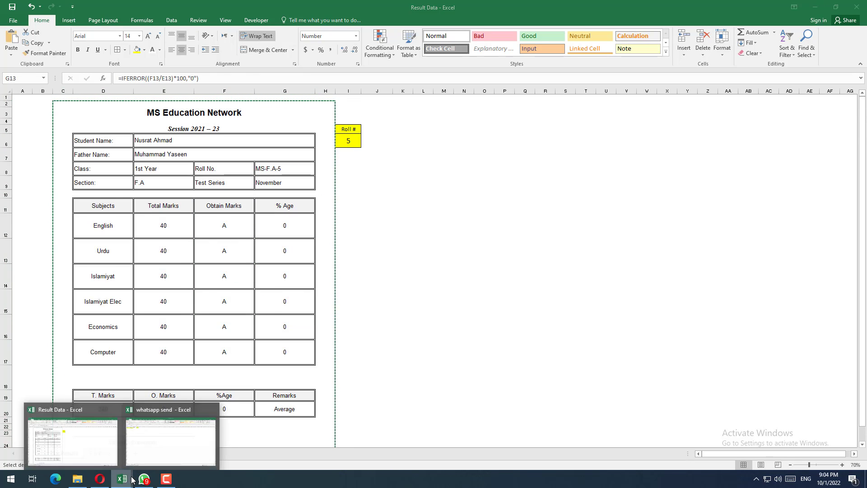
{"action": "left_click", "coordinate": [154, 440]}
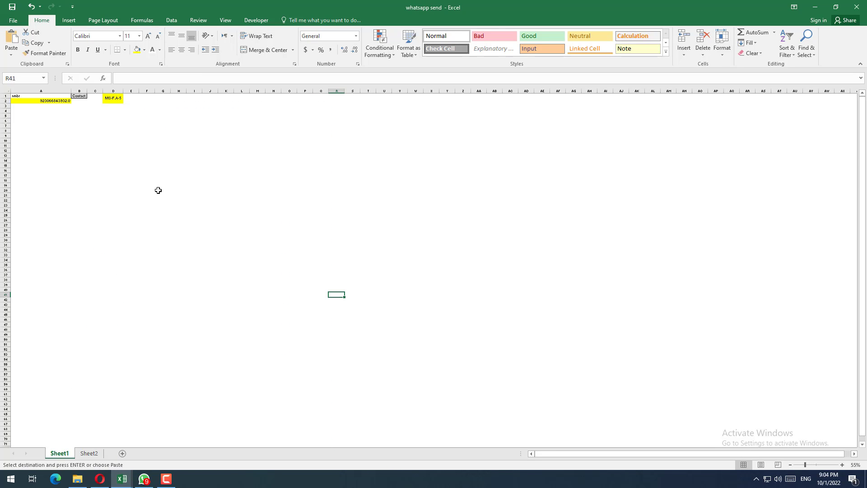
{"action": "left_click", "coordinate": [10, 55]}
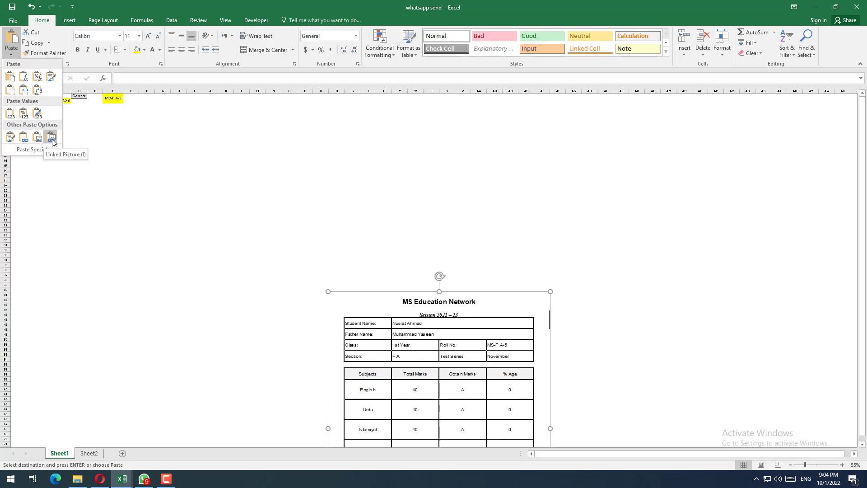
{"action": "left_click", "coordinate": [52, 142]}
Step: Move the linked result card picture just below the contact and roll number cells on Sheet1 and inspect it up close
{"action": "left_click_drag", "start_coordinate": [422, 356], "coordinate": [129, 205]}
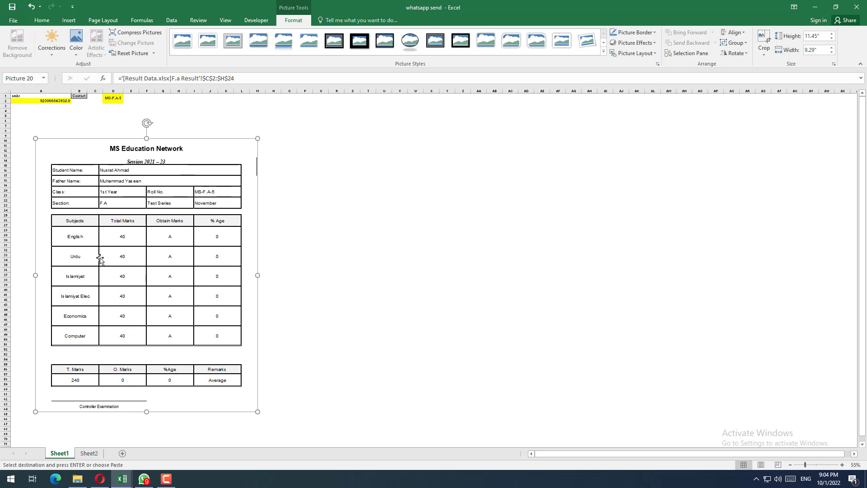
{"action": "left_click_drag", "start_coordinate": [103, 234], "coordinate": [88, 217]}
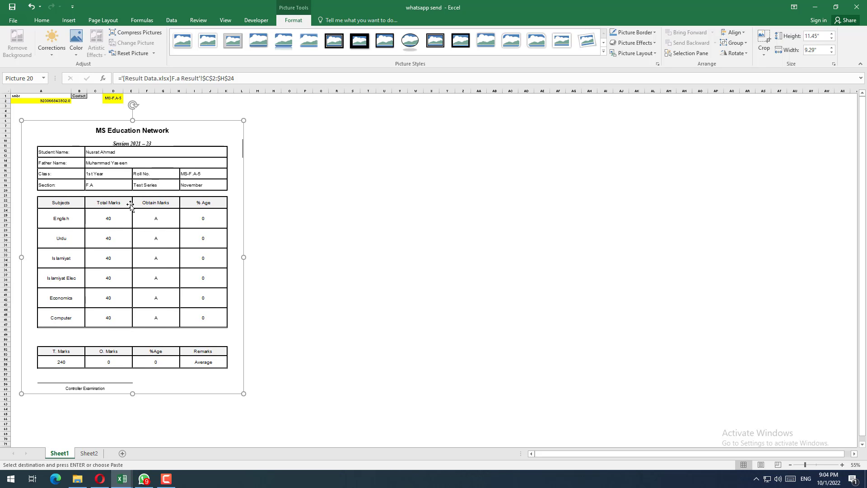
{"action": "scroll", "coordinate": [63, 181], "scroll_direction": "up", "scroll_amount": 3}
{"action": "scroll", "coordinate": [96, 193], "scroll_direction": "up", "scroll_amount": 2}
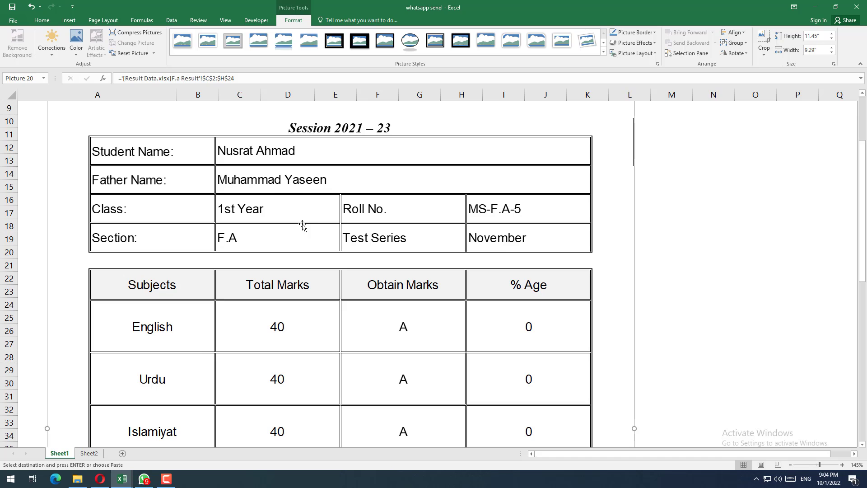
Step: Set the Roll # in cell I6 of the F.a Result sheet in the Result Data workbook to 12
{"action": "key", "text": "alt+Tab"}
{"action": "left_click", "coordinate": [412, 200]}
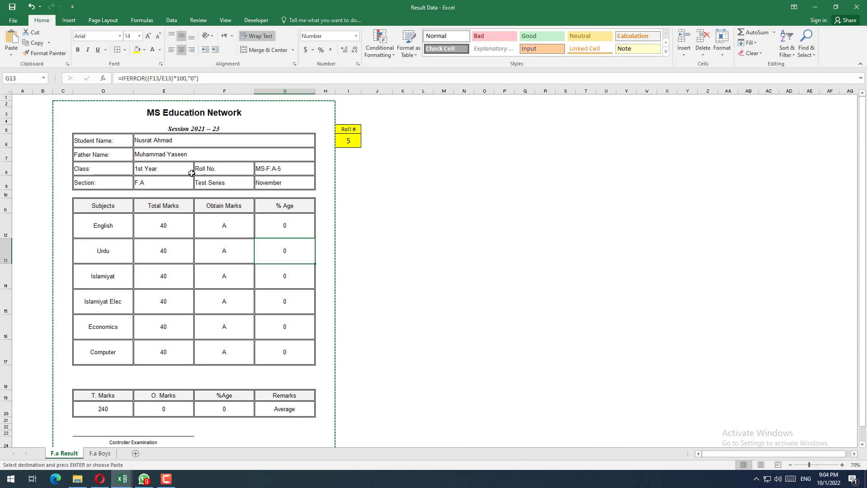
{"action": "left_click", "coordinate": [389, 204]}
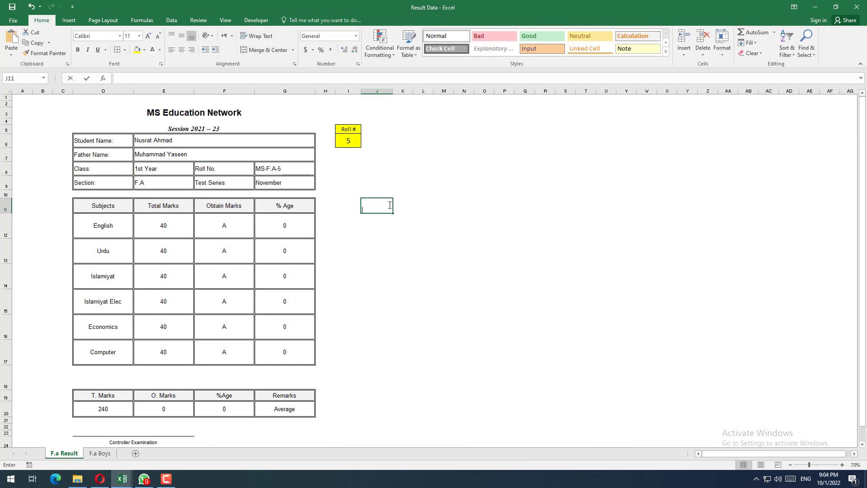
{"action": "left_click", "coordinate": [352, 141]}
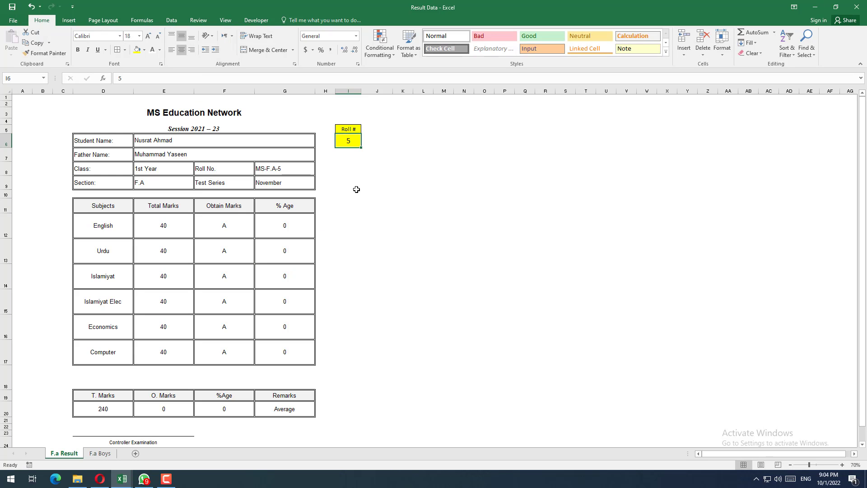
{"action": "type", "text": "12"}
{"action": "key", "text": "Return"}
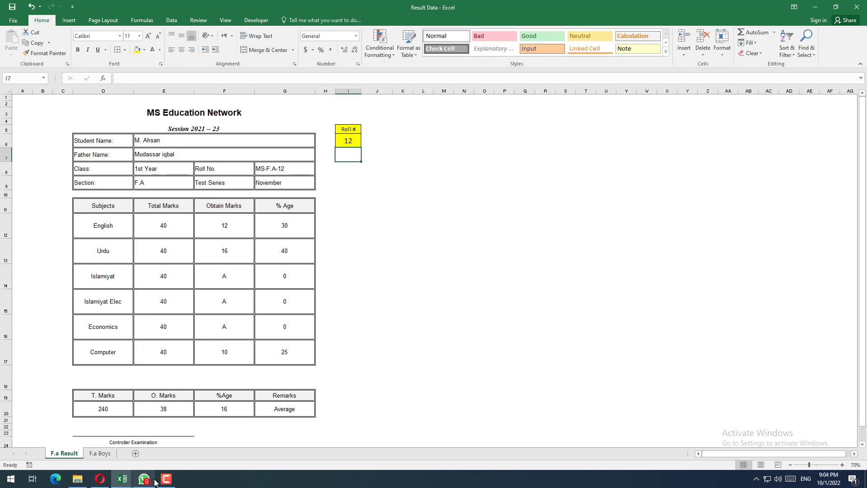
Step: Return to the whatsapp send workbook and check the linked picture's student details and marks against the new roll number
{"action": "left_click", "coordinate": [122, 479]}
{"action": "left_click", "coordinate": [100, 456]}
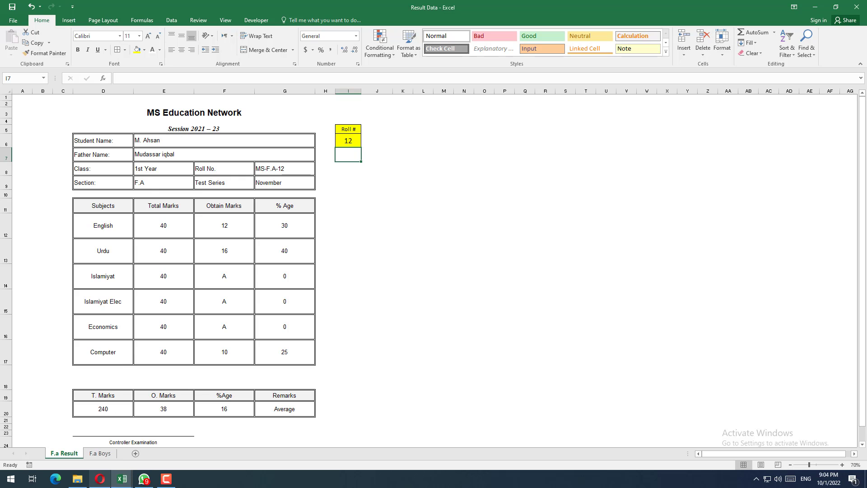
{"action": "left_click", "coordinate": [122, 479]}
{"action": "left_click", "coordinate": [209, 445]}
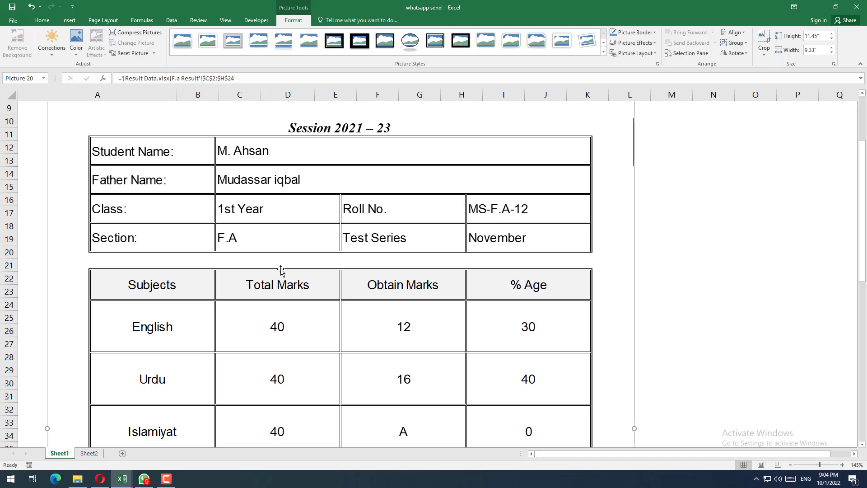
{"action": "scroll", "coordinate": [264, 272], "scroll_direction": "down", "scroll_amount": 3}
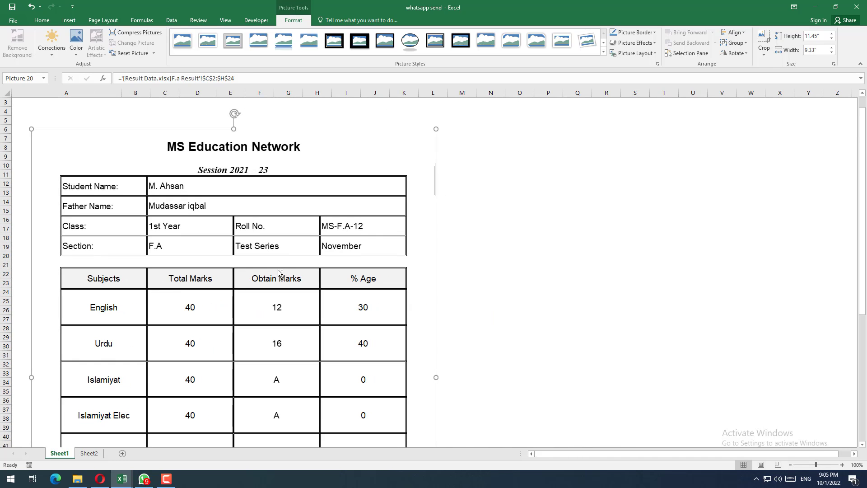
{"action": "scroll", "coordinate": [278, 271], "scroll_direction": "down", "scroll_amount": 1}
{"action": "scroll", "coordinate": [283, 273], "scroll_direction": "down", "scroll_amount": 1}
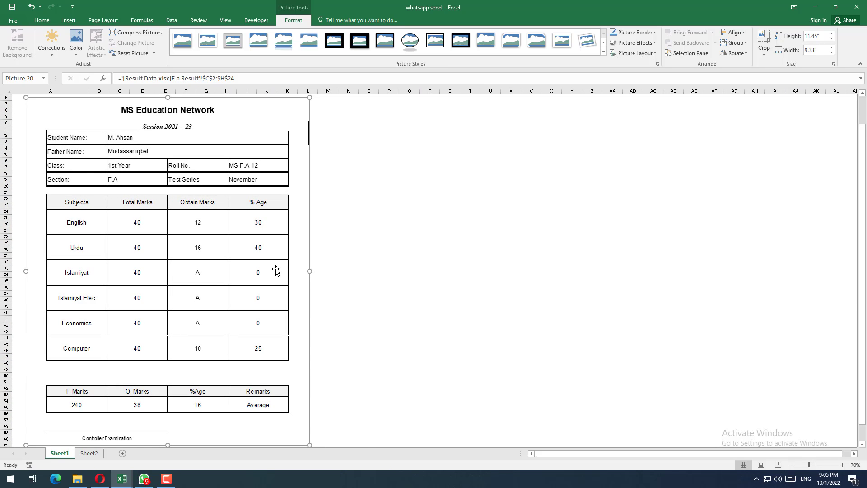
{"action": "scroll", "coordinate": [276, 271], "scroll_direction": "down", "scroll_amount": 1}
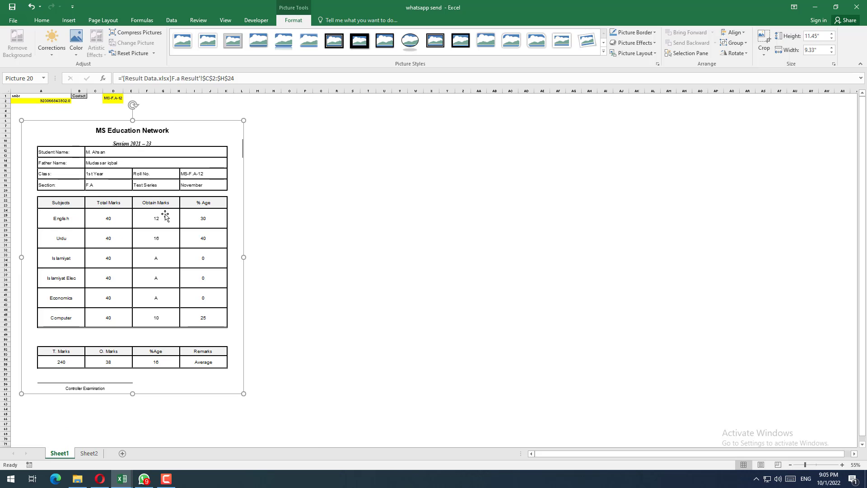
{"action": "left_click", "coordinate": [289, 206]}
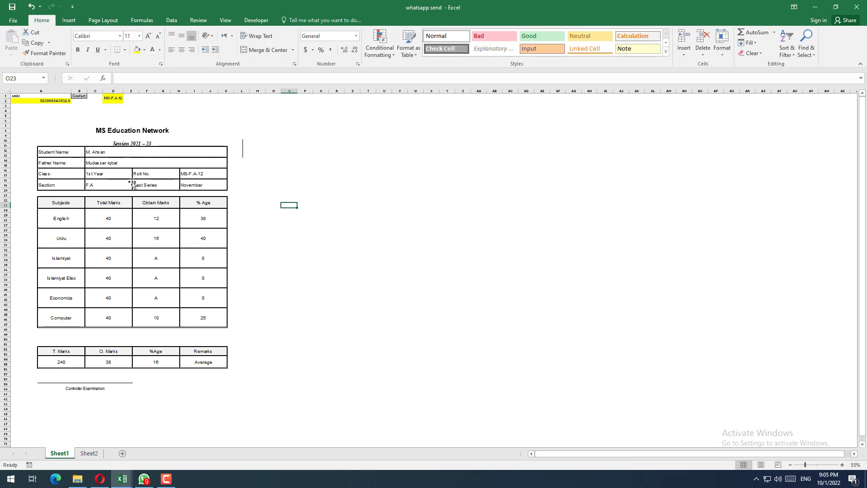
Step: Set the Roll # in cell I6 of the F.a Result sheet to 3 and check the linked picture in whatsapp send
{"action": "key", "text": "alt+Tab"}
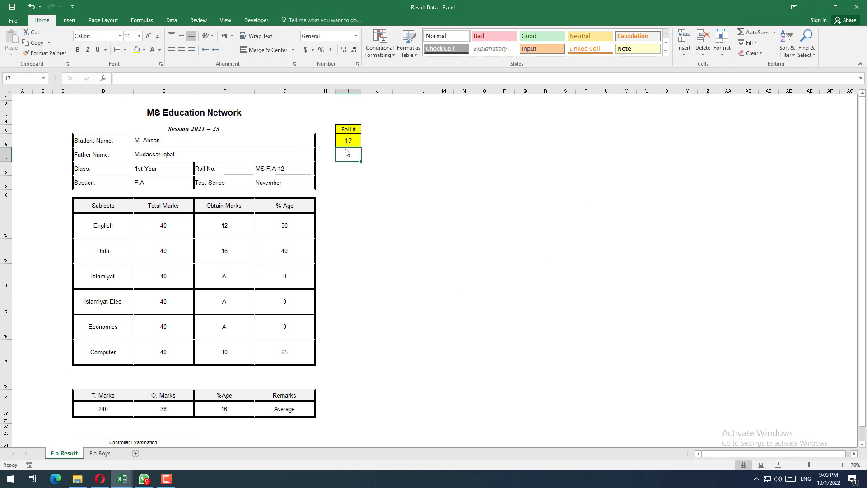
{"action": "left_click", "coordinate": [346, 141]}
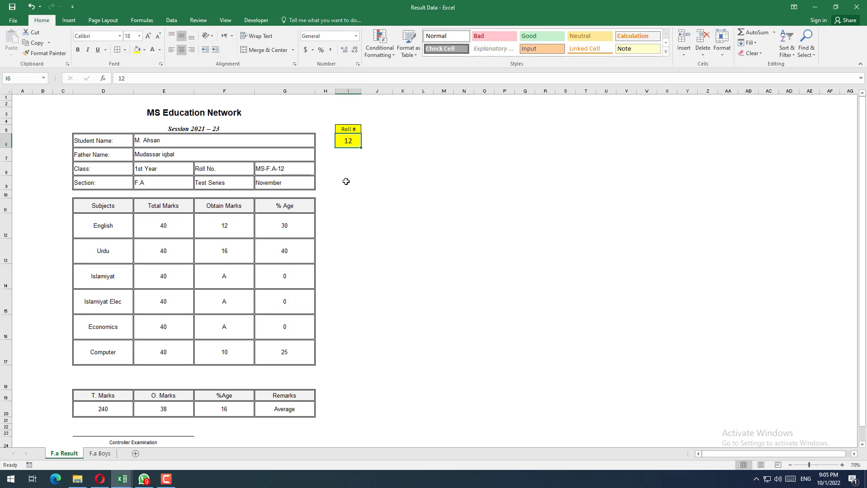
{"action": "type", "text": "3"}
{"action": "key", "text": "Return"}
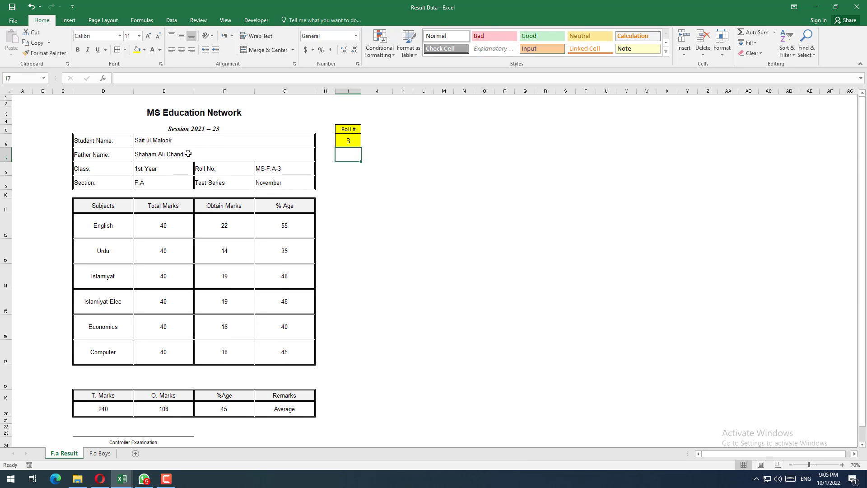
{"action": "key", "text": "alt+Tab"}
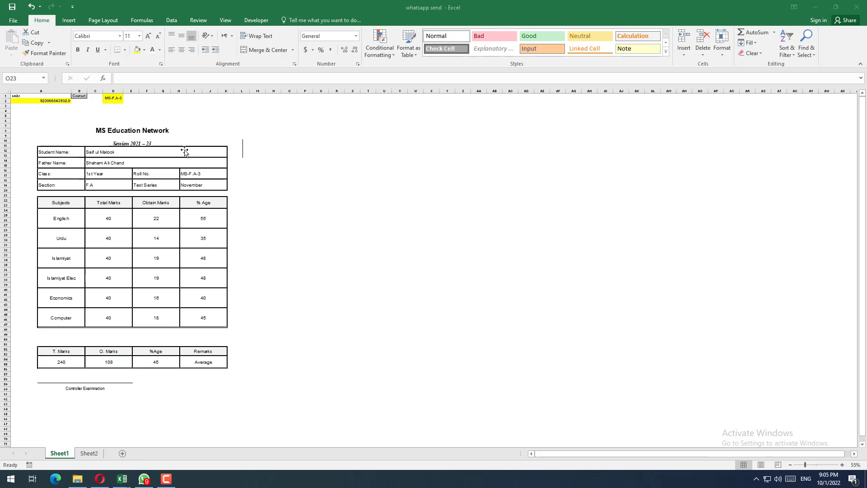
{"action": "left_click", "coordinate": [255, 175]}
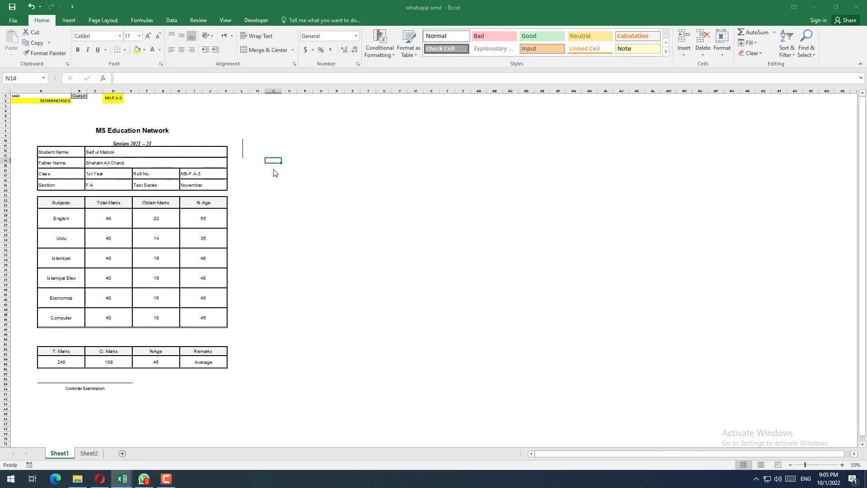
Step: Compare the Roll # cell in Result Data with the linked picture in the whatsapp send workbook
{"action": "key", "text": "alt+Tab"}
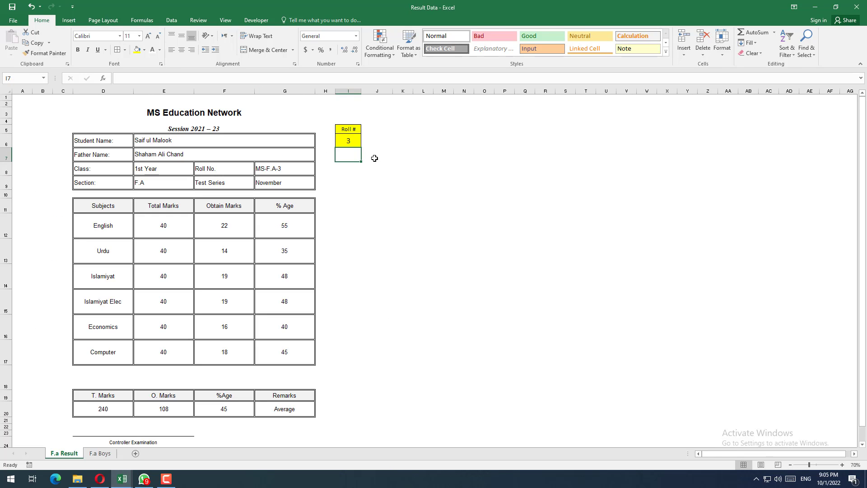
{"action": "left_click", "coordinate": [350, 140]}
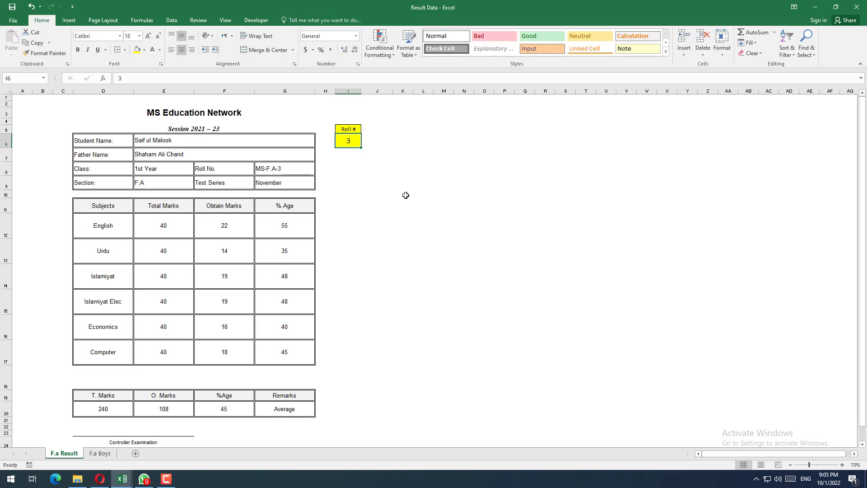
{"action": "key", "text": "alt+Tab"}
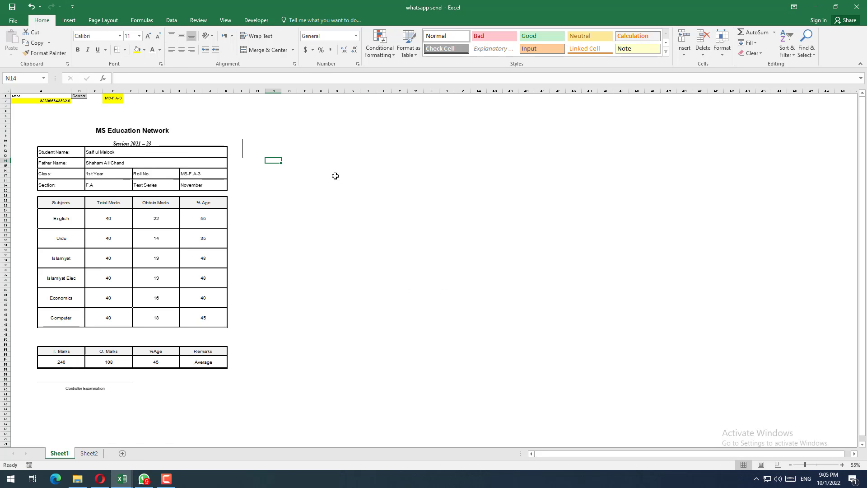
{"action": "left_click", "coordinate": [275, 150]}
Step: Ensure the Developer tab is enabled among the main tabs in the ribbon customization options and apply the settings
{"action": "left_click", "coordinate": [259, 21]}
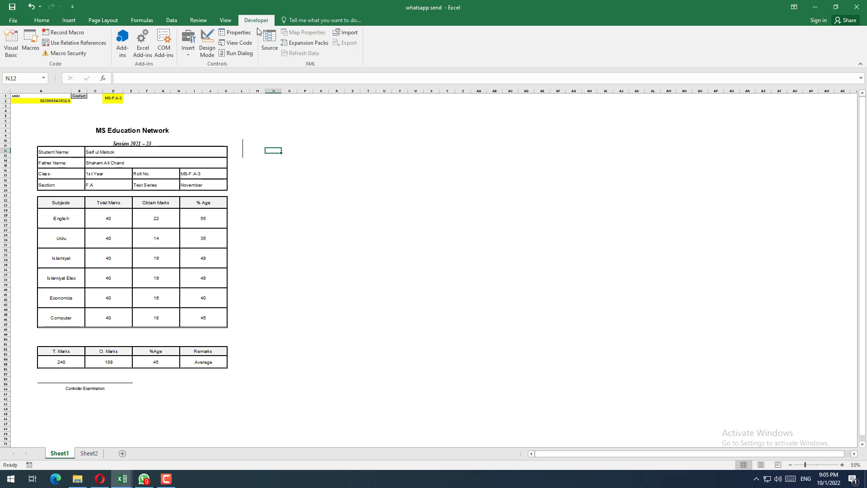
{"action": "left_click", "coordinate": [50, 21]}
{"action": "right_click", "coordinate": [142, 61]}
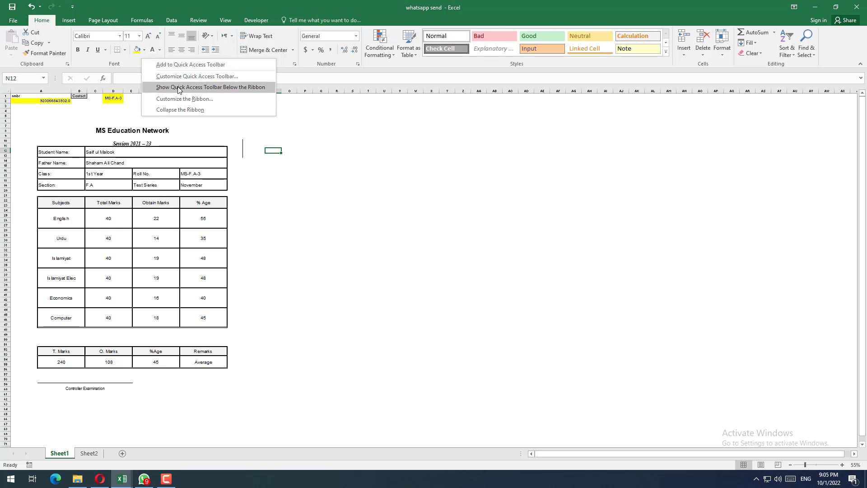
{"action": "left_click", "coordinate": [219, 77]}
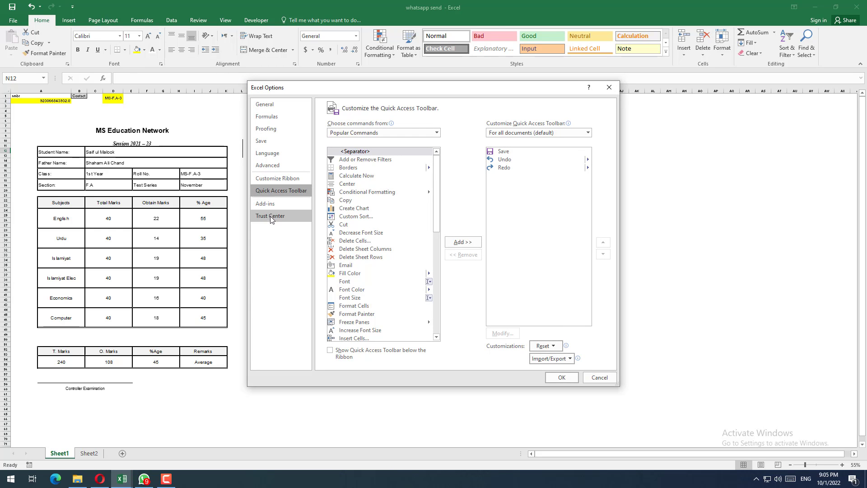
{"action": "left_click", "coordinate": [258, 179]}
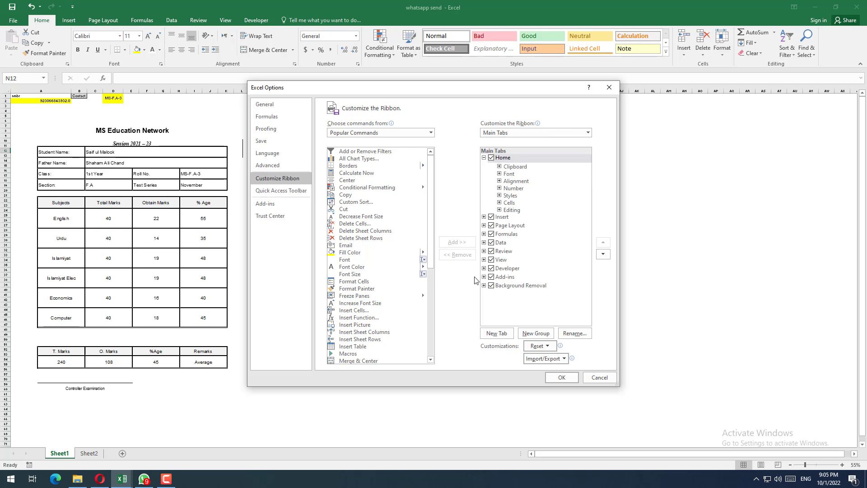
{"action": "left_click", "coordinate": [491, 269]}
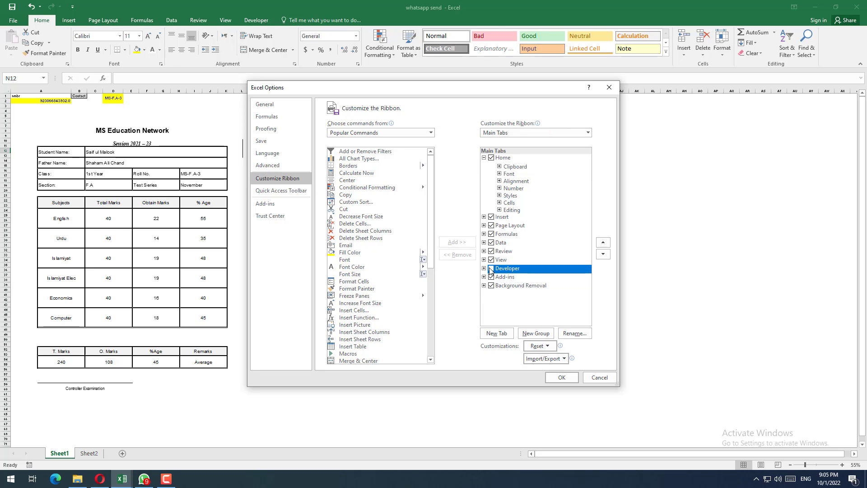
{"action": "left_click", "coordinate": [559, 378]}
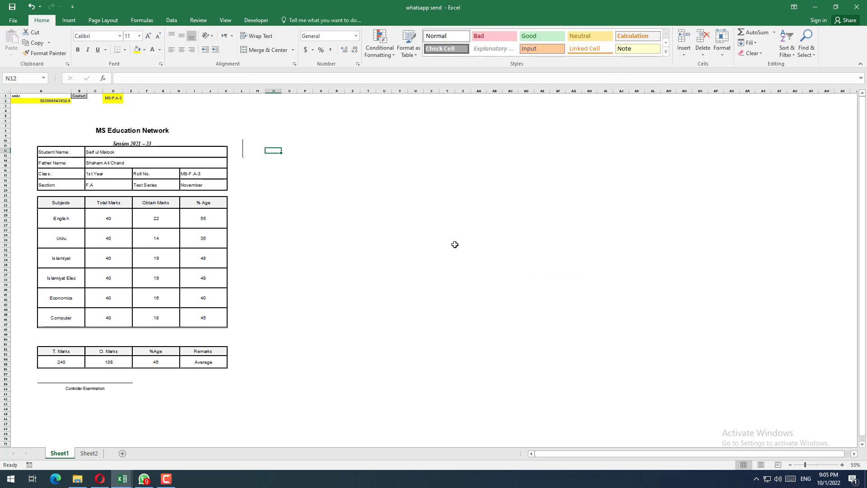
Step: Insert a spinner form control to the right of the linked result card picture on Sheet1
{"action": "left_click", "coordinate": [249, 20]}
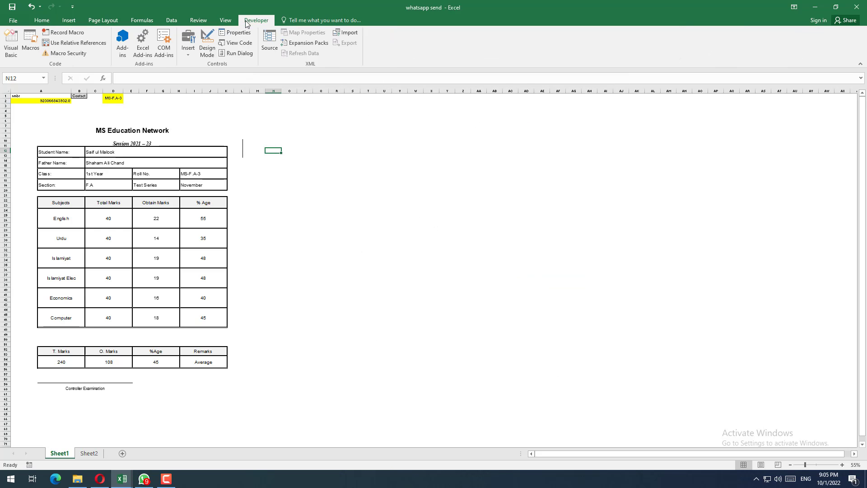
{"action": "left_click", "coordinate": [187, 54]}
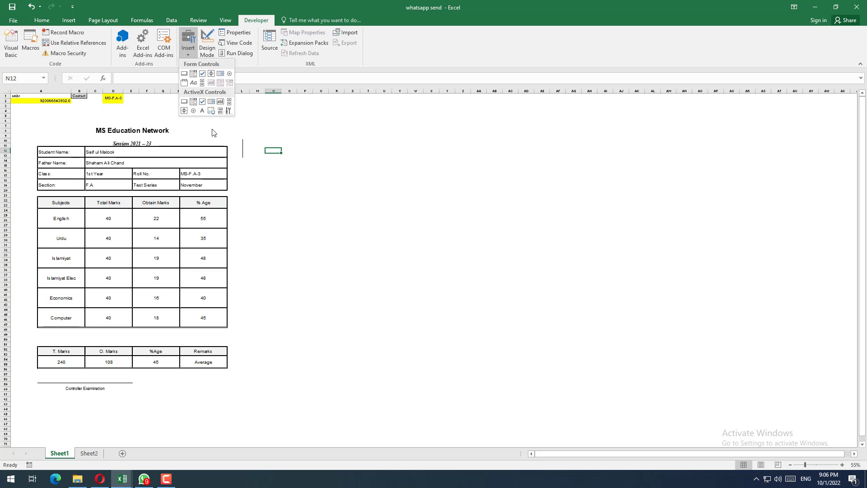
{"action": "left_click", "coordinate": [211, 75]}
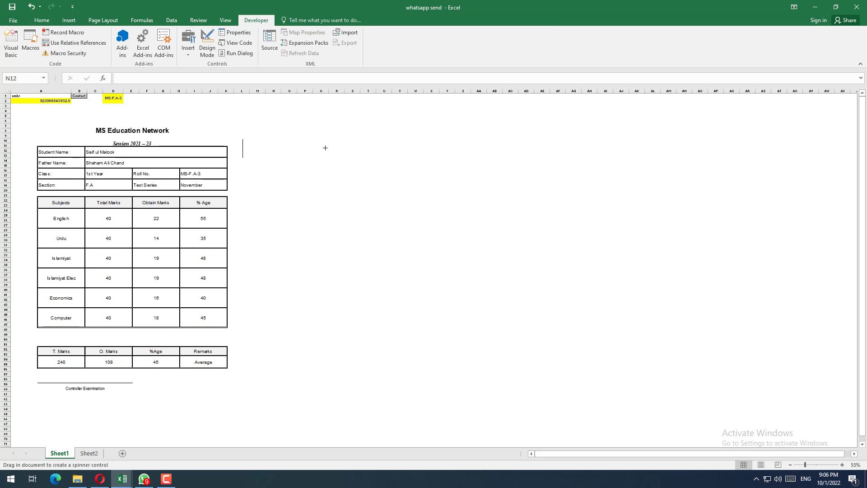
{"action": "left_click_drag", "start_coordinate": [275, 136], "coordinate": [304, 187]}
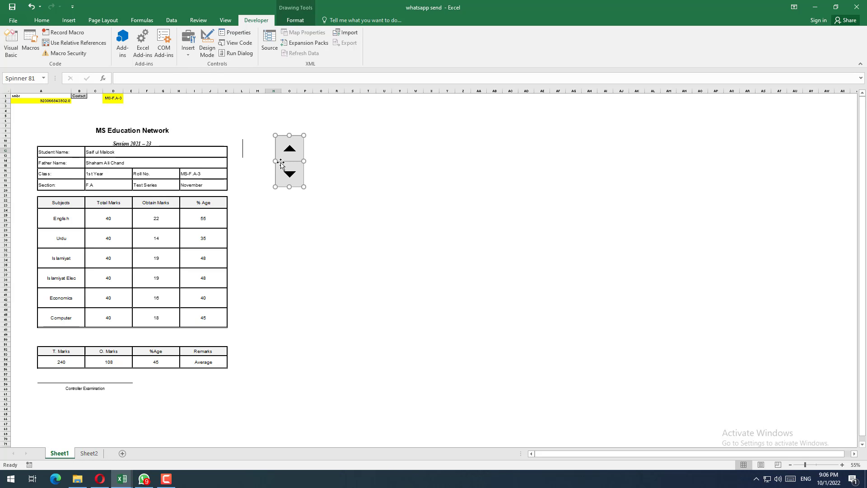
Step: Open the spinner's Format Control settings and link it to Roll # cell I6 on the F.a Result sheet of Result Data
{"action": "right_click", "coordinate": [288, 160]}
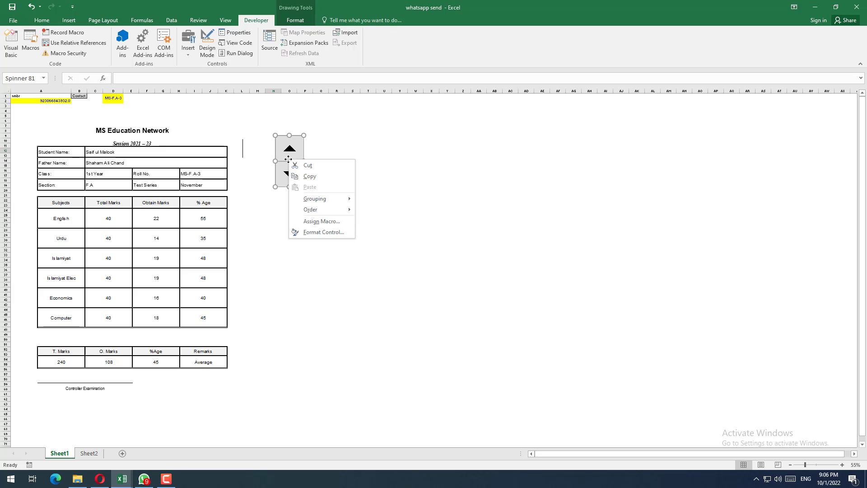
{"action": "left_click", "coordinate": [320, 232]}
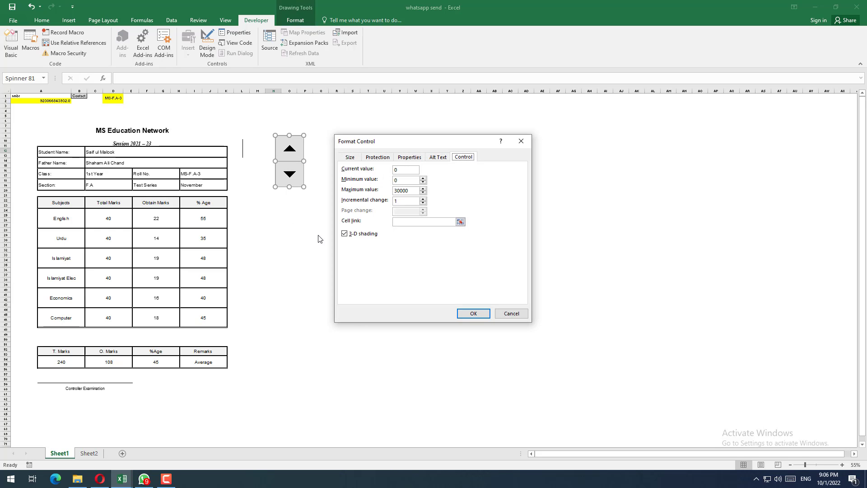
{"action": "left_click_drag", "start_coordinate": [370, 143], "coordinate": [392, 146]}
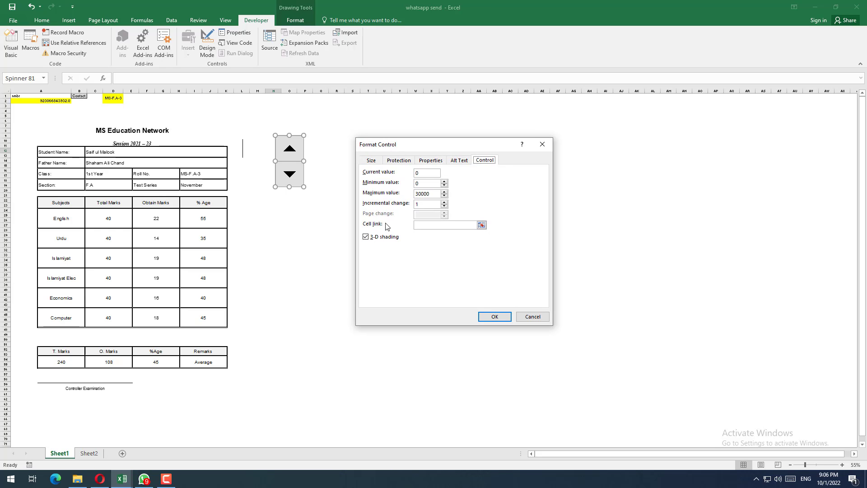
{"action": "left_click", "coordinate": [422, 226]}
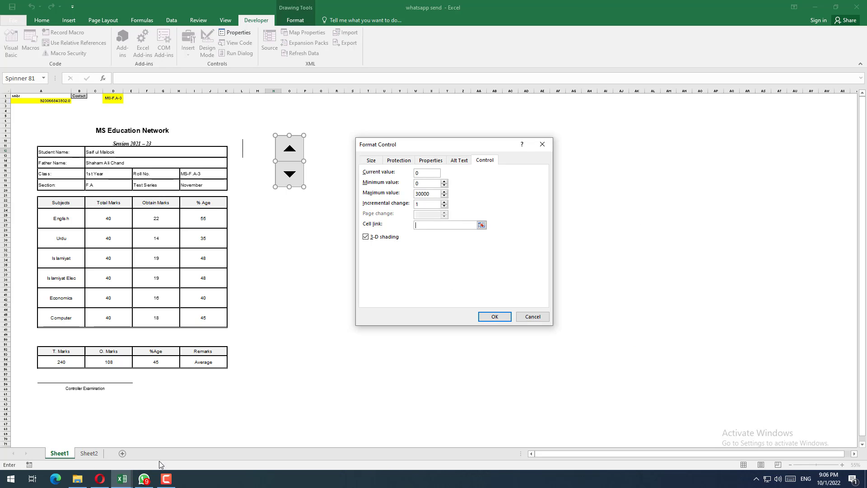
{"action": "mouse_move", "coordinate": [122, 480]}
{"action": "left_click", "coordinate": [84, 428]}
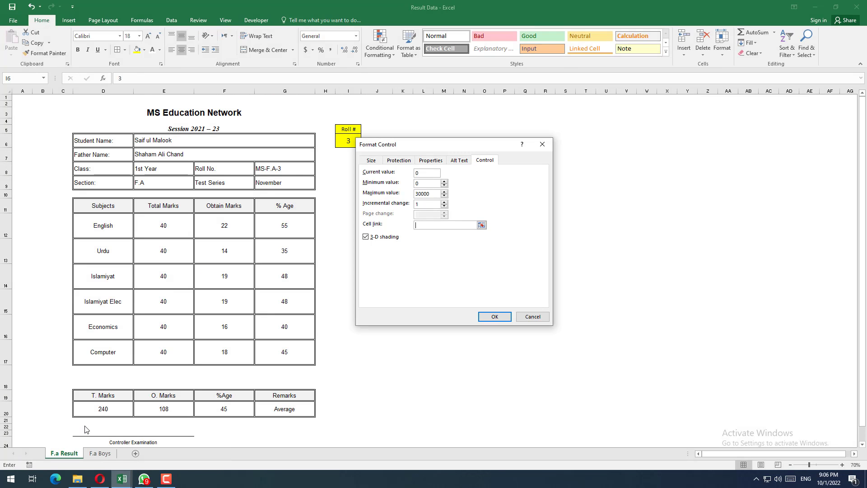
{"action": "left_click_drag", "start_coordinate": [413, 148], "coordinate": [469, 155]}
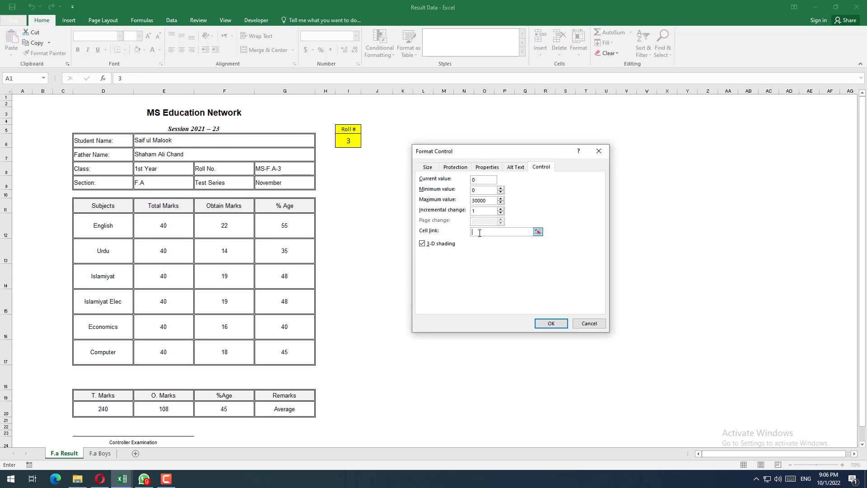
{"action": "left_click", "coordinate": [349, 139]}
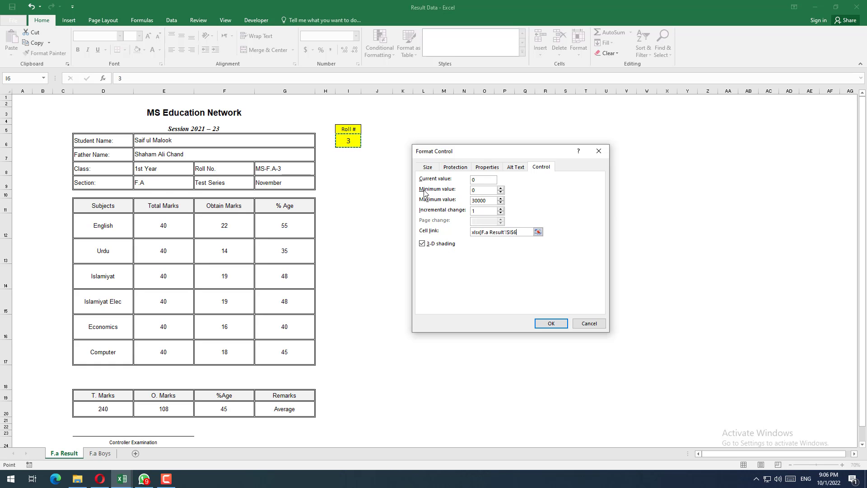
Step: Set the spinner's minimum value to 1, replace its maximum value and apply the control settings
{"action": "left_click", "coordinate": [477, 190]}
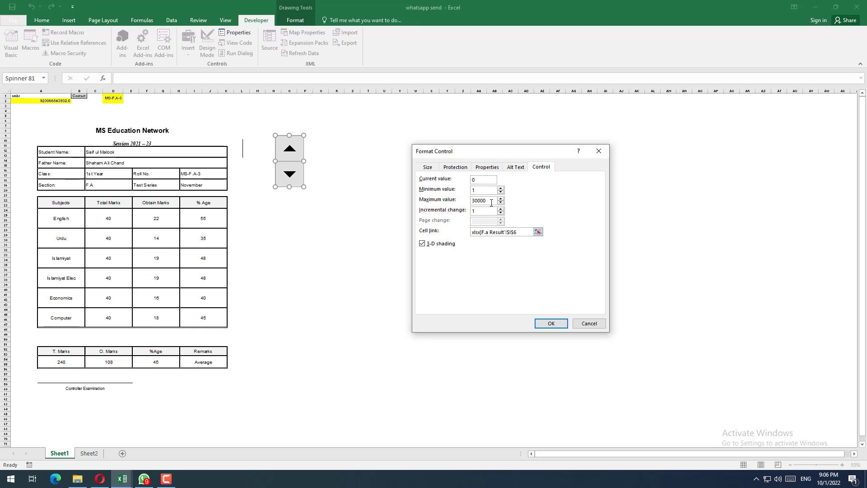
{"action": "double_click", "coordinate": [488, 201]}
{"action": "type", "text": "1"}
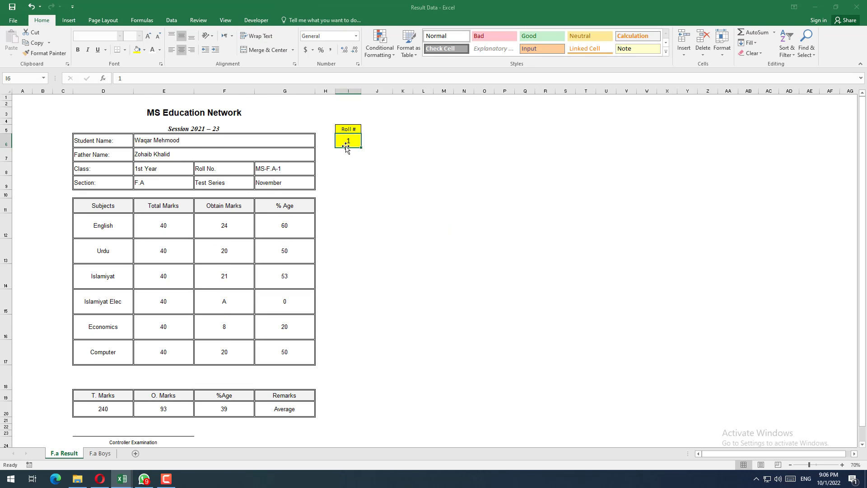
Step: Set Roll # cell I6 on the F.a Result sheet to 5 and check the linked picture in whatsapp send
{"action": "left_click_drag", "start_coordinate": [156, 140], "coordinate": [199, 158]}
{"action": "left_click", "coordinate": [353, 164]}
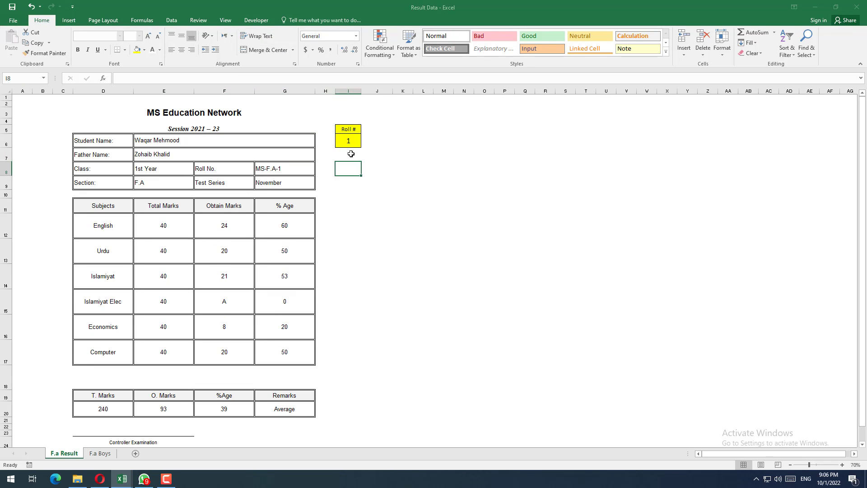
{"action": "left_click", "coordinate": [349, 151]}
{"action": "left_click", "coordinate": [347, 146]}
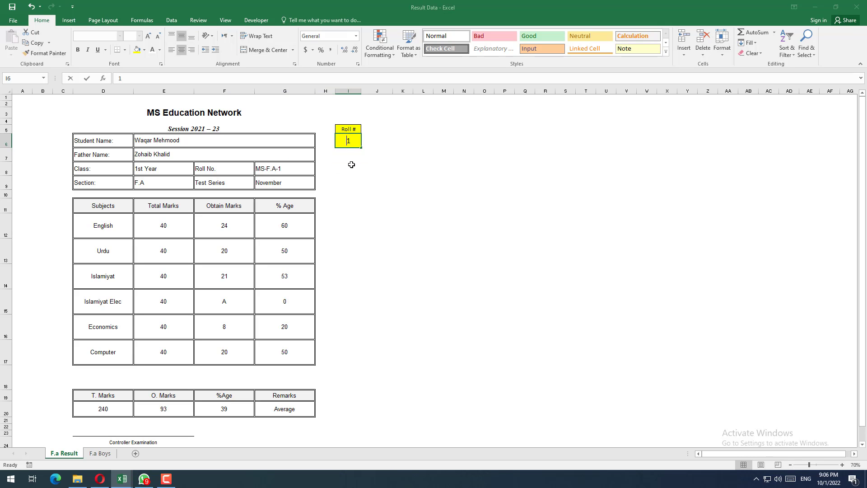
{"action": "key", "text": "Escape"}
{"action": "type", "text": "5"}
{"action": "key", "text": "Return"}
{"action": "left_click", "coordinate": [347, 141]}
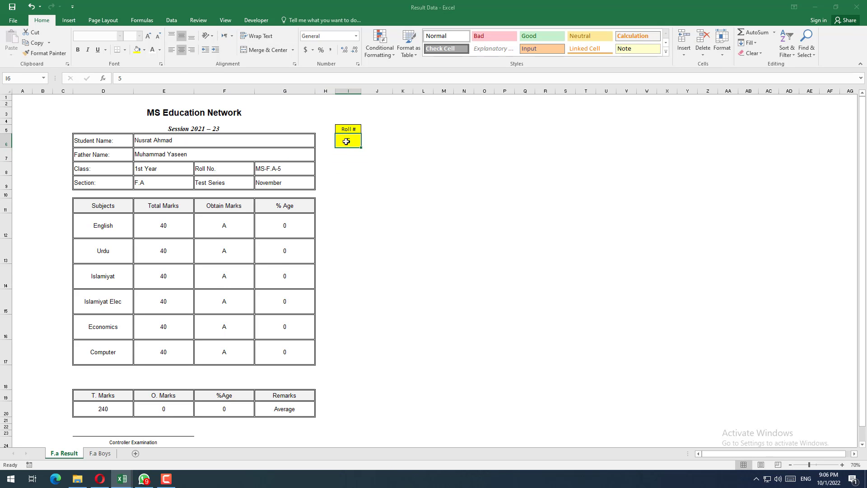
{"action": "key", "text": "alt+Tab"}
{"action": "left_click", "coordinate": [213, 123]}
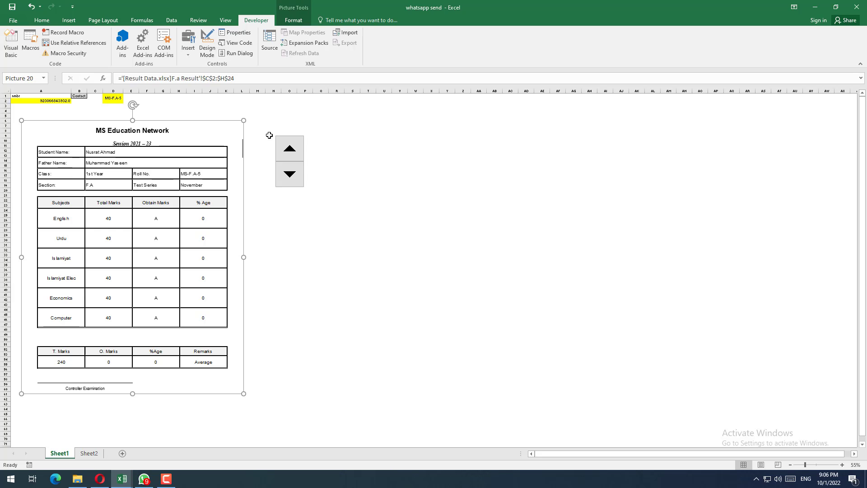
Step: Test the spinner by stepping the roll number up to 10 and back down to 1, checking the linked picture's student details
{"action": "left_click", "coordinate": [371, 170]}
{"action": "scroll", "coordinate": [225, 173], "scroll_direction": "up", "scroll_amount": 1}
{"action": "scroll", "coordinate": [235, 174], "scroll_direction": "up", "scroll_amount": 1}
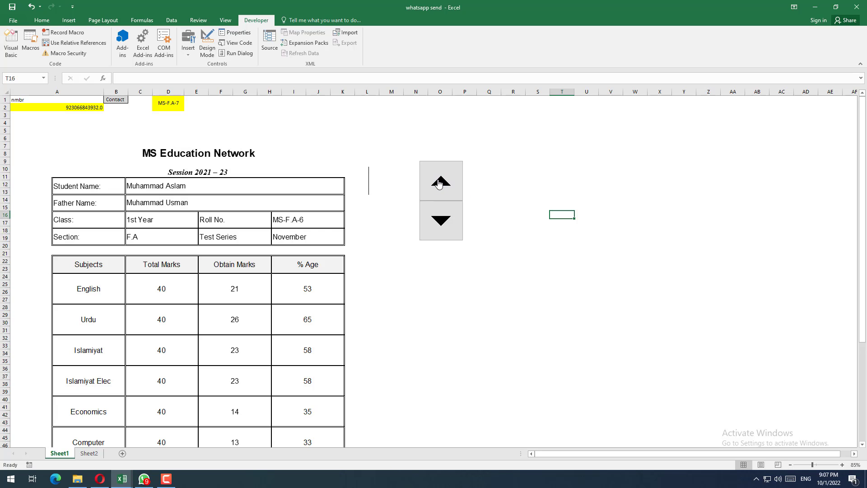
{"action": "left_click", "coordinate": [438, 182]}
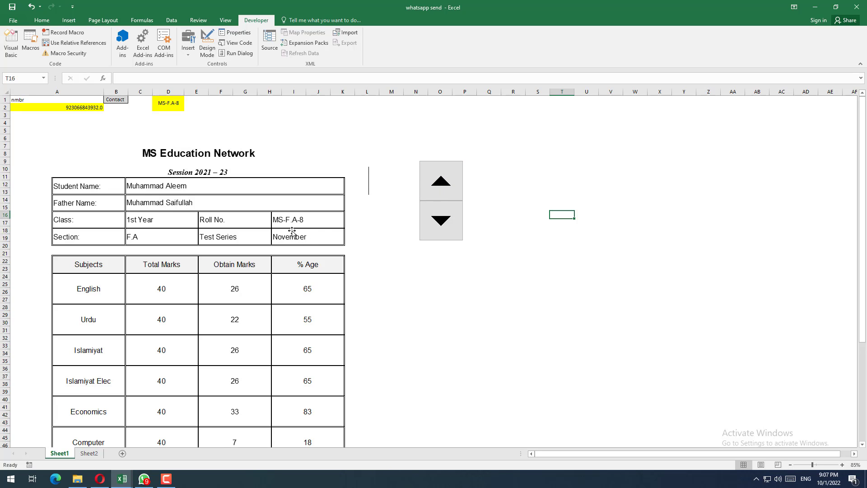
{"action": "left_click", "coordinate": [302, 220]}
{"action": "left_click", "coordinate": [425, 185]}
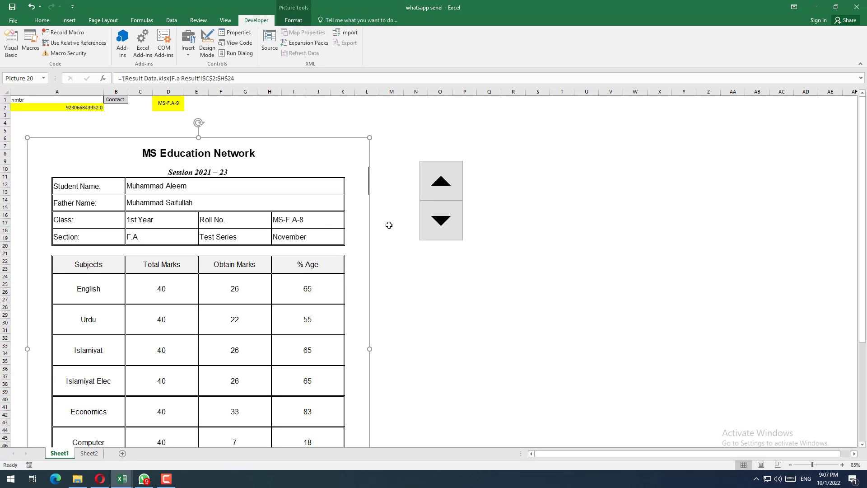
{"action": "left_click", "coordinate": [431, 177]}
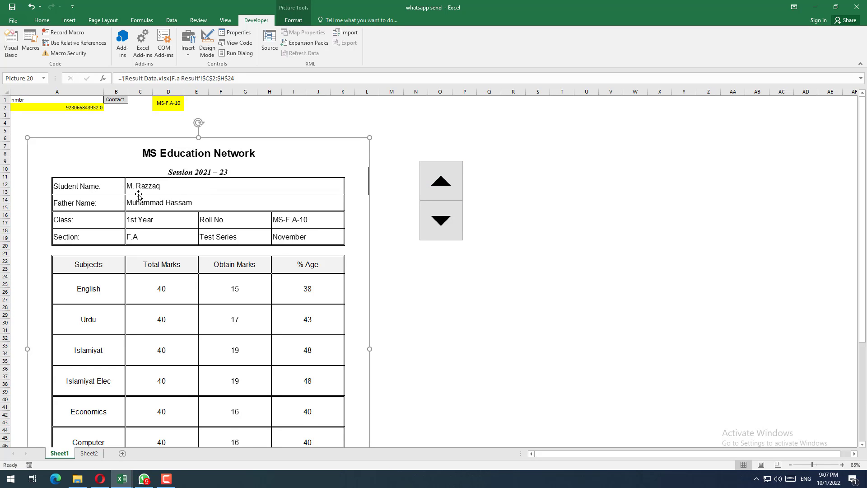
{"action": "double_click", "coordinate": [441, 228]}
{"action": "left_click", "coordinate": [444, 227]}
{"action": "left_click", "coordinate": [444, 228]}
{"action": "left_click", "coordinate": [444, 227]}
{"action": "left_click", "coordinate": [444, 227]}
{"action": "left_click", "coordinate": [445, 228]}
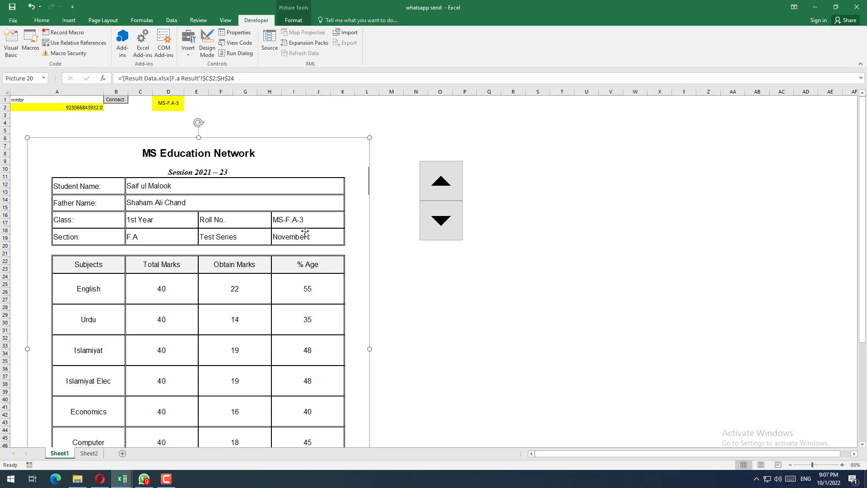
{"action": "left_click", "coordinate": [434, 229]}
{"action": "left_click", "coordinate": [434, 229]}
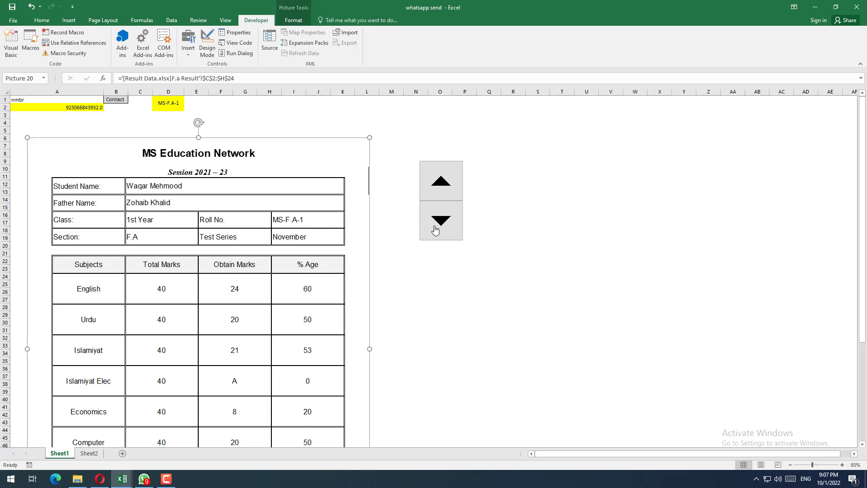
Step: Step the roll number up to 13 with the spinner and check the result card in the linked picture
{"action": "left_click", "coordinate": [424, 182]}
{"action": "left_click", "coordinate": [425, 182]}
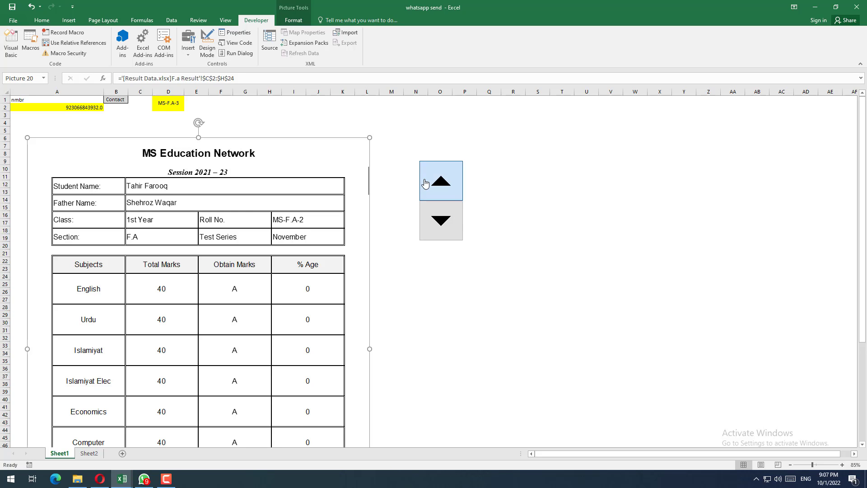
{"action": "left_click", "coordinate": [425, 182]}
{"action": "left_click", "coordinate": [425, 182]}
{"action": "left_click", "coordinate": [424, 182]}
{"action": "left_click", "coordinate": [425, 182]}
{"action": "left_click", "coordinate": [425, 182]}
{"action": "left_click", "coordinate": [425, 182]}
{"action": "left_click", "coordinate": [424, 182]}
{"action": "left_click", "coordinate": [425, 182]}
{"action": "left_click", "coordinate": [424, 182]}
{"action": "left_click", "coordinate": [425, 182]}
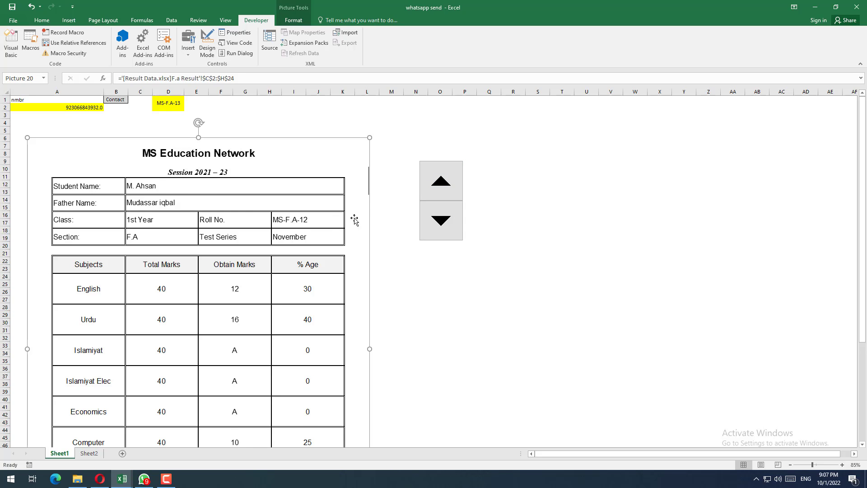
{"action": "left_click", "coordinate": [404, 266]}
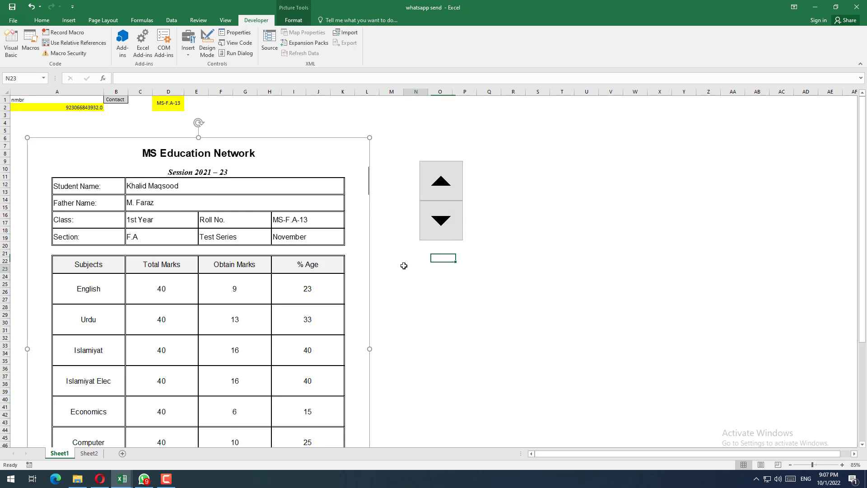
{"action": "left_click", "coordinate": [328, 241]}
{"action": "left_click", "coordinate": [441, 322]}
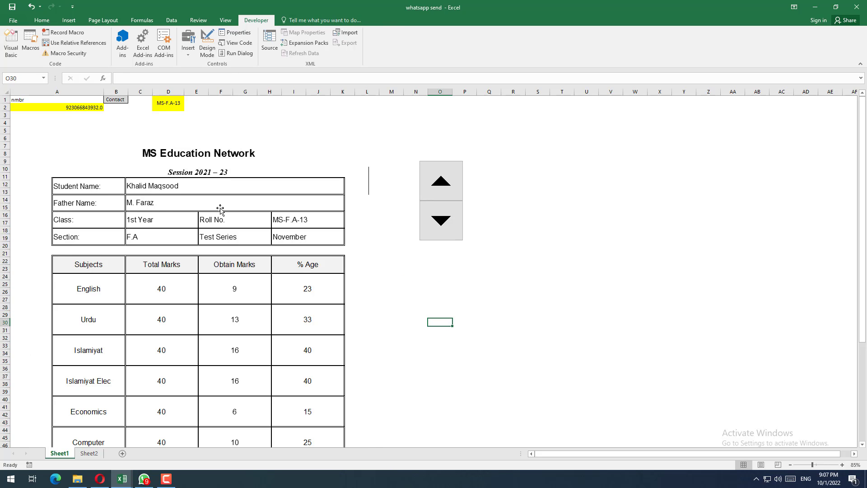
Step: Crop the blank margins off the left, right and bottom edges of the linked picture, to about 8.68" wide and 11.42" high
{"action": "left_click", "coordinate": [220, 209]}
{"action": "scroll", "coordinate": [225, 202], "scroll_direction": "down", "scroll_amount": 1}
{"action": "scroll", "coordinate": [242, 201], "scroll_direction": "down", "scroll_amount": 1, "text": "ctrl"}
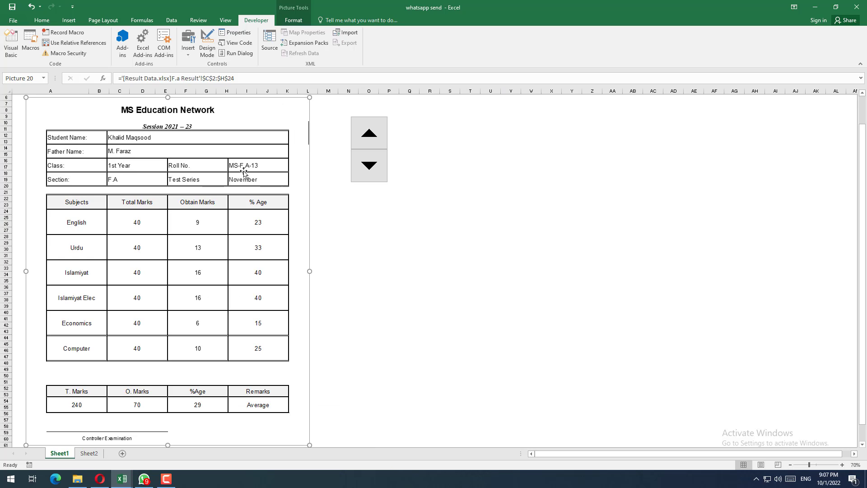
{"action": "left_click", "coordinate": [374, 262]}
{"action": "left_click", "coordinate": [257, 191]}
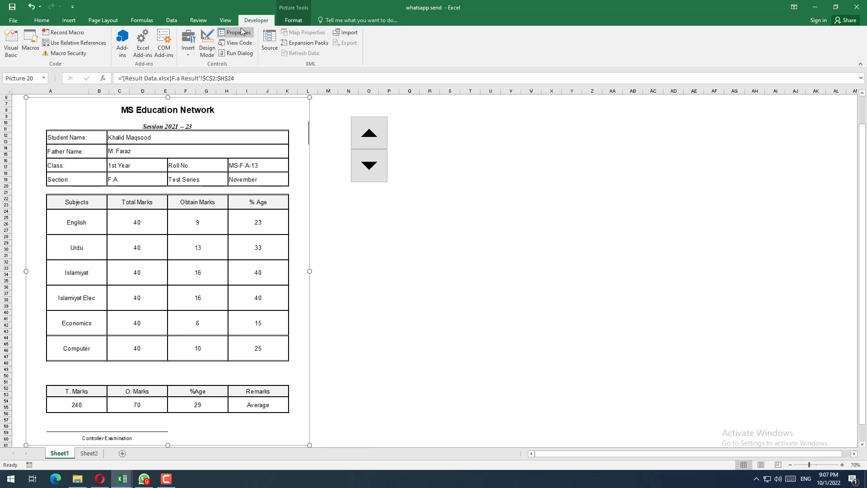
{"action": "left_click", "coordinate": [293, 20]}
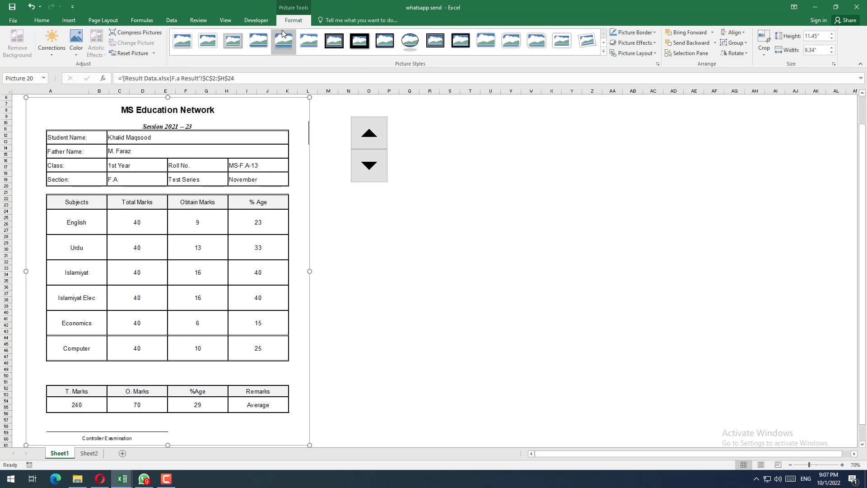
{"action": "left_click", "coordinate": [764, 38]}
{"action": "left_click_drag", "start_coordinate": [306, 271], "coordinate": [299, 270]}
{"action": "left_click_drag", "start_coordinate": [26, 271], "coordinate": [38, 271]}
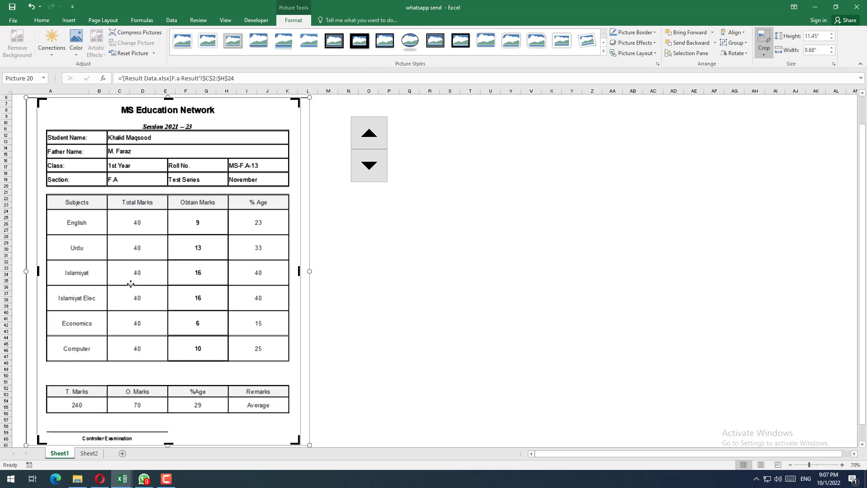
{"action": "scroll", "coordinate": [288, 316], "scroll_direction": "down", "scroll_amount": 1}
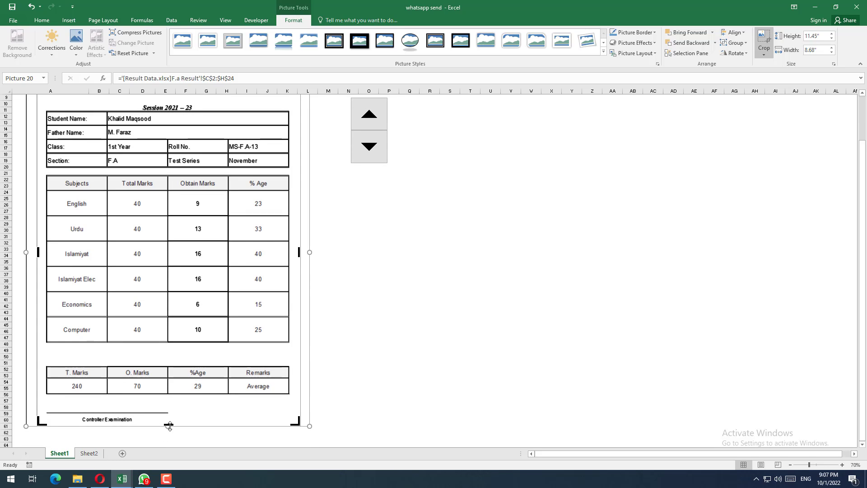
{"action": "left_click_drag", "start_coordinate": [170, 426], "coordinate": [174, 422]}
{"action": "left_click", "coordinate": [340, 389]}
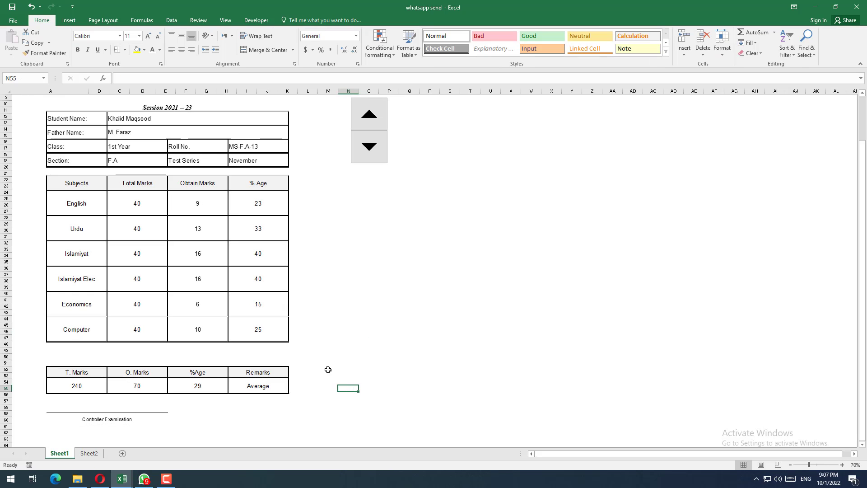
Step: Give the linked result-card picture a black border
{"action": "scroll", "coordinate": [334, 304], "scroll_direction": "up", "scroll_amount": 1}
{"action": "left_click", "coordinate": [267, 210]}
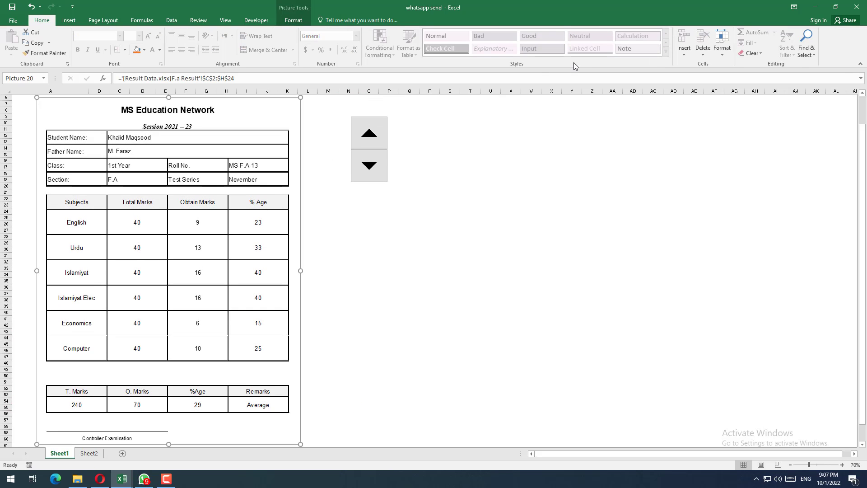
{"action": "left_click", "coordinate": [291, 22]}
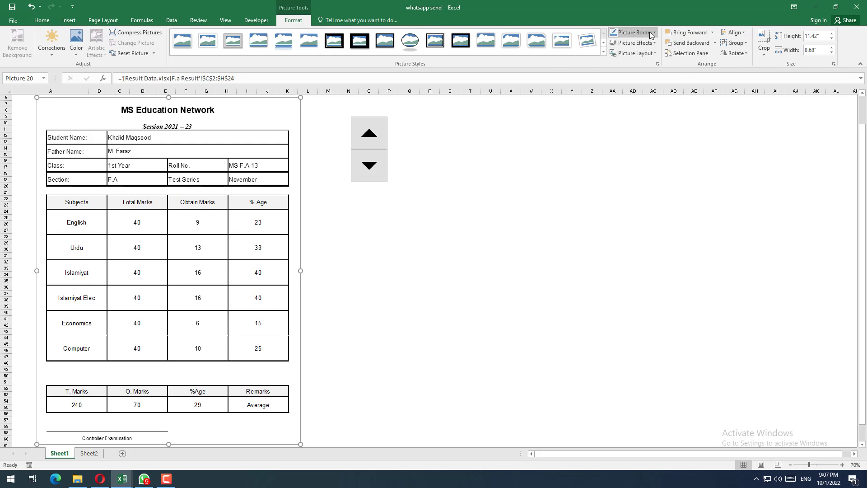
{"action": "left_click", "coordinate": [628, 33]}
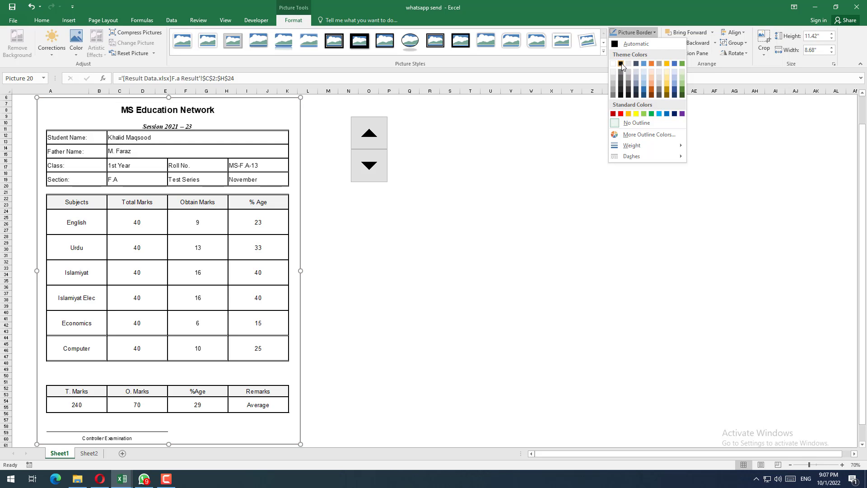
{"action": "left_click", "coordinate": [621, 114]}
{"action": "left_click", "coordinate": [467, 217]}
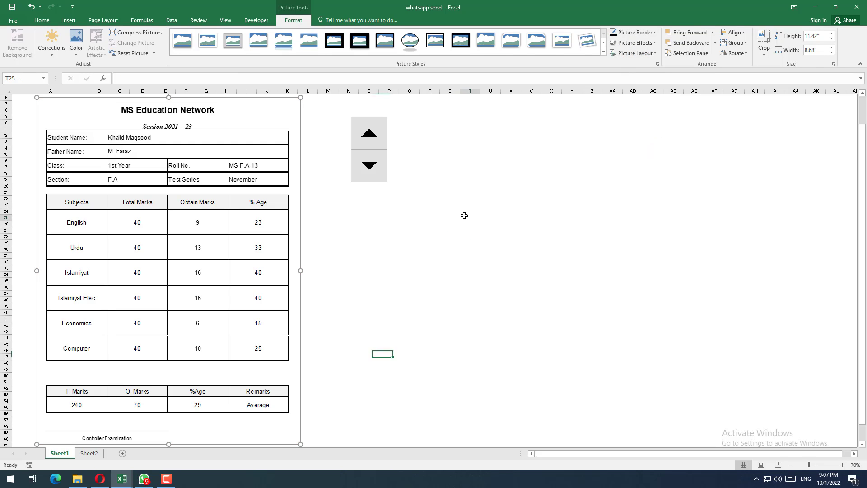
Step: Set the weight of the linked picture's border to 2¼ pt and check its lower edge
{"action": "left_click", "coordinate": [212, 183]}
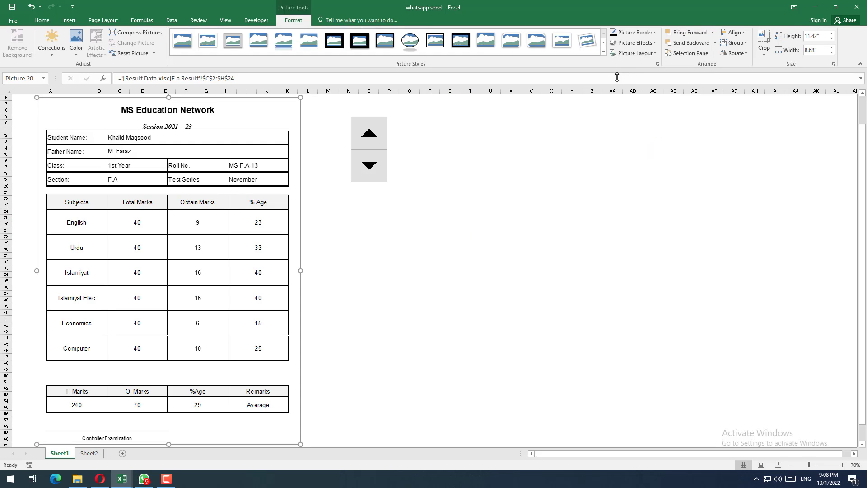
{"action": "left_click", "coordinate": [631, 36]}
{"action": "mouse_move", "coordinate": [638, 145]}
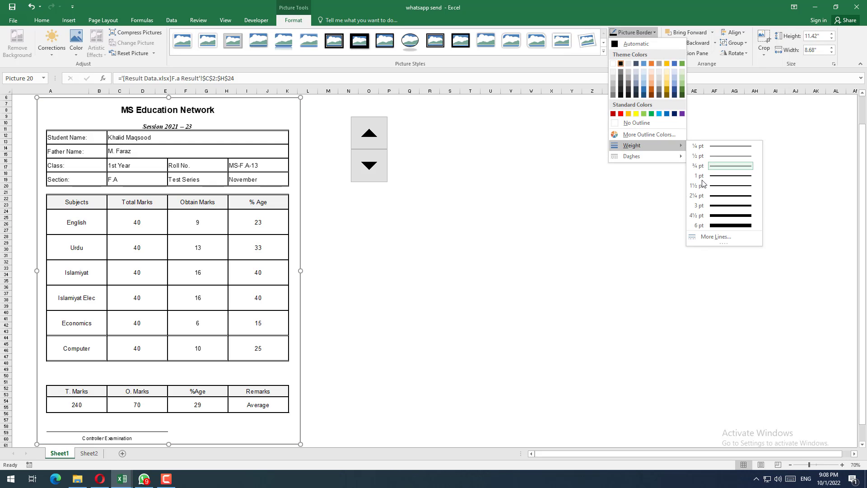
{"action": "left_click", "coordinate": [715, 199]}
{"action": "left_click", "coordinate": [552, 230]}
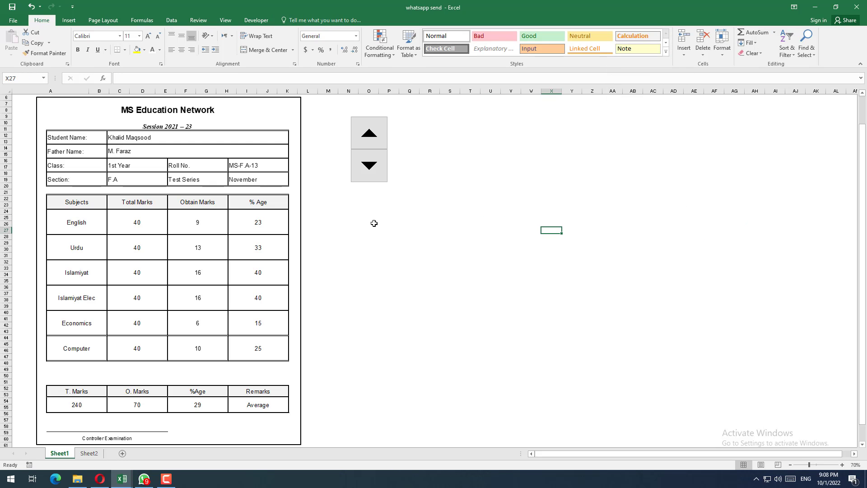
{"action": "scroll", "coordinate": [229, 240], "scroll_direction": "down", "scroll_amount": 1}
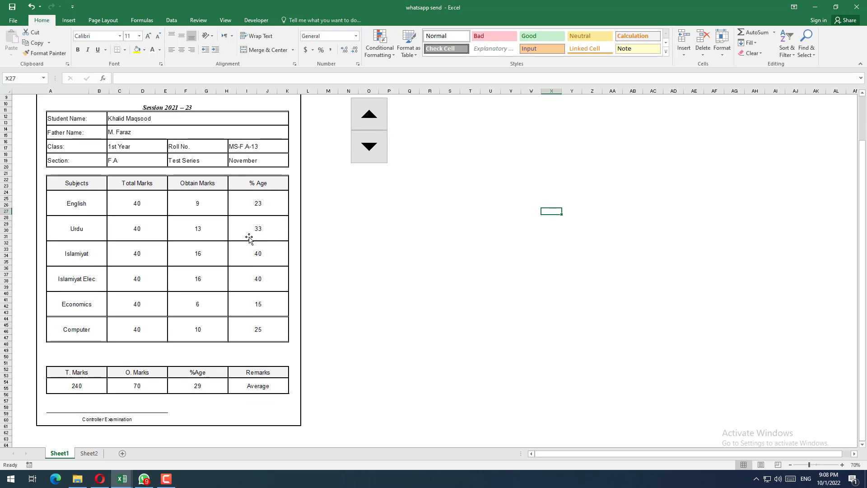
Step: Step the roll number up to 17 with the spinner and check the contact number lookup in cell A2
{"action": "scroll", "coordinate": [251, 230], "scroll_direction": "up", "scroll_amount": 3}
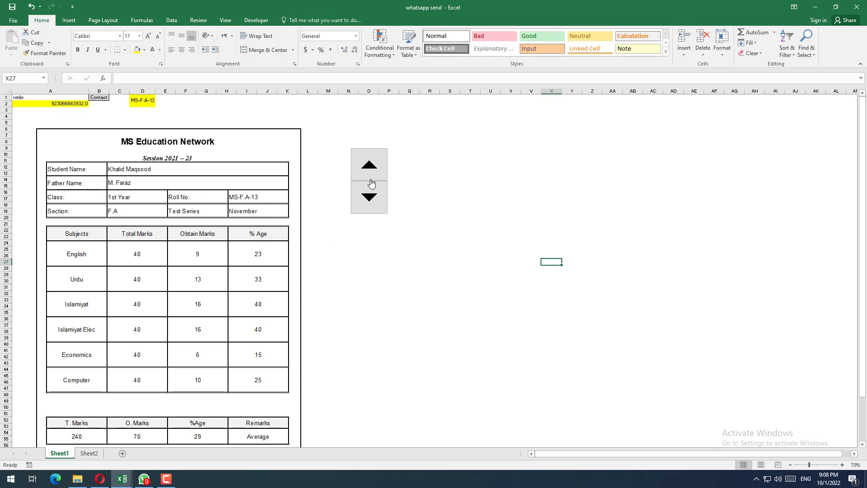
{"action": "left_click", "coordinate": [366, 162]}
{"action": "left_click", "coordinate": [366, 159]}
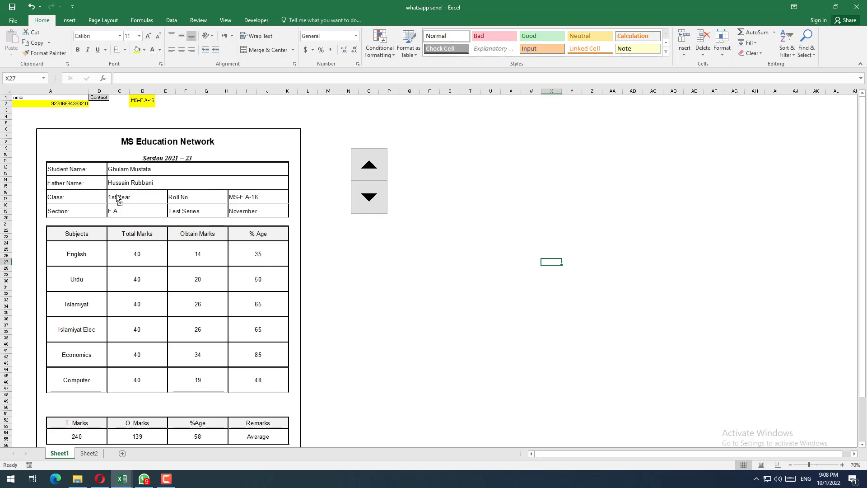
{"action": "scroll", "coordinate": [120, 199], "scroll_direction": "up", "scroll_amount": 3}
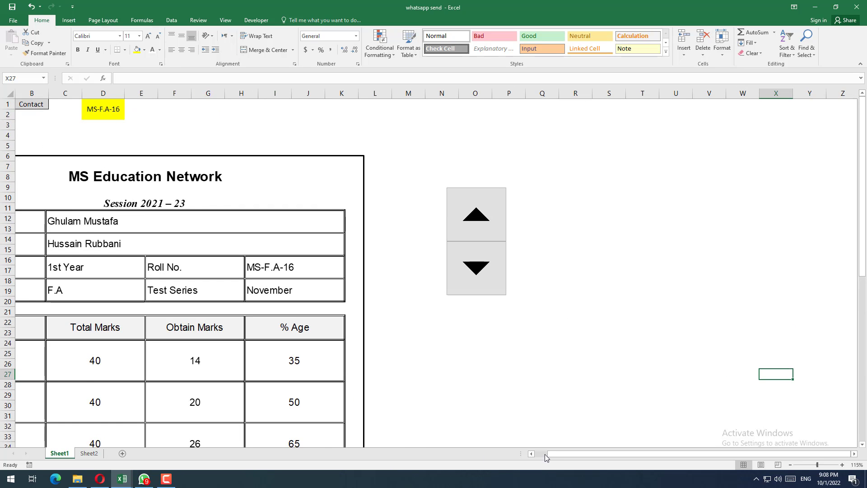
{"action": "left_click", "coordinate": [545, 454]}
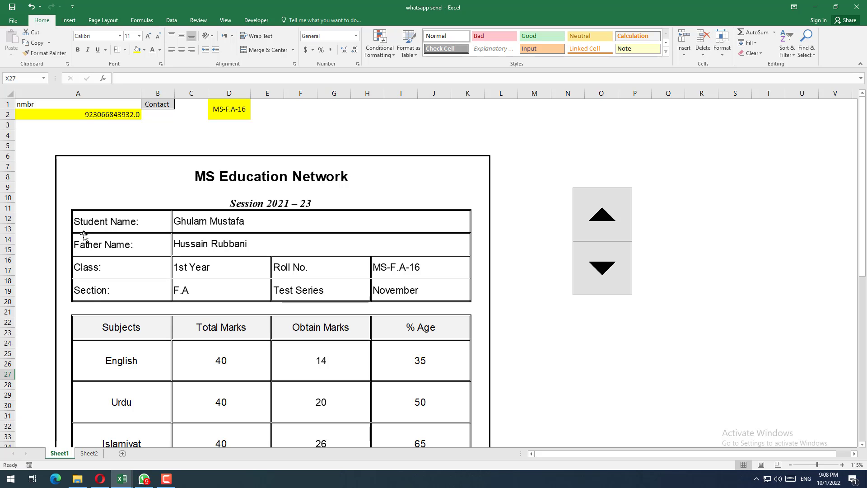
{"action": "left_click", "coordinate": [36, 112]}
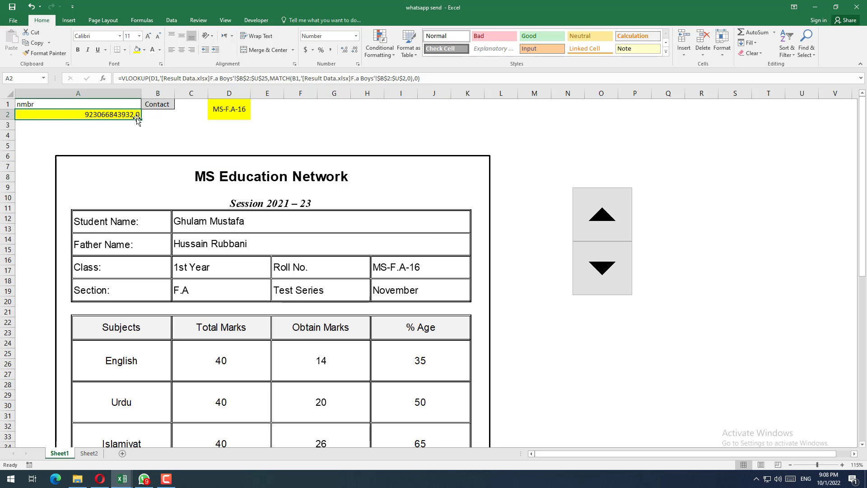
{"action": "left_click", "coordinate": [618, 220]}
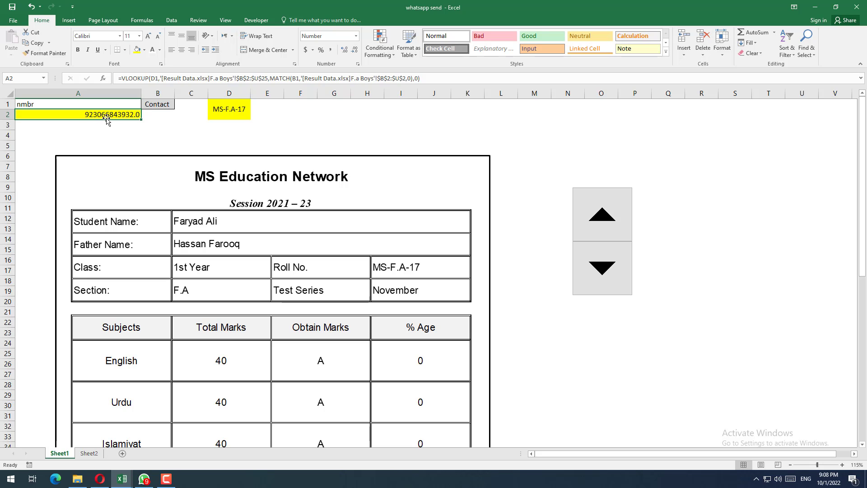
Step: Check the F.a Result card in the Result Data workbook, ending back in whatsapp send
{"action": "left_click", "coordinate": [122, 479]}
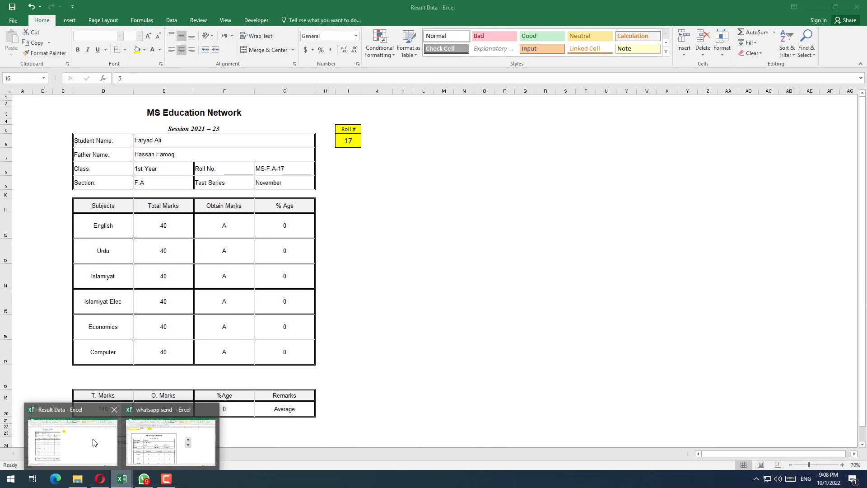
{"action": "left_click", "coordinate": [93, 441]}
{"action": "left_click", "coordinate": [122, 479]}
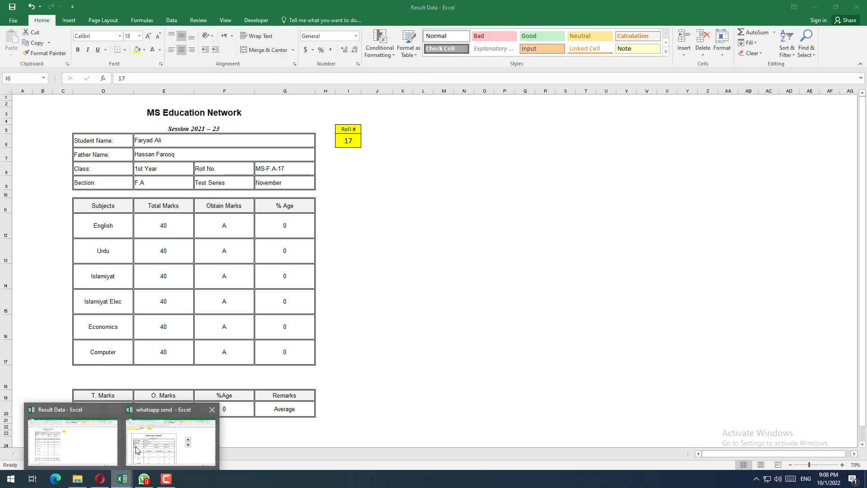
{"action": "left_click", "coordinate": [137, 449]}
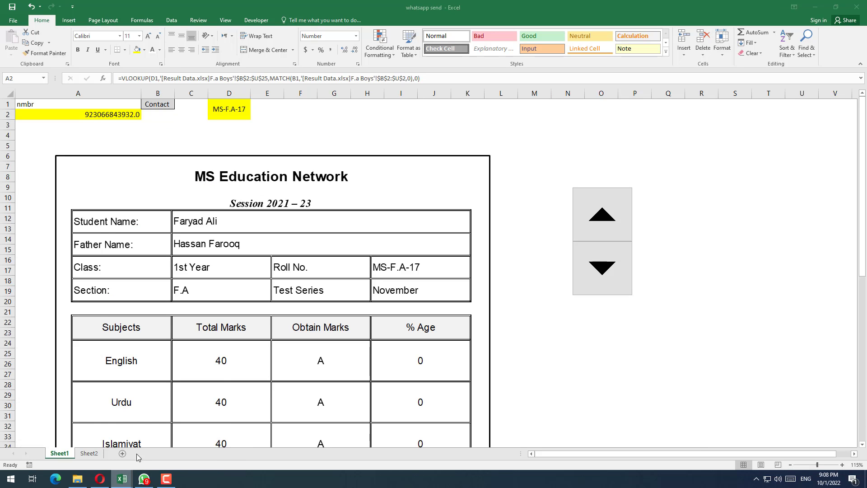
Step: Fill the Contact column on the F.a Boys sheet of Result Data from U4 down to U25 as a number series
{"action": "left_click", "coordinate": [121, 479]}
{"action": "left_click", "coordinate": [94, 454]}
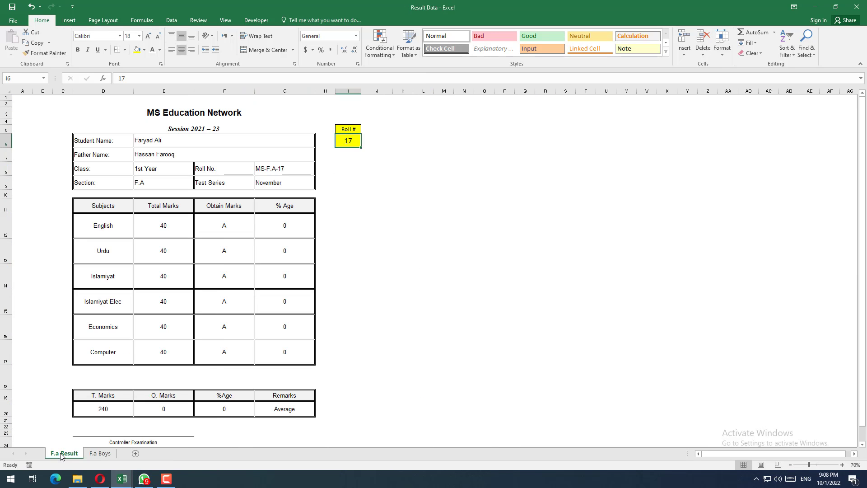
{"action": "left_click", "coordinate": [100, 453]}
{"action": "left_click", "coordinate": [655, 152]}
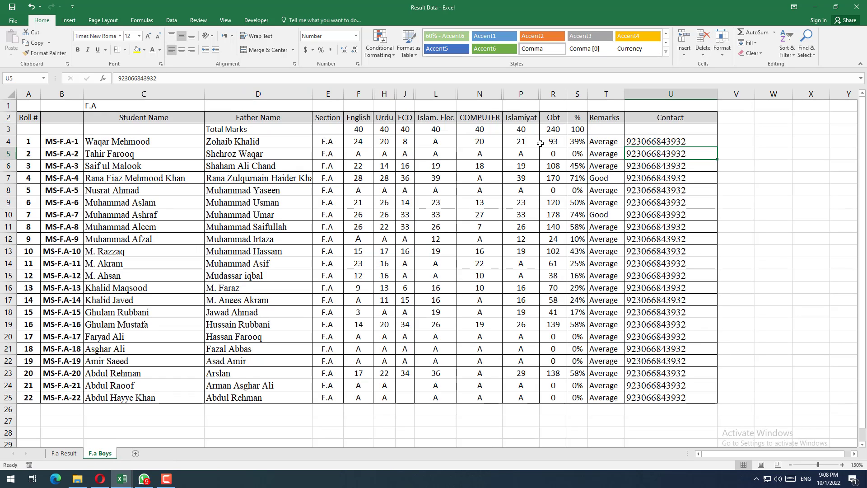
{"action": "key", "text": "Up"}
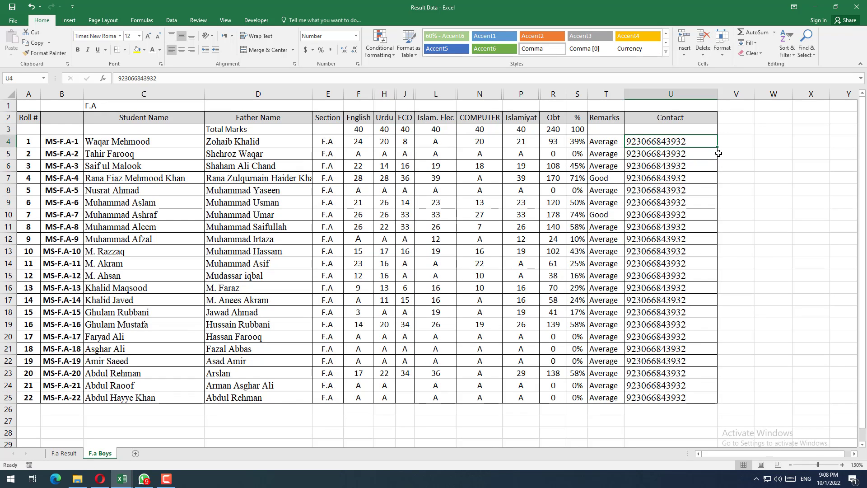
{"action": "left_click_drag", "start_coordinate": [718, 147], "coordinate": [717, 400]}
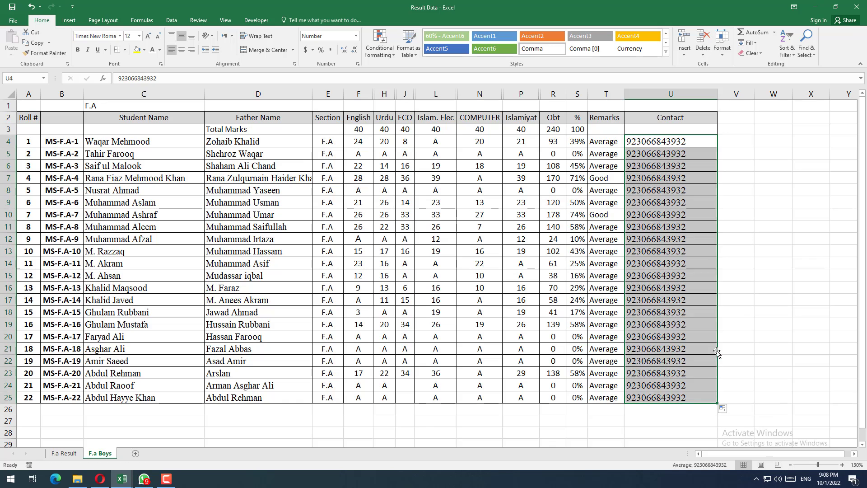
{"action": "left_click", "coordinate": [677, 155]}
{"action": "left_click", "coordinate": [676, 144]}
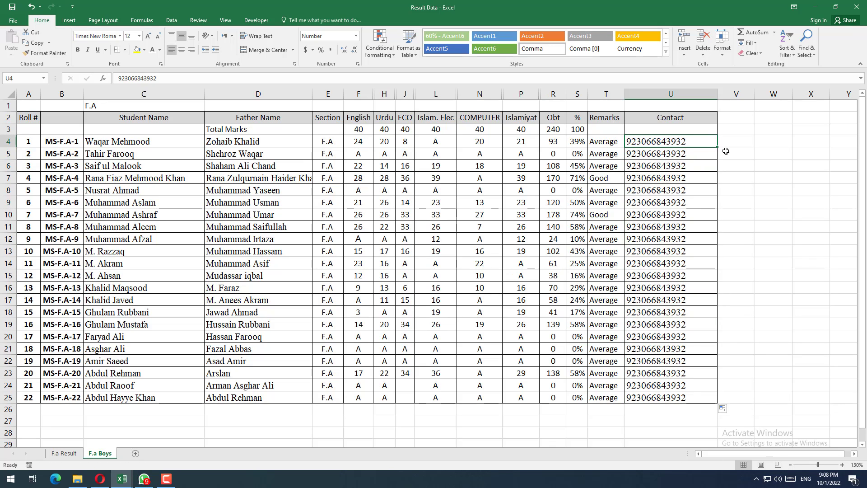
{"action": "left_click", "coordinate": [723, 409]}
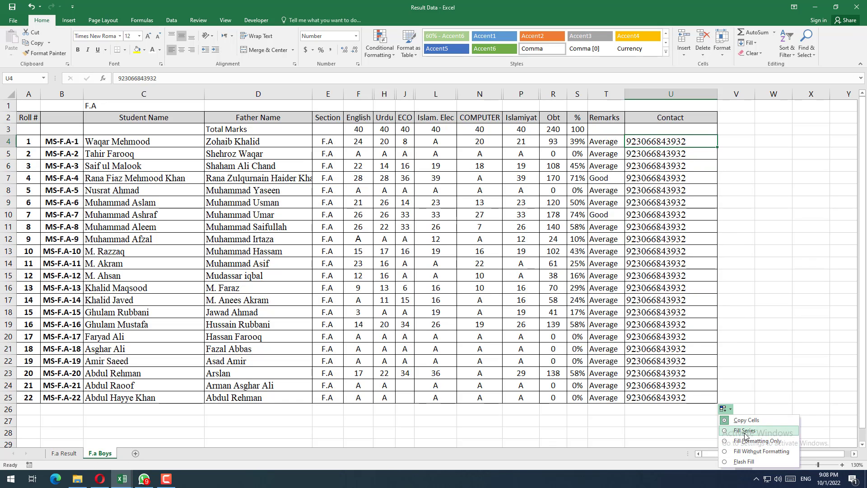
{"action": "left_click", "coordinate": [745, 429]}
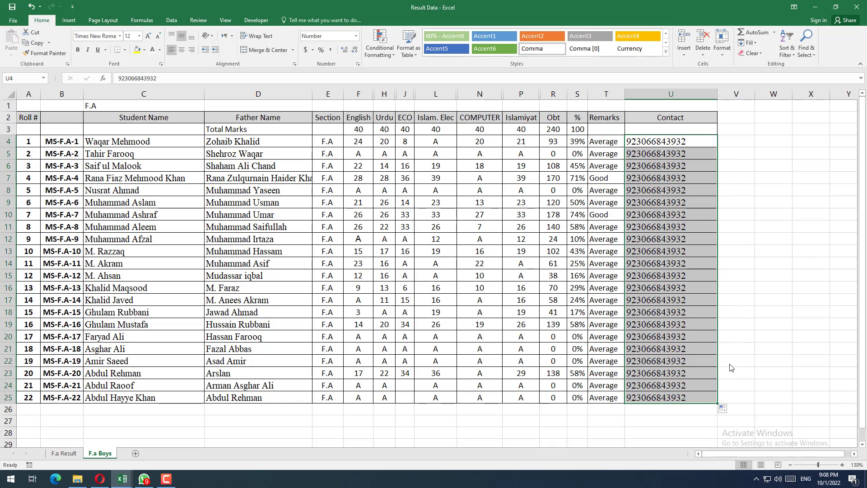
{"action": "left_click", "coordinate": [697, 219]}
Step: Test the contact lookup in A2 of whatsapp send by stepping the roll number up to 25 with the spinner
{"action": "key", "text": "alt+Tab"}
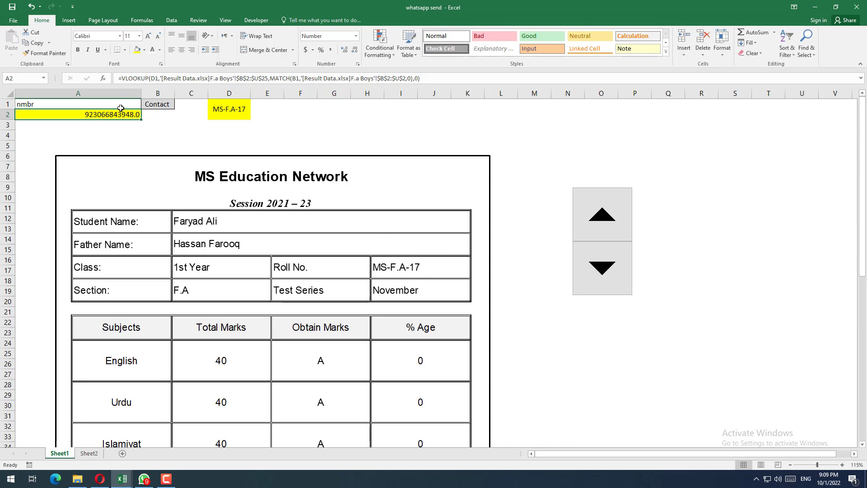
{"action": "left_click", "coordinate": [610, 223]}
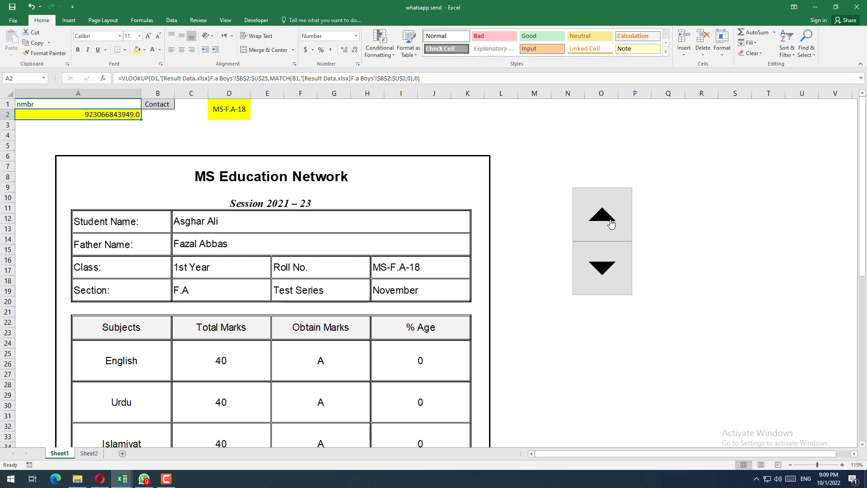
{"action": "left_click", "coordinate": [602, 208]}
{"action": "left_click", "coordinate": [604, 211]}
{"action": "left_click", "coordinate": [604, 212]}
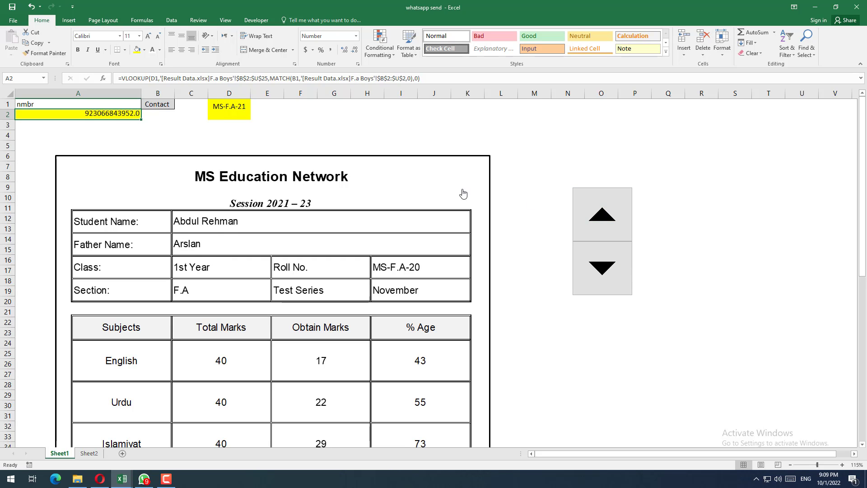
{"action": "left_click", "coordinate": [613, 205]}
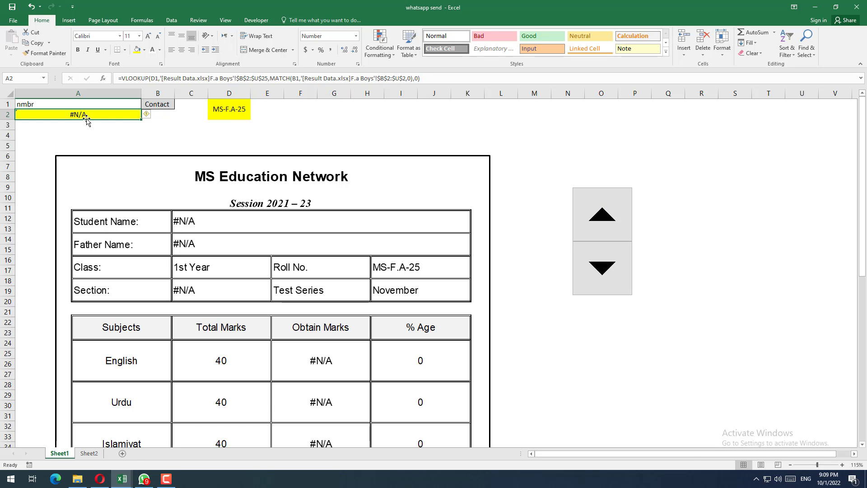
Step: Copy the first student's contact number down U4:U25 on the F.a Boys sheet, then return to whatsapp send
{"action": "key", "text": "alt+Tab"}
{"action": "left_click_drag", "start_coordinate": [666, 145], "coordinate": [679, 398]}
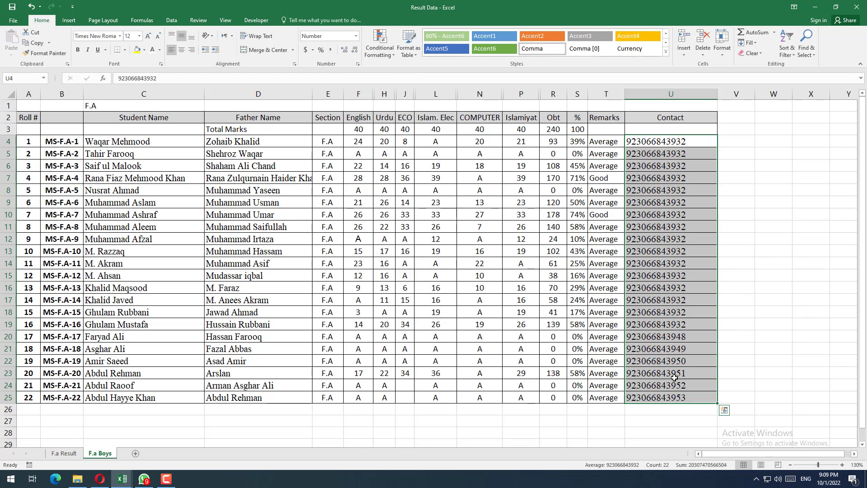
{"action": "key", "text": "alt+Tab"}
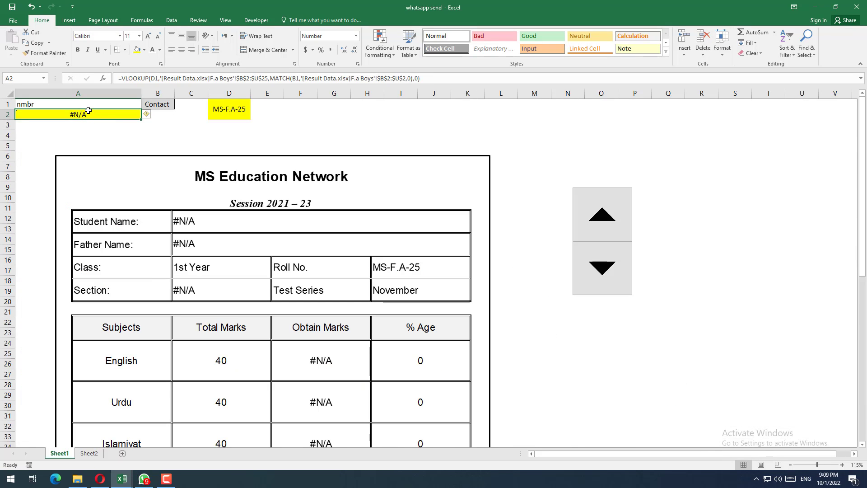
Step: Clear the contact lookup formula from cell A2 in whatsapp send, leaving the Contact label in B1
{"action": "key", "text": "Delete"}
{"action": "left_click", "coordinate": [137, 136]}
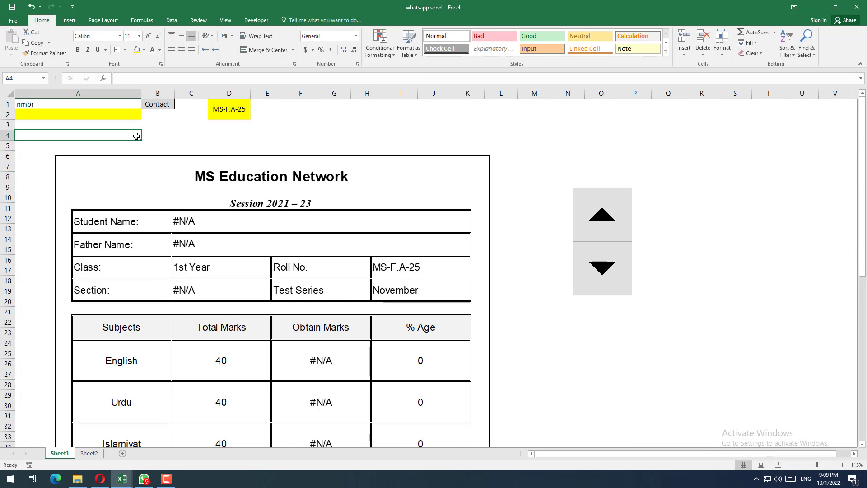
{"action": "left_click", "coordinate": [152, 106]}
{"action": "left_click_drag", "start_coordinate": [151, 109], "coordinate": [64, 104]}
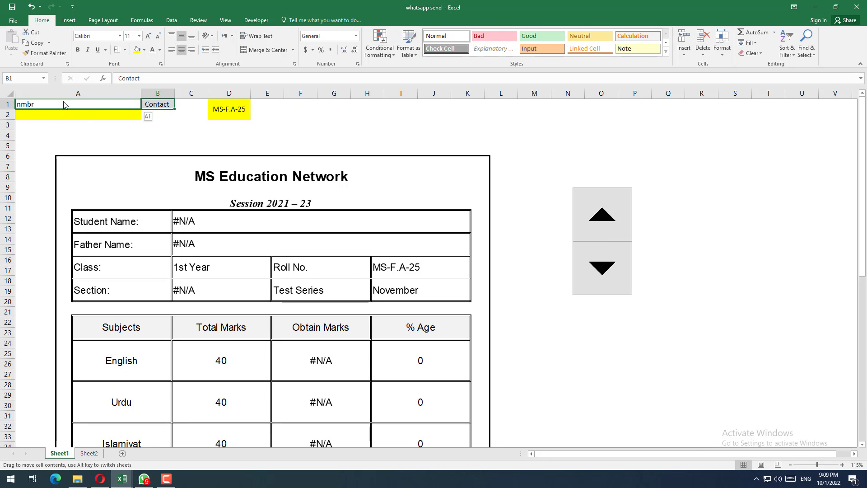
{"action": "left_click_drag", "start_coordinate": [134, 110], "coordinate": [155, 110]}
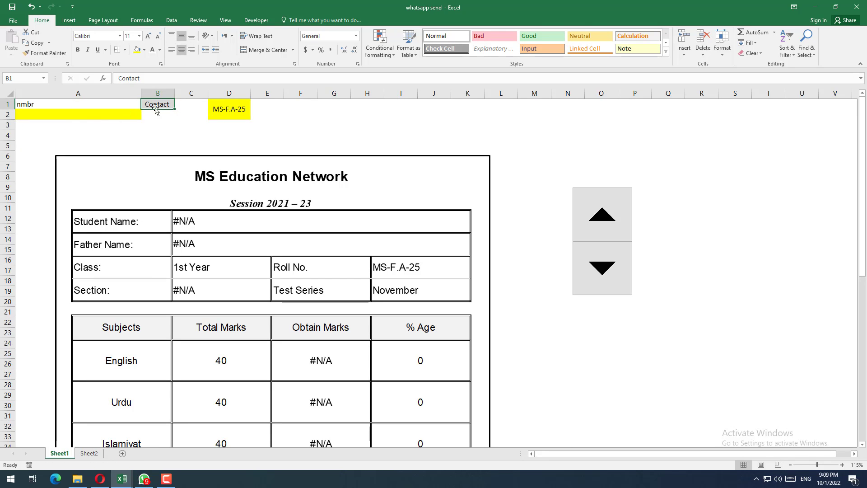
{"action": "left_click", "coordinate": [167, 113]}
{"action": "left_click", "coordinate": [56, 116]}
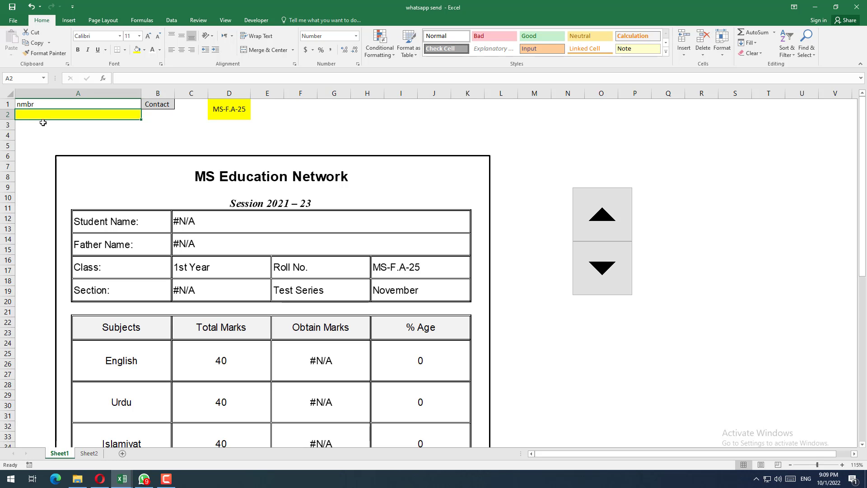
{"action": "type", "text": "="}
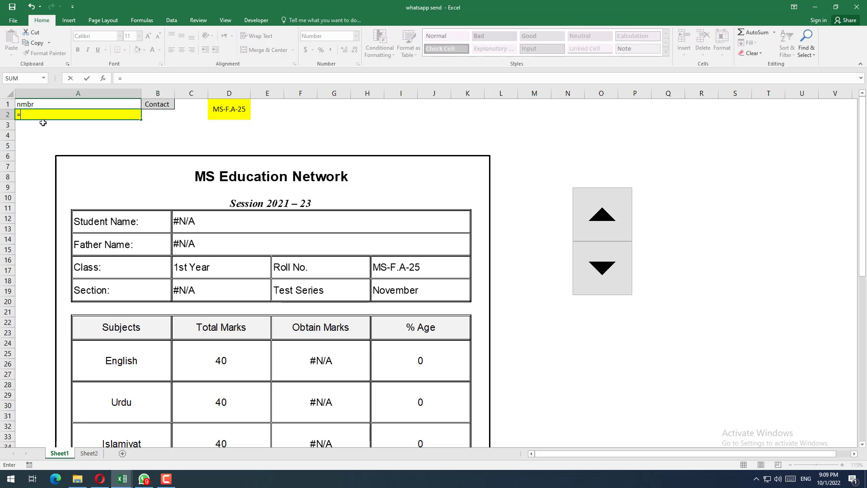
{"action": "type", "text": "vl"}
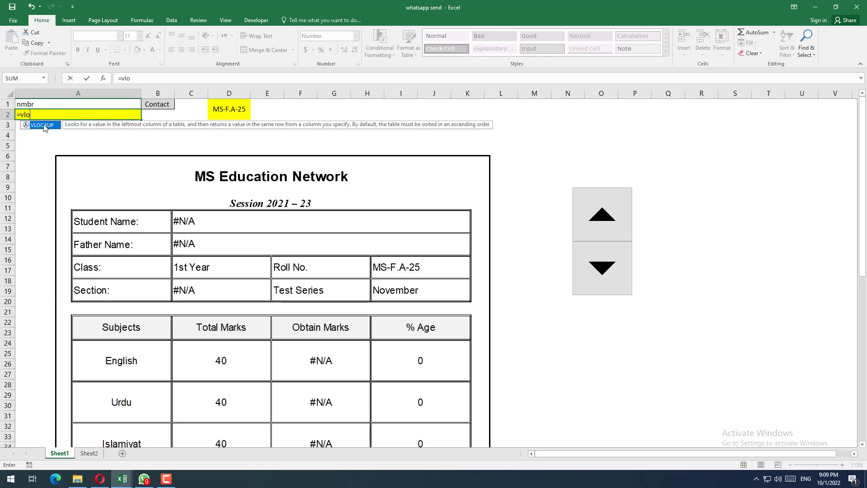
{"action": "type", "text": "o"}
{"action": "double_click", "coordinate": [44, 125]}
{"action": "key", "text": "BackSpace"}
{"action": "key", "text": "BackSpace"}
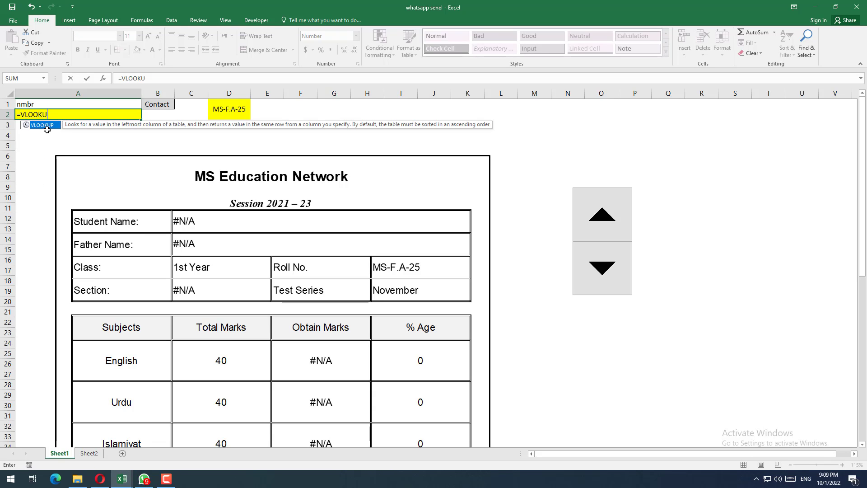
{"action": "key", "text": "Escape"}
{"action": "left_click", "coordinate": [43, 128]}
{"action": "left_click", "coordinate": [43, 115]}
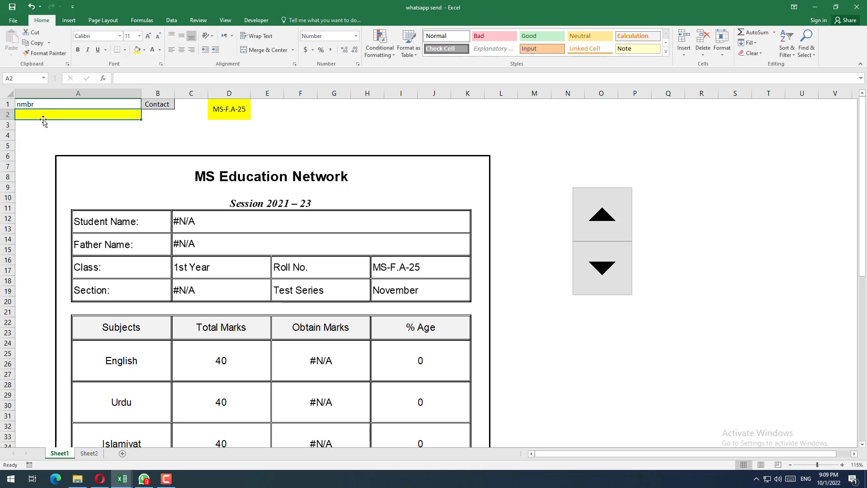
Step: Clear D1 in whatsapp send and relink it to the roll number cell G8 on the F.a Result sheet of Result Data
{"action": "left_click", "coordinate": [235, 109]}
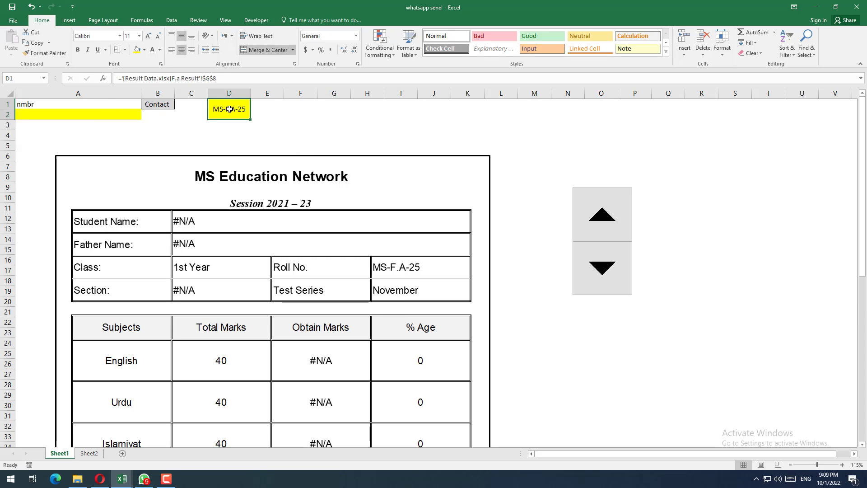
{"action": "key", "text": "Delete"}
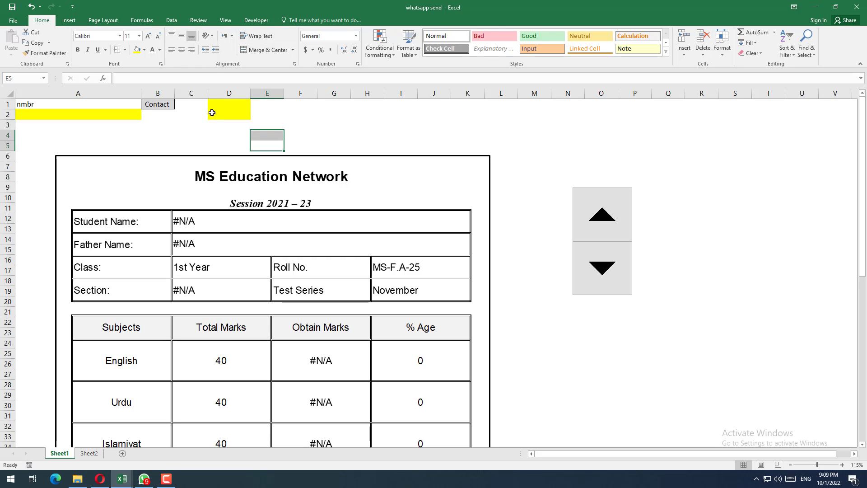
{"action": "type", "text": "="}
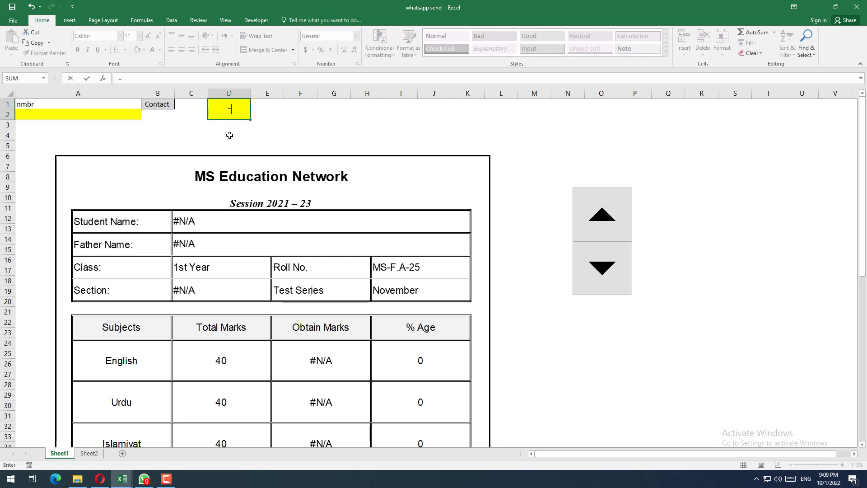
{"action": "left_click", "coordinate": [122, 479]}
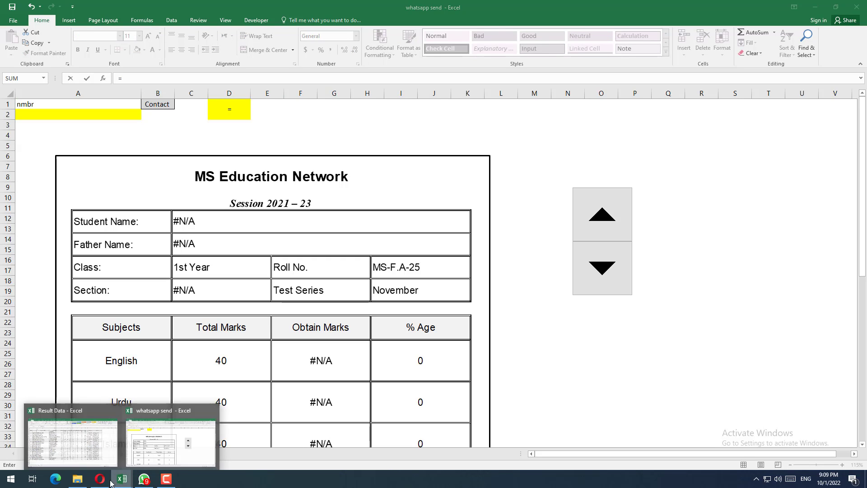
{"action": "left_click", "coordinate": [95, 453]}
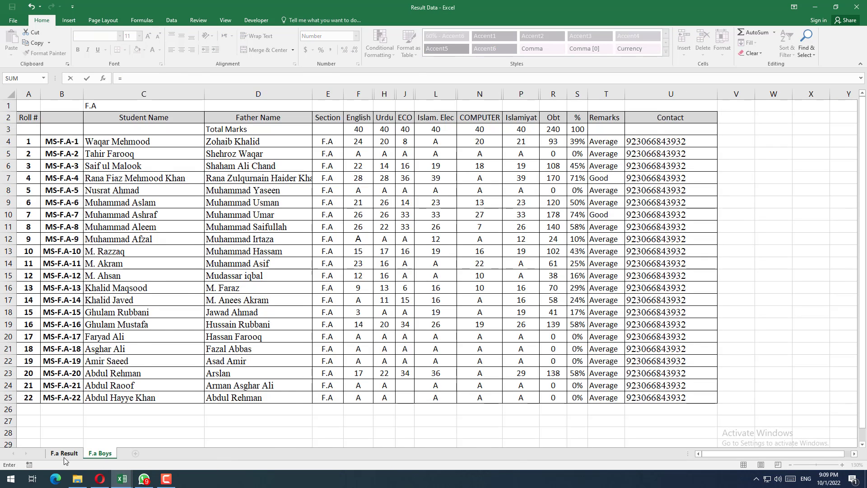
{"action": "left_click", "coordinate": [63, 454]}
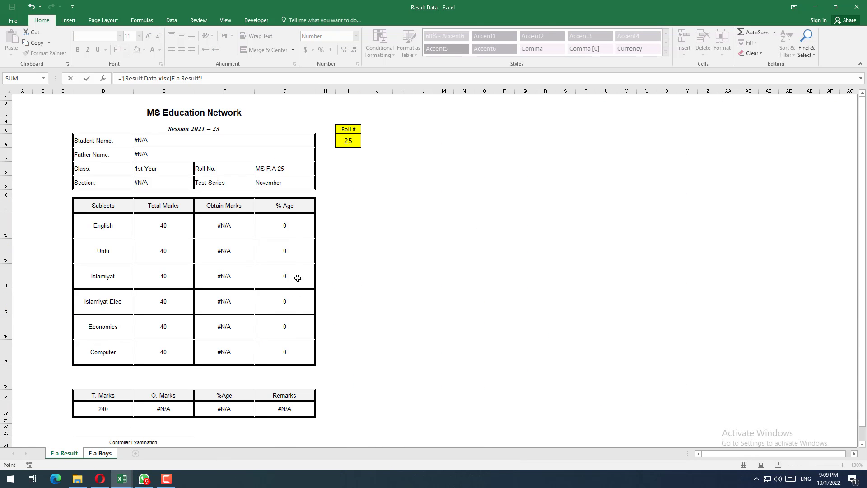
{"action": "left_click", "coordinate": [268, 168]}
{"action": "key", "text": "Return"}
{"action": "left_click", "coordinate": [227, 111]}
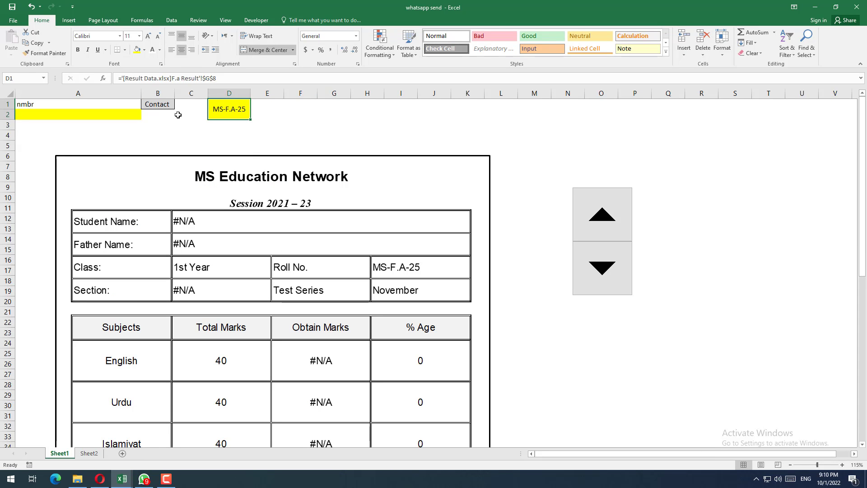
Step: Test the roll number link in D1 by stepping the spinner up to MS-F.A-30
{"action": "left_click", "coordinate": [270, 114]}
{"action": "left_click", "coordinate": [304, 131]}
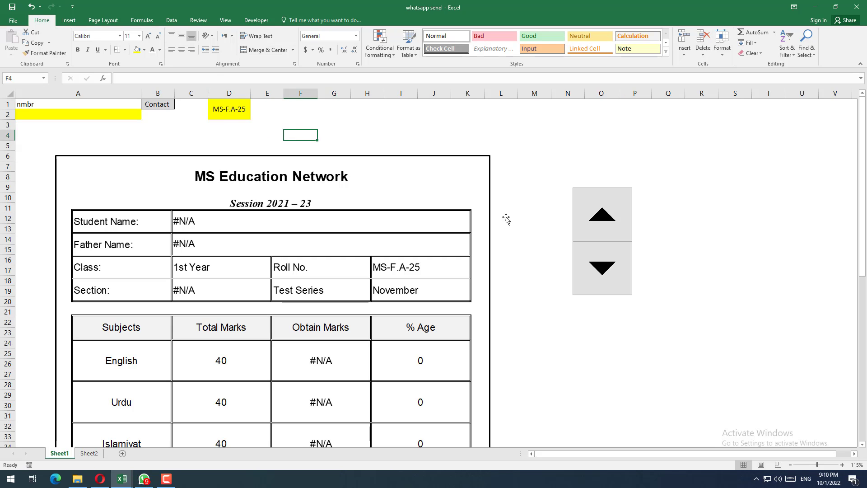
{"action": "left_click", "coordinate": [595, 213]}
{"action": "left_click", "coordinate": [592, 214]}
{"action": "left_click", "coordinate": [586, 222]}
{"action": "left_click", "coordinate": [212, 107]}
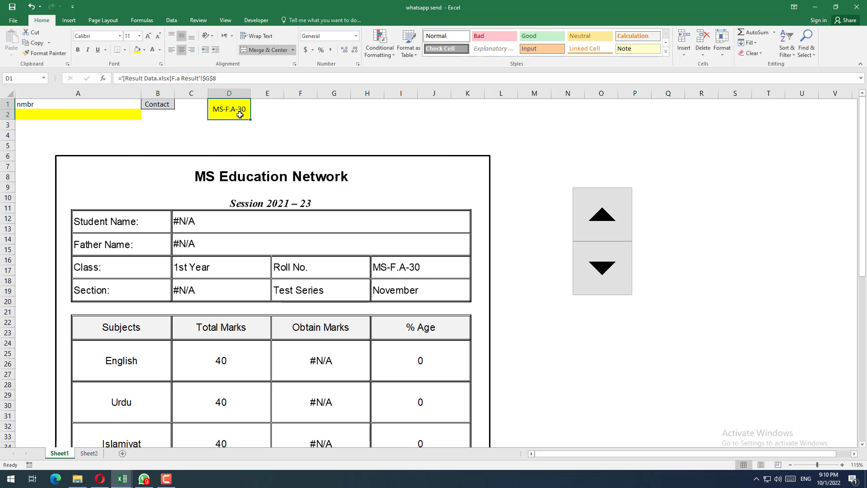
Step: Compare cells A2 and D1 with the Contact column U2:U25 on the F.a Boys sheet of Result Data, then return to whatsapp send
{"action": "left_click", "coordinate": [89, 116]}
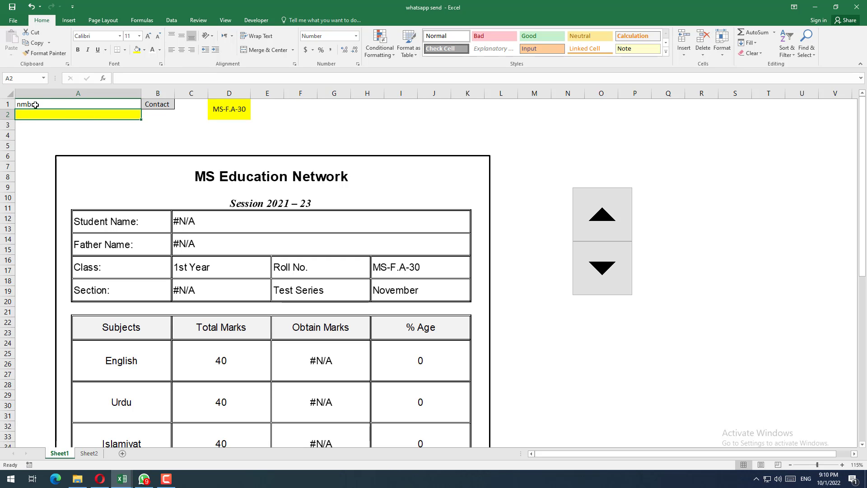
{"action": "left_click", "coordinate": [210, 108]}
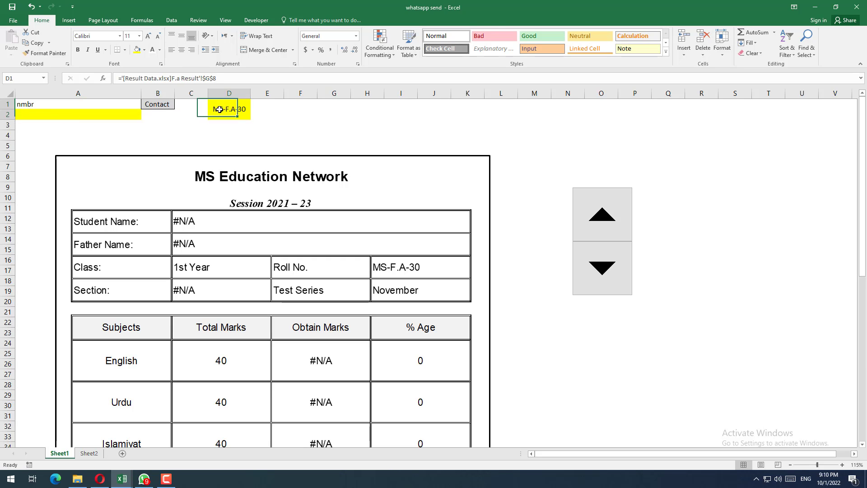
{"action": "left_click", "coordinate": [83, 120]}
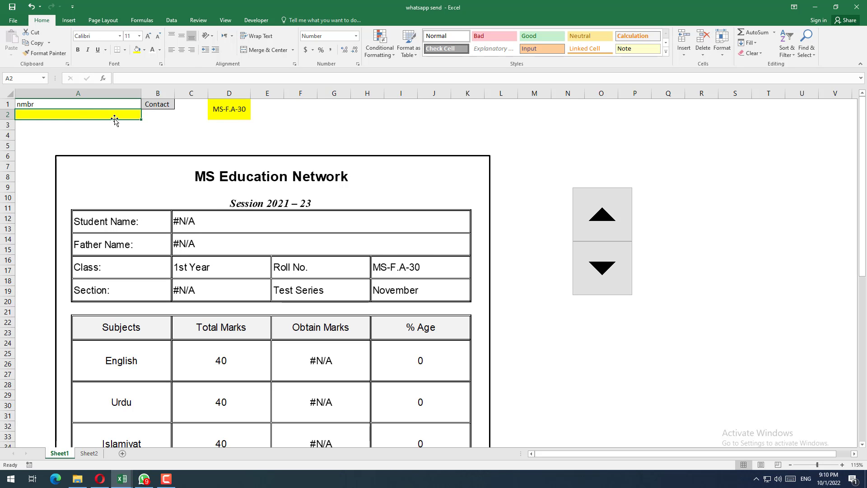
{"action": "key", "text": "alt+Tab"}
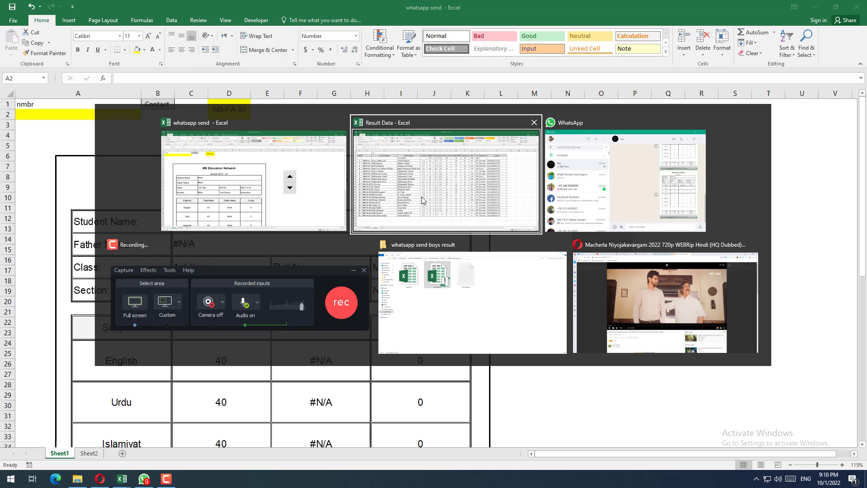
{"action": "left_click", "coordinate": [462, 188]}
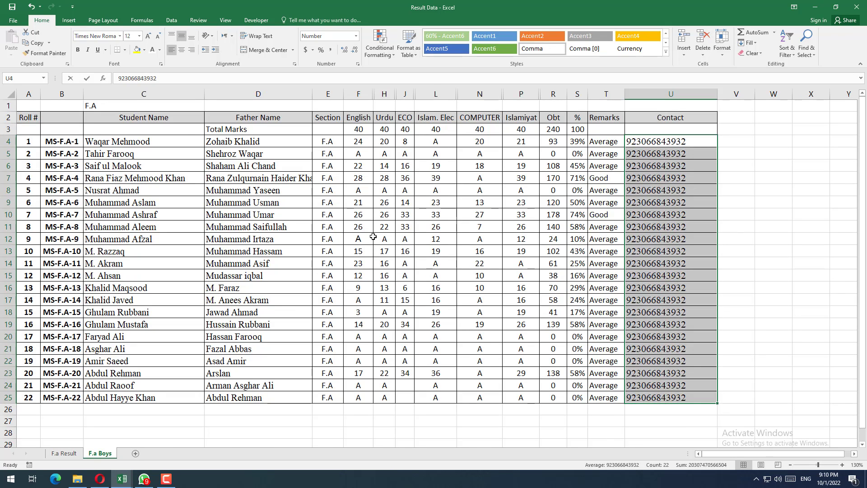
{"action": "left_click", "coordinate": [372, 237]}
{"action": "left_click_drag", "start_coordinate": [646, 120], "coordinate": [656, 404]}
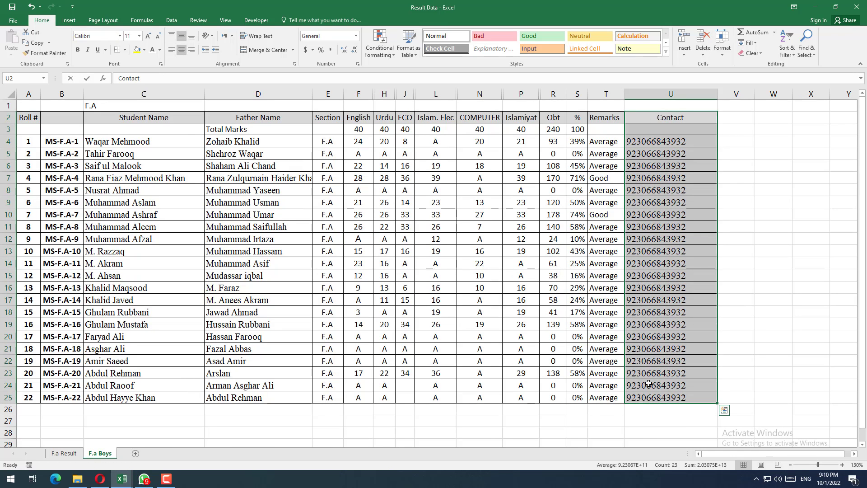
{"action": "left_click", "coordinate": [122, 479]}
{"action": "left_click", "coordinate": [155, 449]}
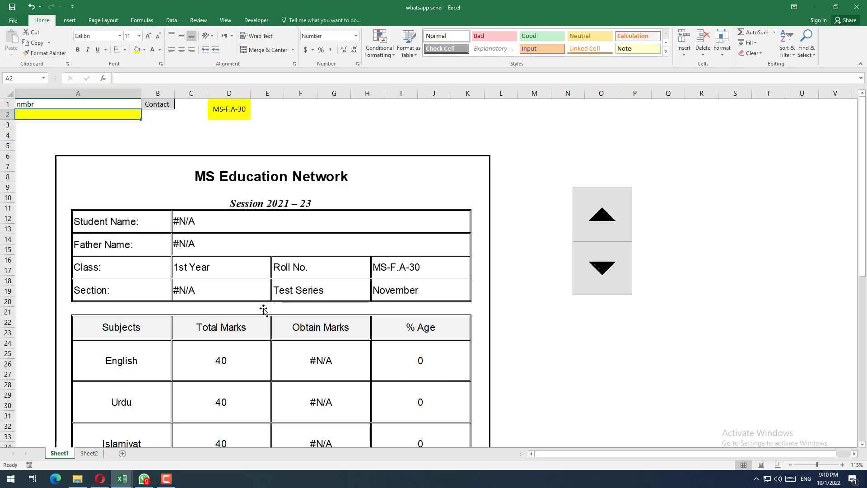
{"action": "left_click", "coordinate": [272, 202]}
{"action": "left_click", "coordinate": [310, 146]}
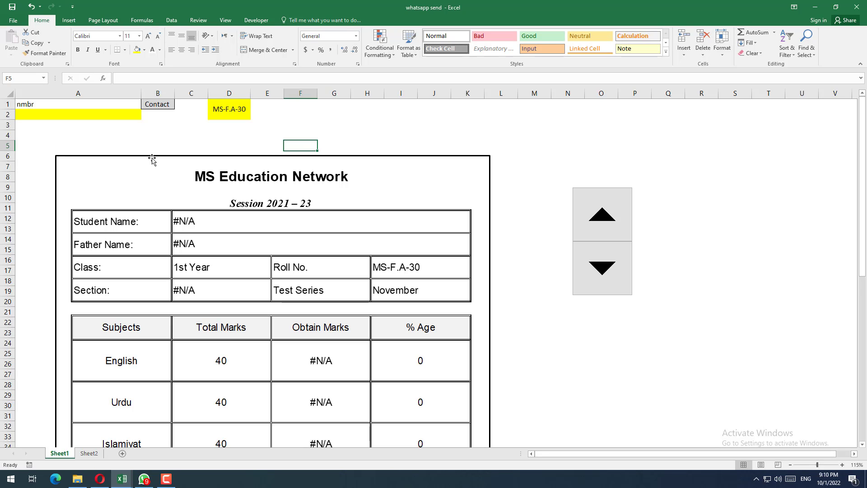
Step: Start a VLOOKUP formula in A2 of whatsapp send with D1 as the lookup value
{"action": "left_click", "coordinate": [25, 117]}
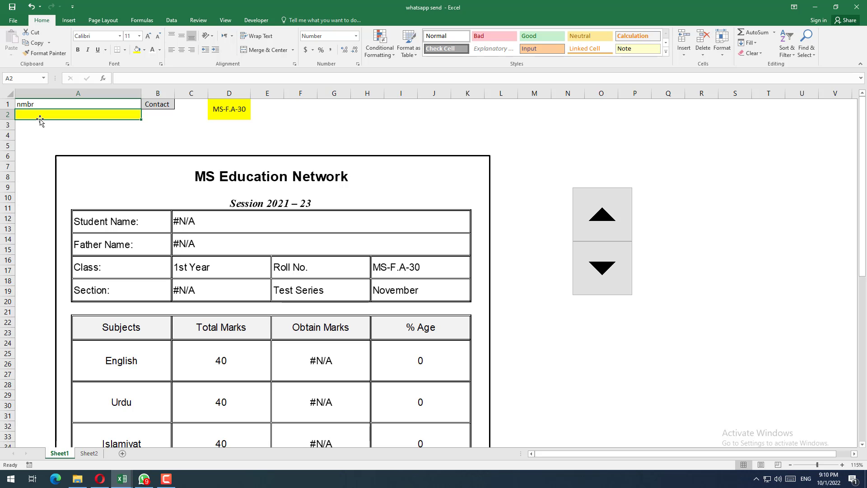
{"action": "type", "text": "=vl"}
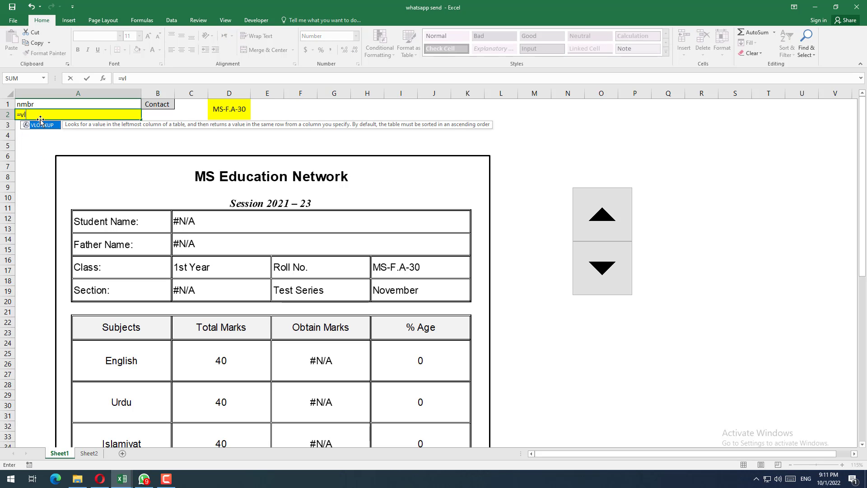
{"action": "key", "text": "Tab"}
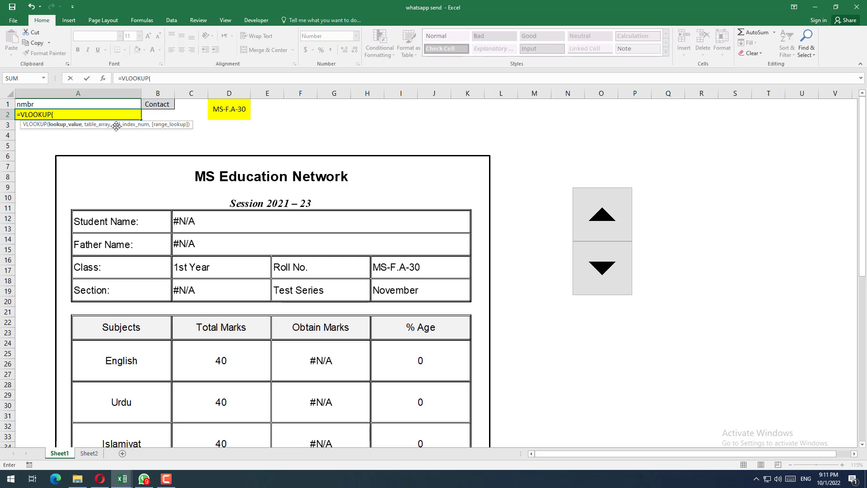
{"action": "left_click_drag", "start_coordinate": [121, 127], "coordinate": [143, 146]}
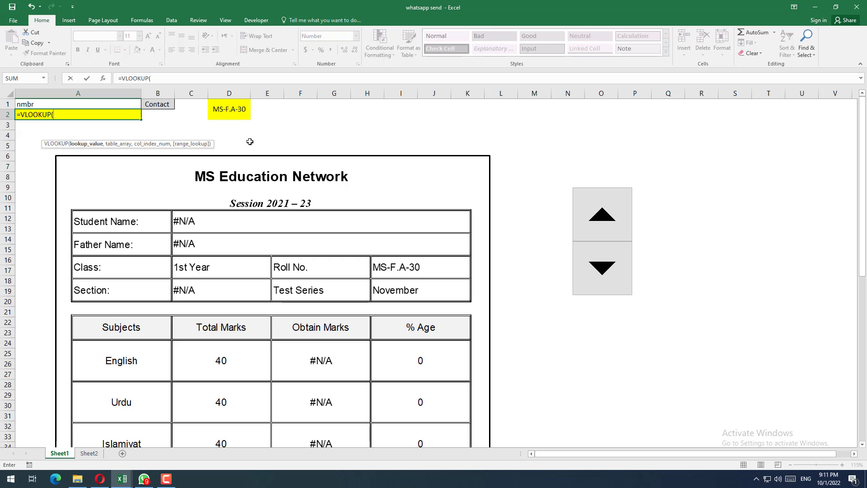
{"action": "left_click", "coordinate": [233, 110]}
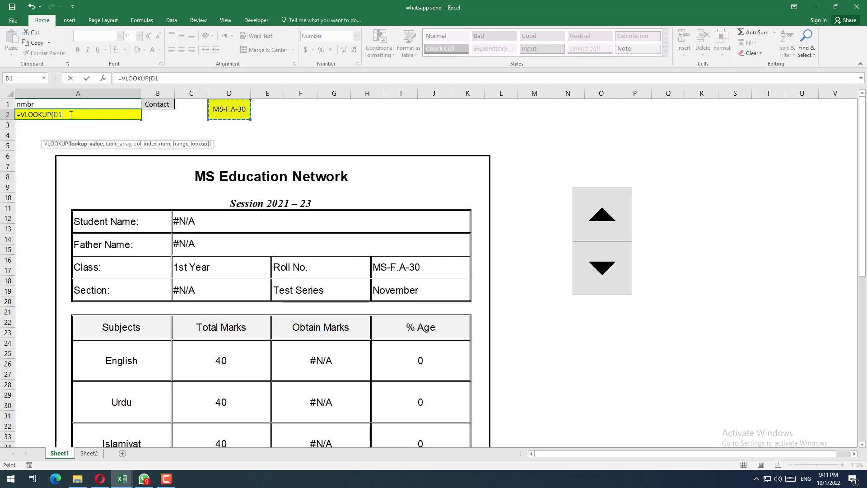
{"action": "type", "text": ","}
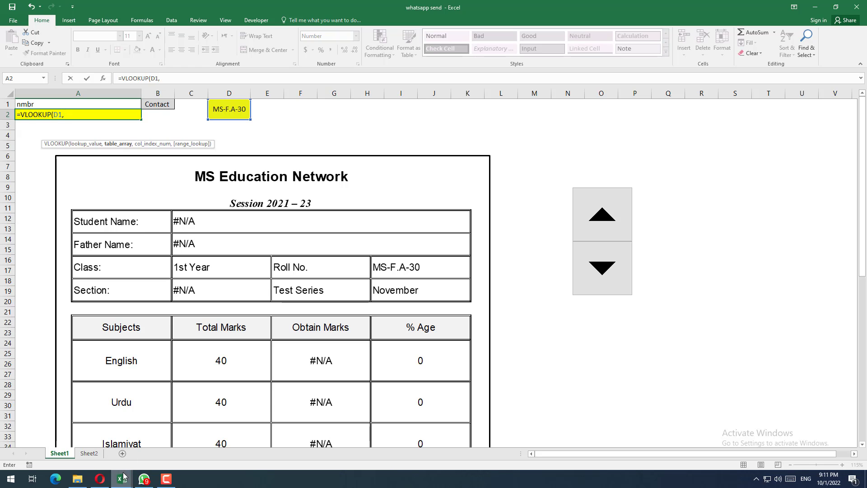
Step: Set the VLOOKUP table array to $B$2:$U$25 on the F.a Boys sheet of Result Data and continue to the column index argument
{"action": "mouse_move", "coordinate": [122, 479]}
{"action": "left_click", "coordinate": [58, 433]}
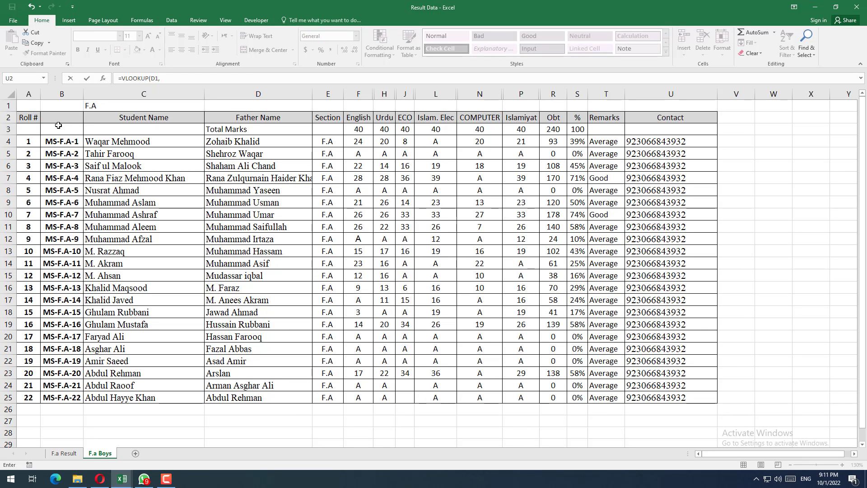
{"action": "left_click_drag", "start_coordinate": [55, 118], "coordinate": [668, 397]}
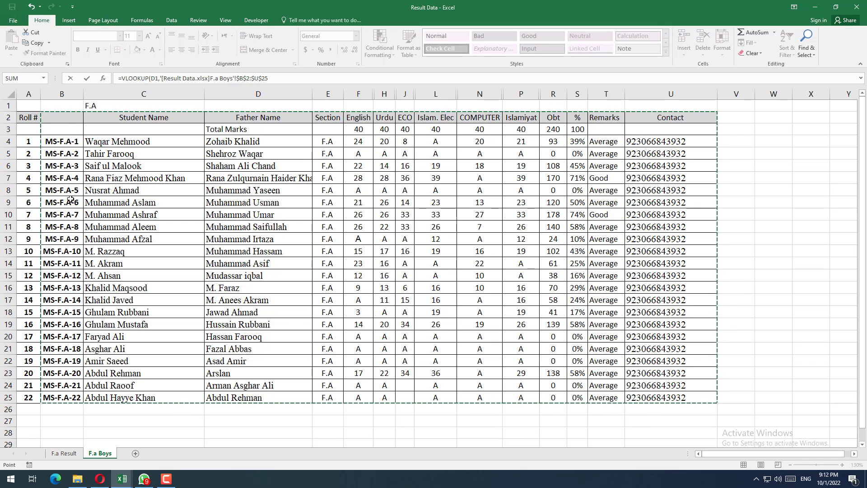
{"action": "key", "text": "alt+Tab"}
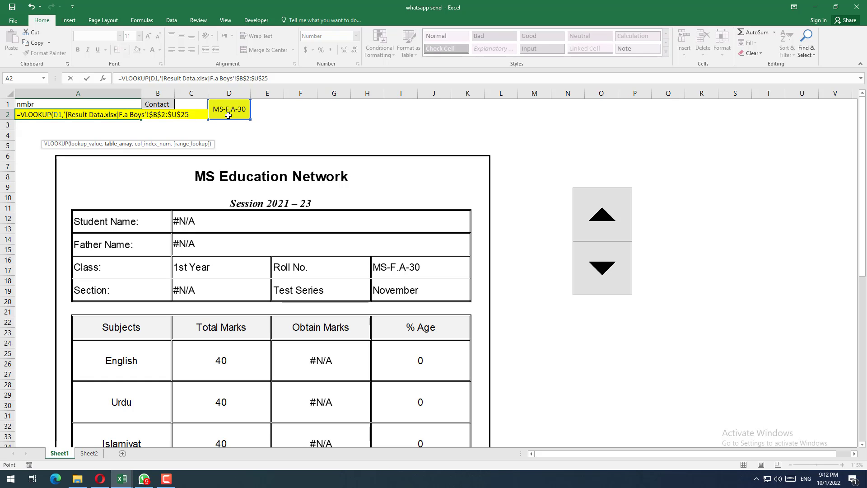
{"action": "key", "text": "alt+Tab"}
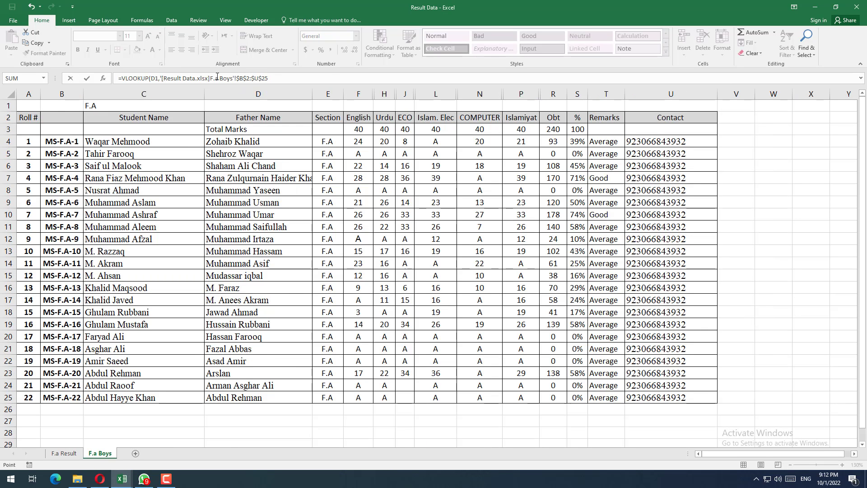
{"action": "left_click_drag", "start_coordinate": [269, 78], "coordinate": [160, 78]}
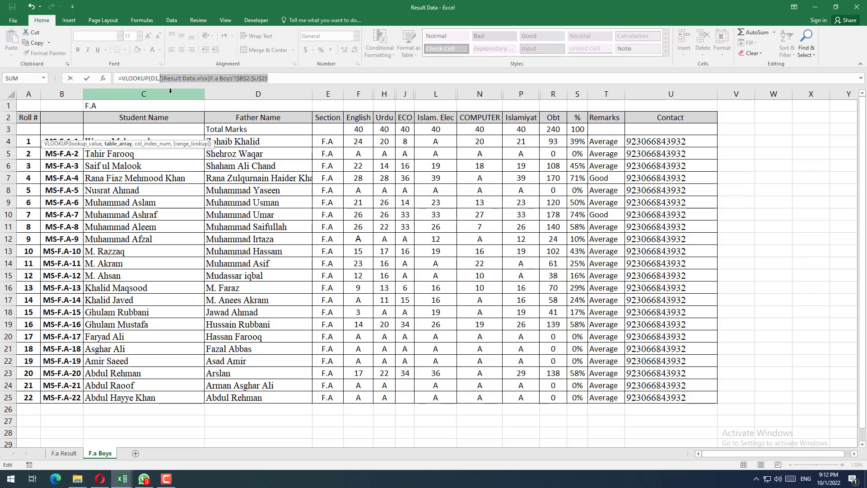
{"action": "left_click_drag", "start_coordinate": [61, 118], "coordinate": [717, 401]}
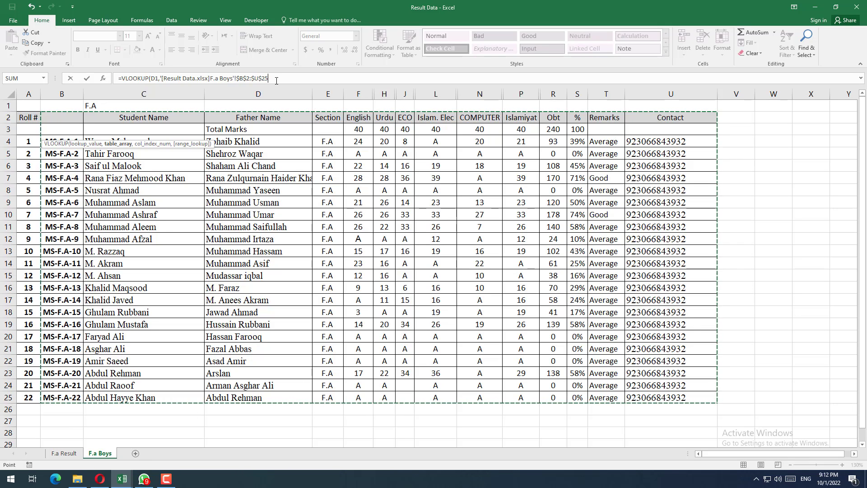
{"action": "type", "text": ","}
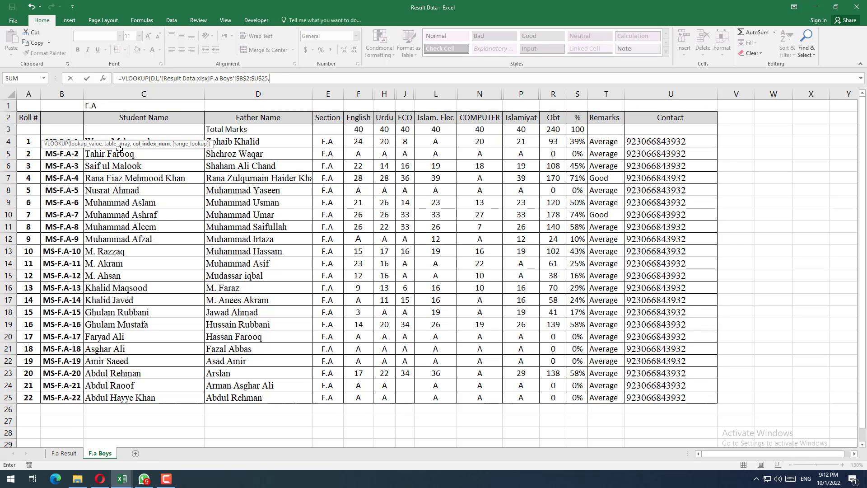
Step: Nest a MATCH function with B1 as its lookup value in the column index argument of A2's VLOOKUP on whatsapp send
{"action": "key", "text": "alt+Tab"}
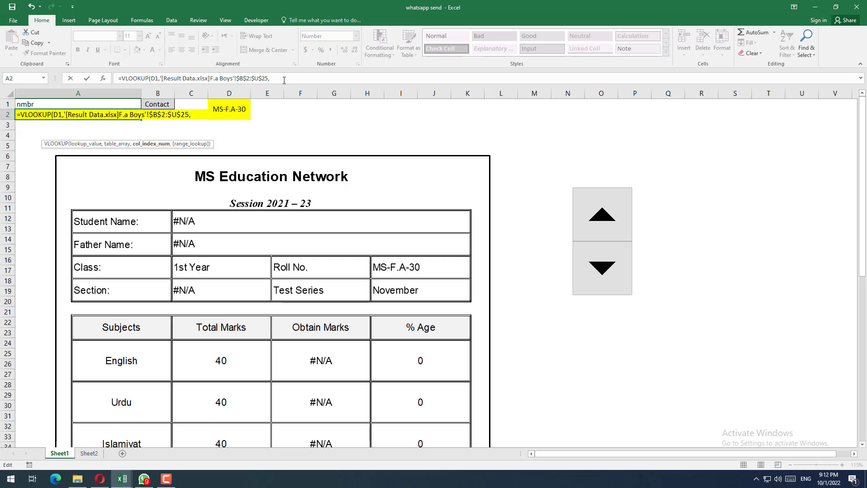
{"action": "type", "text": "ma"}
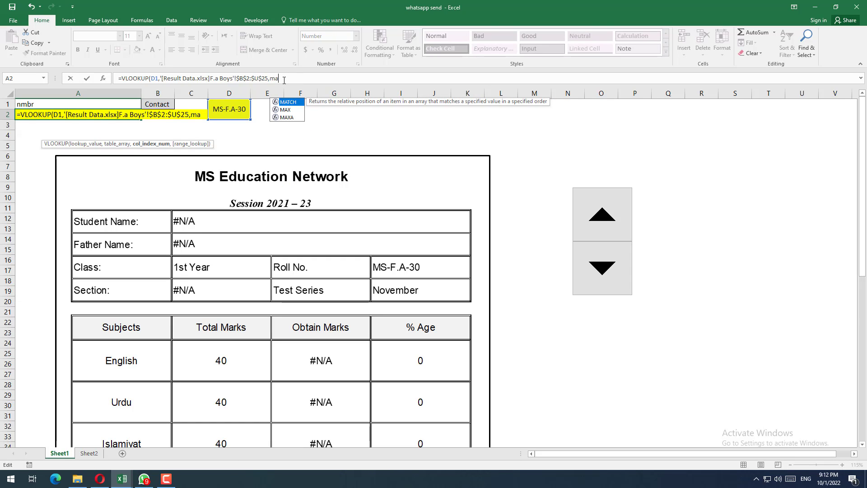
{"action": "type", "text": "tch"}
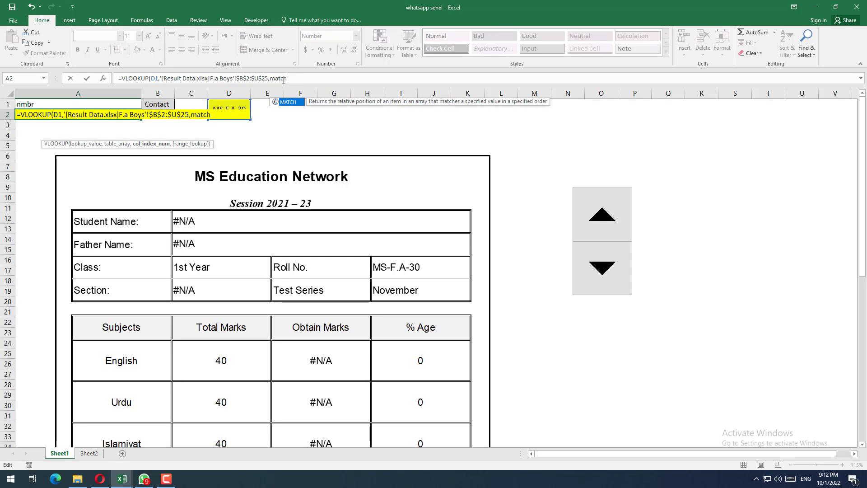
{"action": "key", "text": "Tab"}
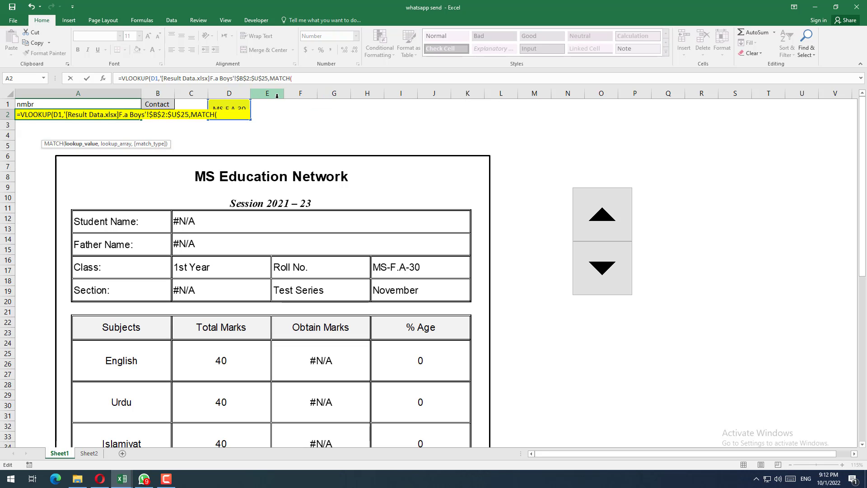
{"action": "left_click", "coordinate": [160, 105]}
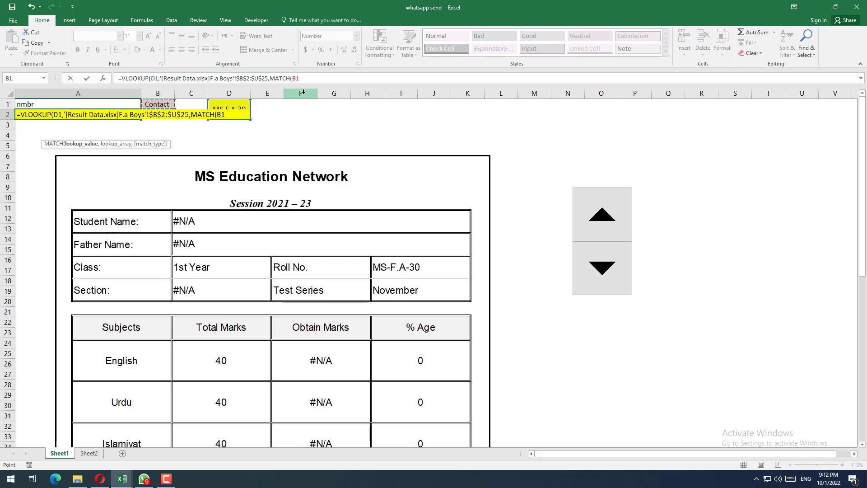
{"action": "type", "text": ","}
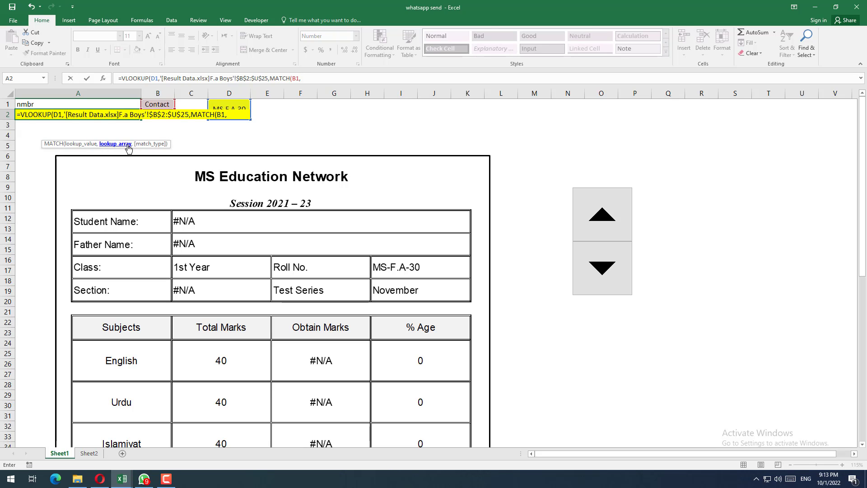
{"action": "left_click", "coordinate": [313, 80]}
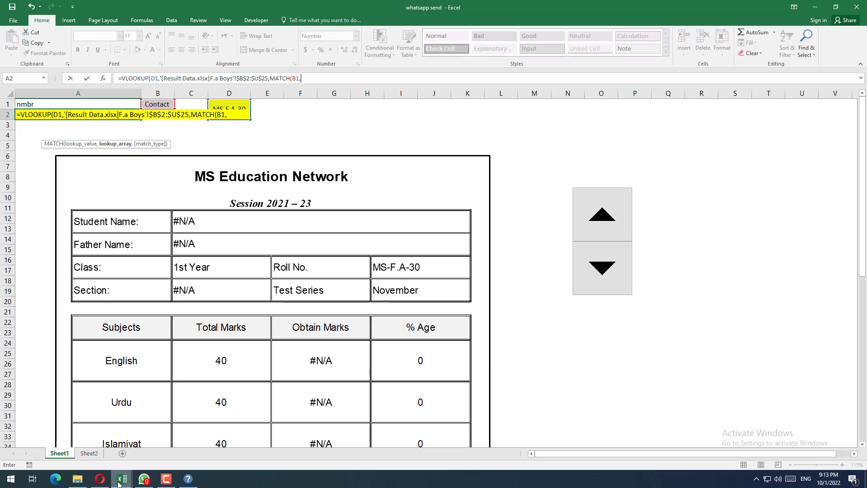
Step: Set the MATCH array to $A$2:$U$2 on F.a Boys in Result Data, enter 0 for both match types, and complete A2's formula
{"action": "mouse_move", "coordinate": [122, 479]}
{"action": "left_click", "coordinate": [75, 447]}
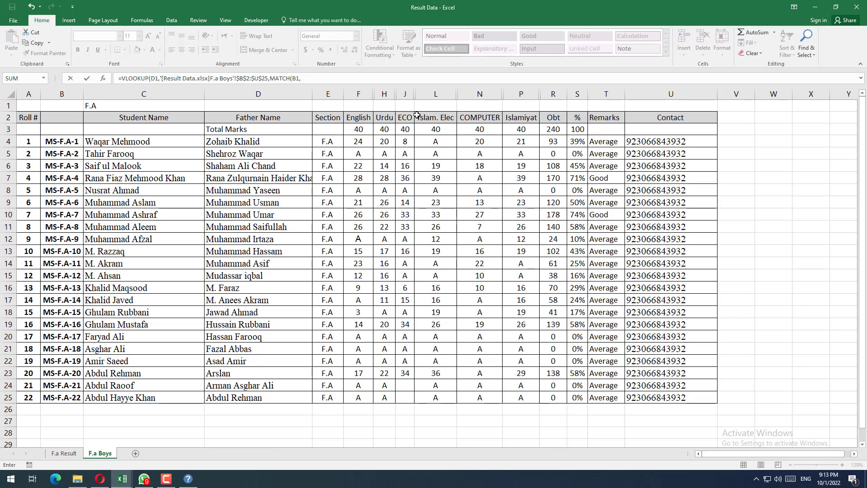
{"action": "left_click_drag", "start_coordinate": [27, 119], "coordinate": [691, 120]}
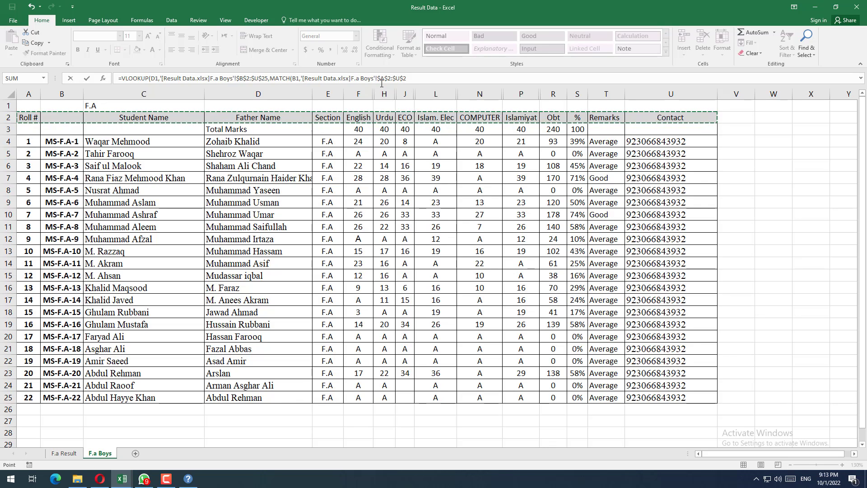
{"action": "left_click", "coordinate": [413, 78]}
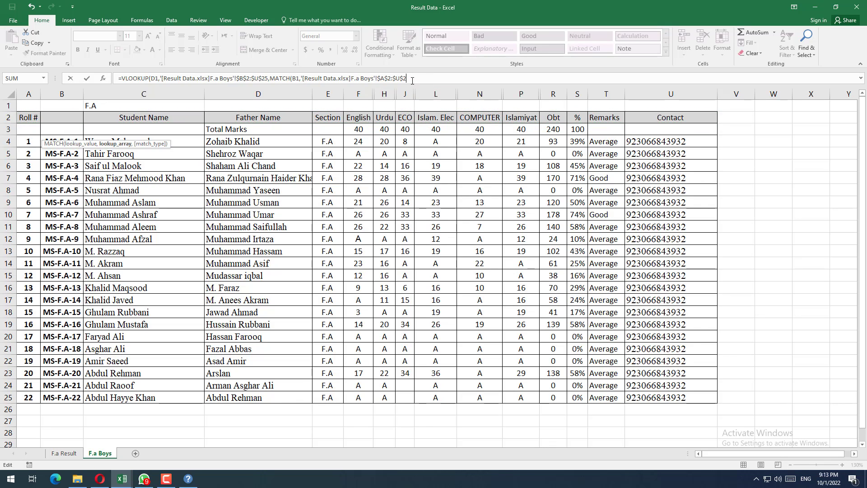
{"action": "type", "text": ","}
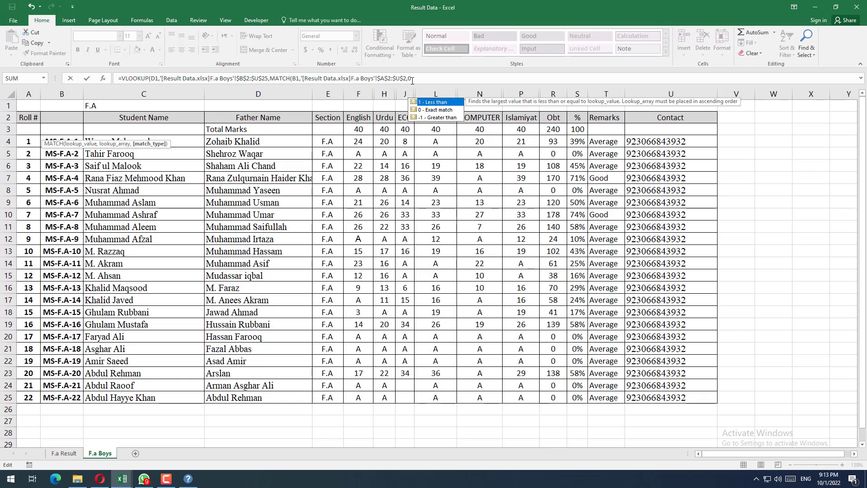
{"action": "type", "text": "0"}
{"action": "key", "text": "Right"}
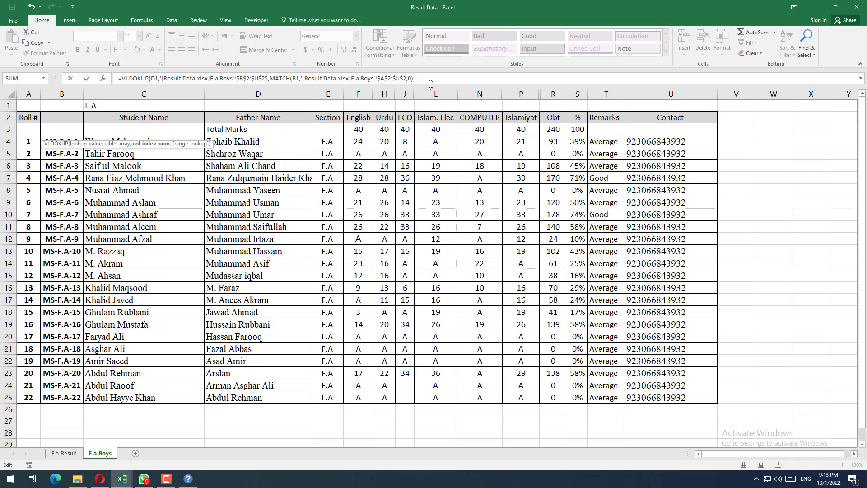
{"action": "type", "text": ",0)"}
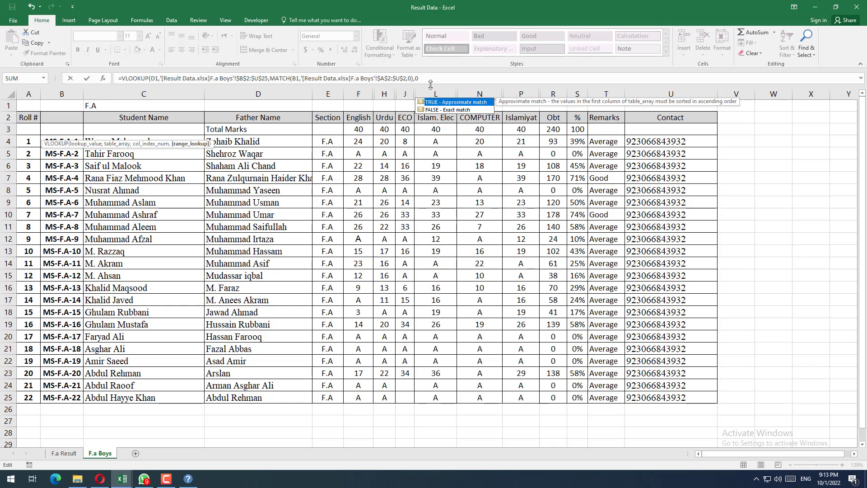
{"action": "key", "text": "Return"}
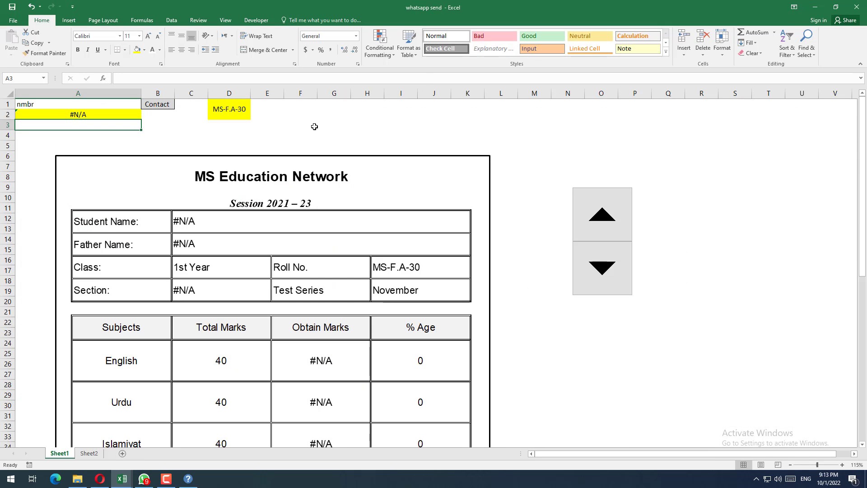
Step: Compare A2 and the roll number in D1 with the last roll number in B25 of F.a Boys, then return to whatsapp send
{"action": "left_click", "coordinate": [99, 110]}
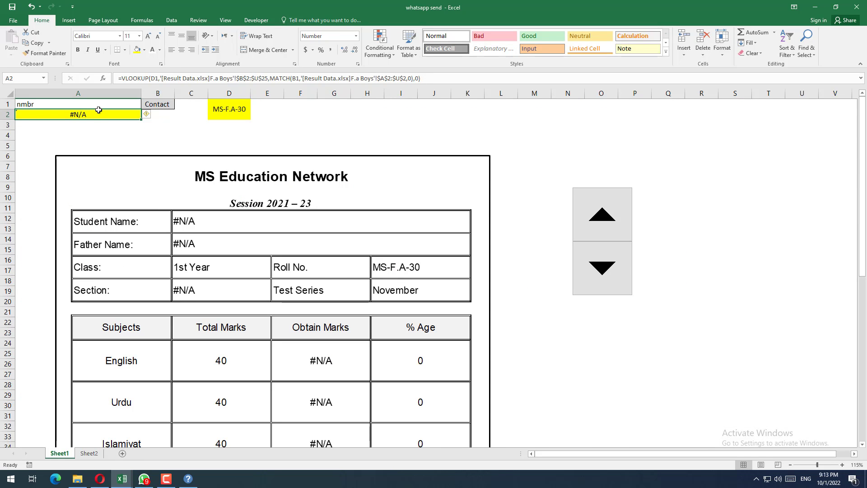
{"action": "left_click", "coordinate": [226, 112]}
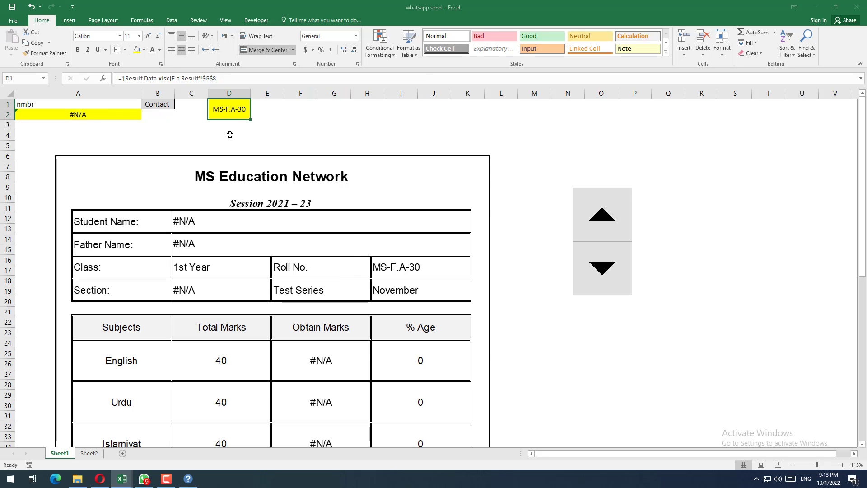
{"action": "key", "text": "alt+Tab"}
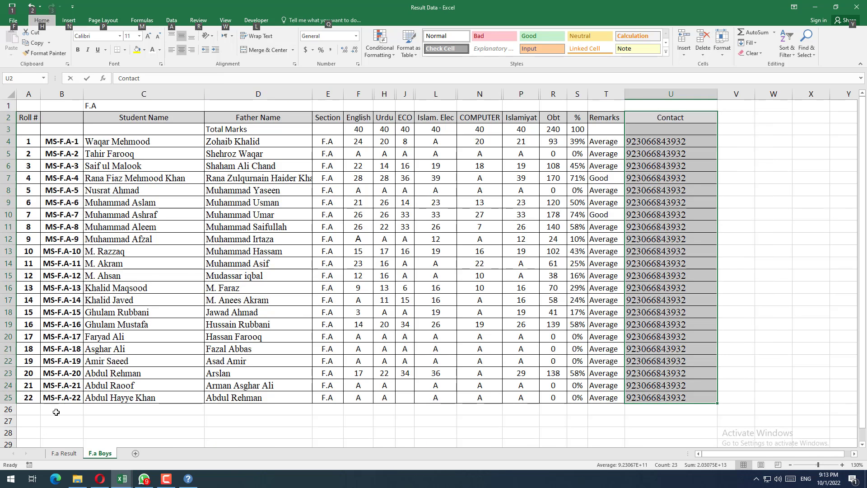
{"action": "left_click", "coordinate": [66, 398]}
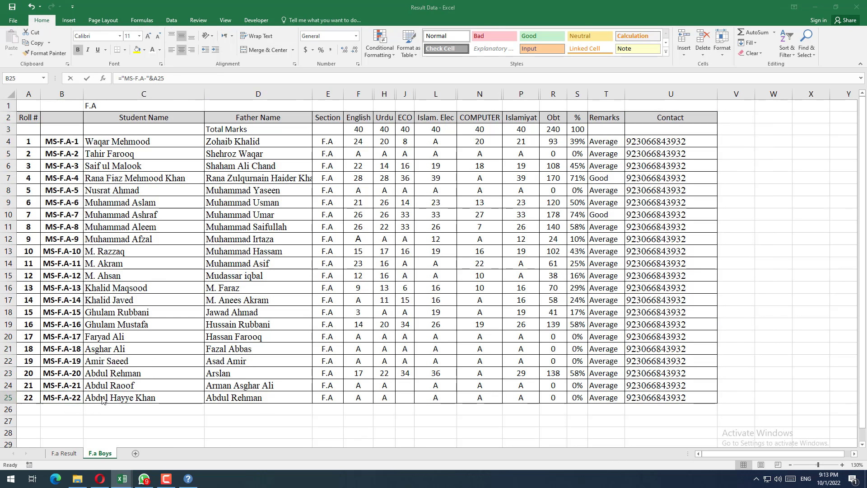
{"action": "key", "text": "alt+Tab"}
Step: Step the spinner down until D1 shows roll number MS-F.A-17
{"action": "left_click", "coordinate": [587, 271]}
{"action": "left_click", "coordinate": [588, 270]}
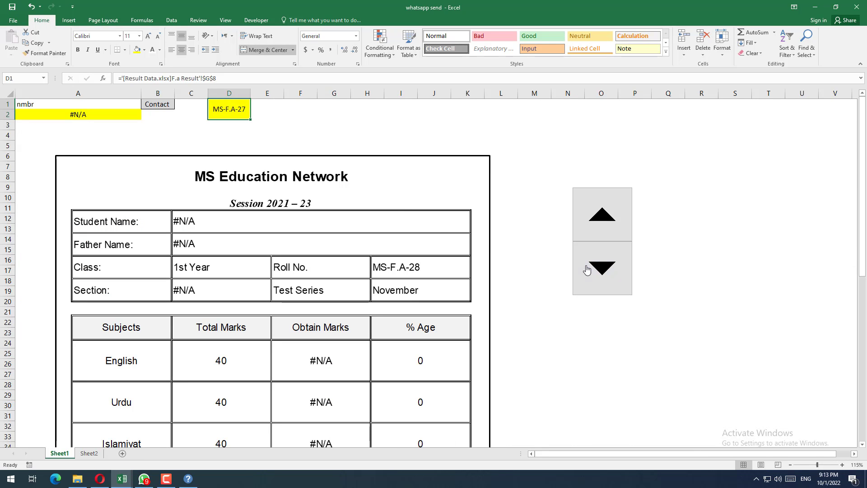
{"action": "left_click", "coordinate": [587, 270]}
{"action": "left_click", "coordinate": [587, 271]}
{"action": "left_click", "coordinate": [588, 270]}
{"action": "left_click", "coordinate": [588, 271]}
{"action": "left_click", "coordinate": [590, 271]}
{"action": "left_click", "coordinate": [590, 271]}
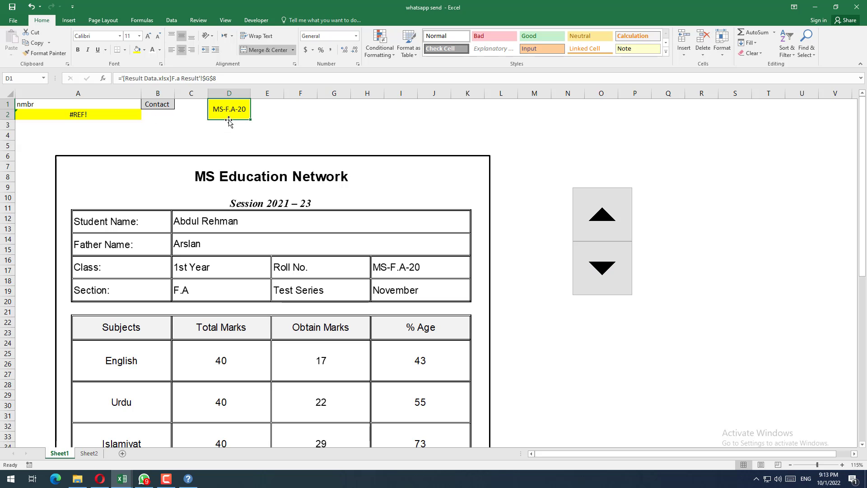
{"action": "left_click", "coordinate": [580, 278]}
{"action": "left_click", "coordinate": [580, 278]}
{"action": "left_click", "coordinate": [580, 279]}
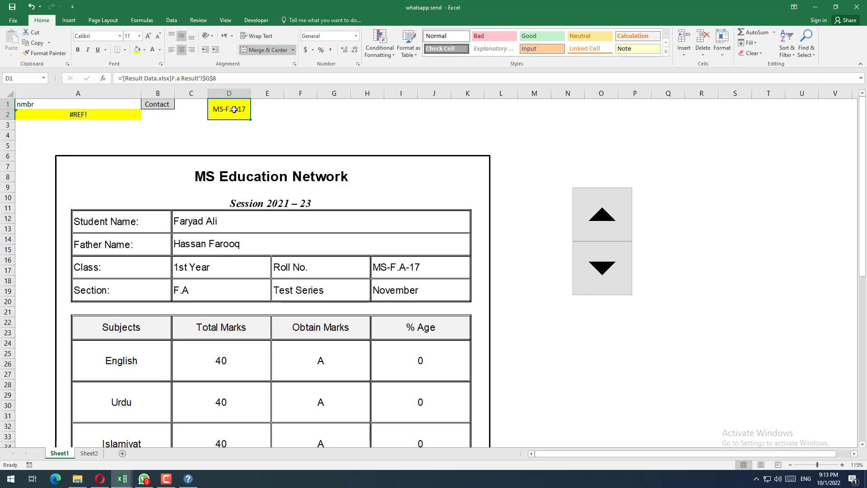
Step: Delete everything after the D1 lookup value from A2's formula, leaving =VLOOKUP(D1, open for editing
{"action": "left_click", "coordinate": [86, 116]}
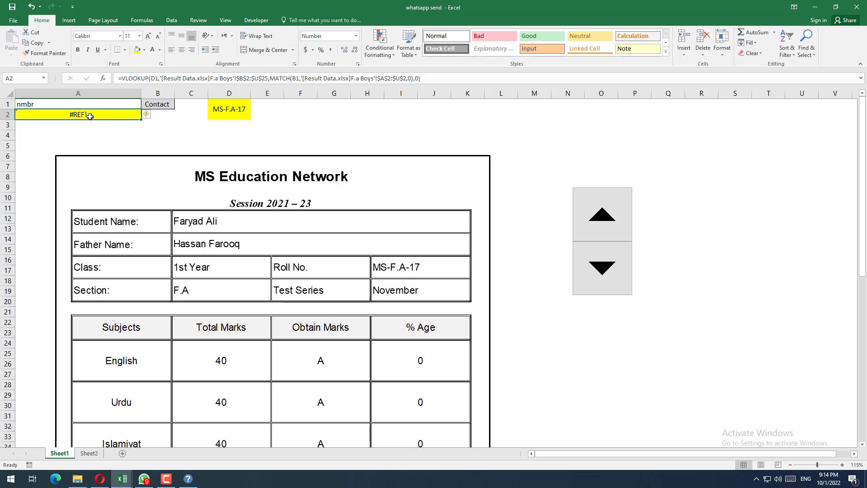
{"action": "left_click", "coordinate": [441, 79]}
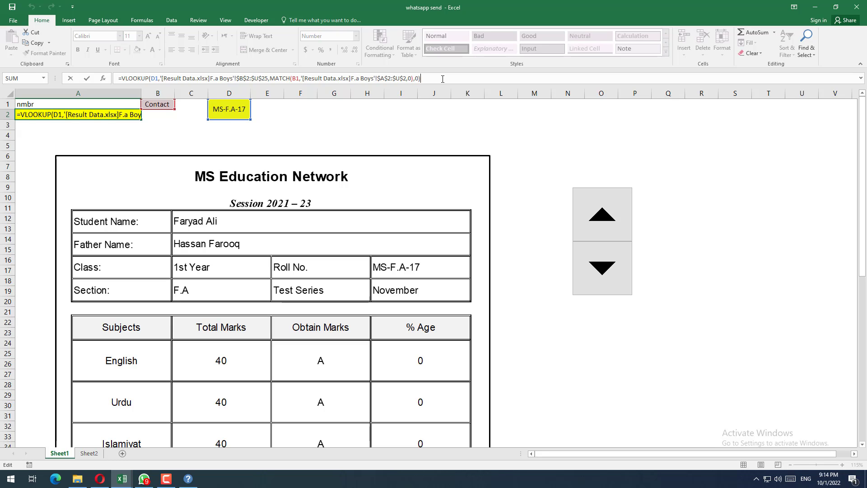
{"action": "left_click_drag", "start_coordinate": [443, 79], "coordinate": [253, 64]}
{"action": "left_click_drag", "start_coordinate": [178, 74], "coordinate": [162, 79]}
{"action": "key", "text": "Delete"}
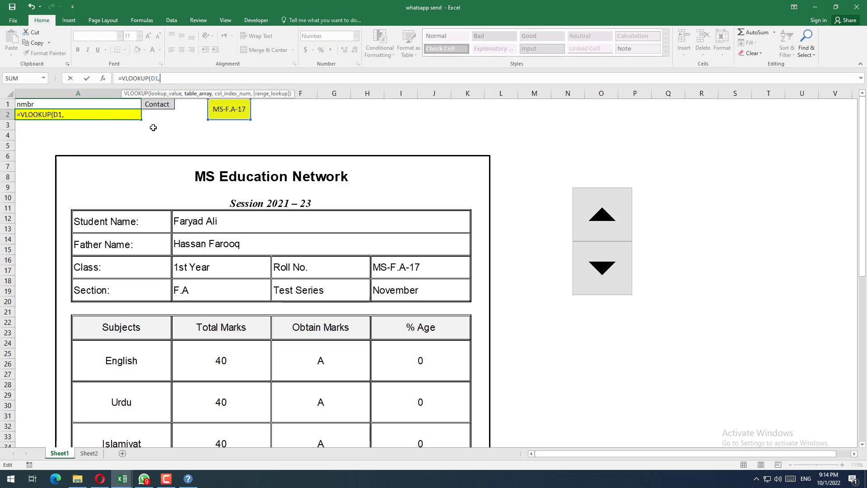
Step: Set A2's VLOOKUP table array again to $B$2:$U$25 on the F.a Boys sheet of Result Data
{"action": "key", "text": "alt+Tab"}
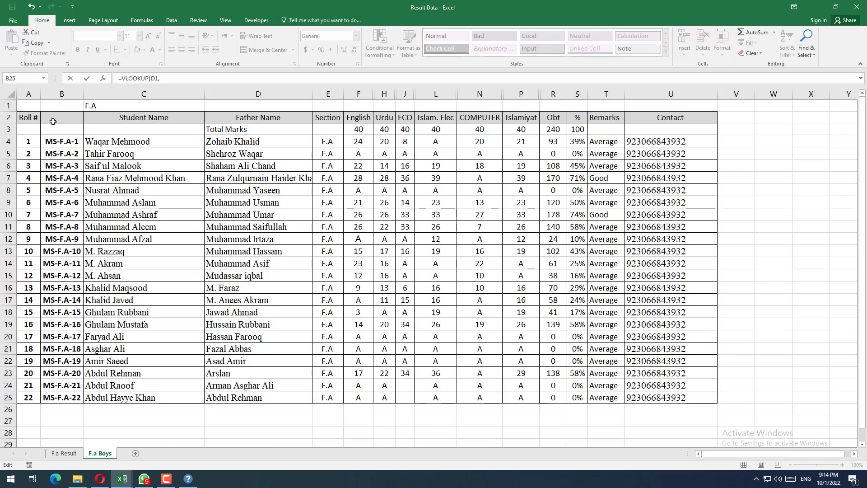
{"action": "left_click_drag", "start_coordinate": [53, 121], "coordinate": [672, 400]}
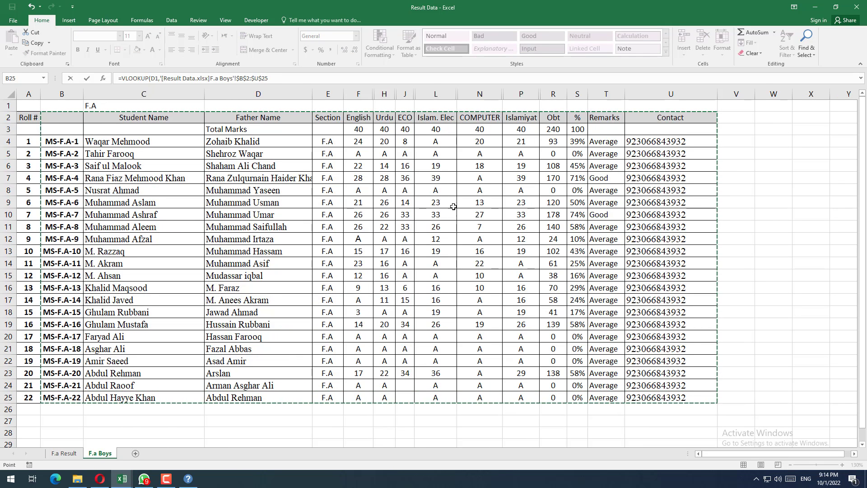
{"action": "left_click", "coordinate": [296, 79]}
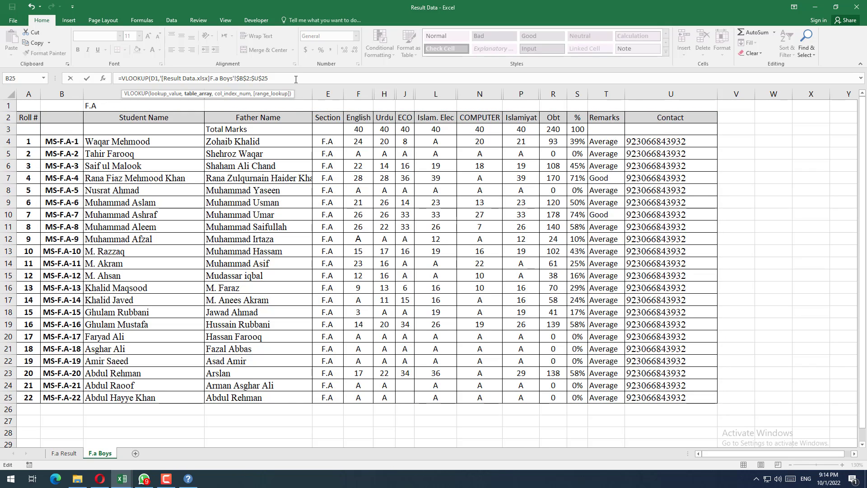
{"action": "type", "text": ",MATCH("}
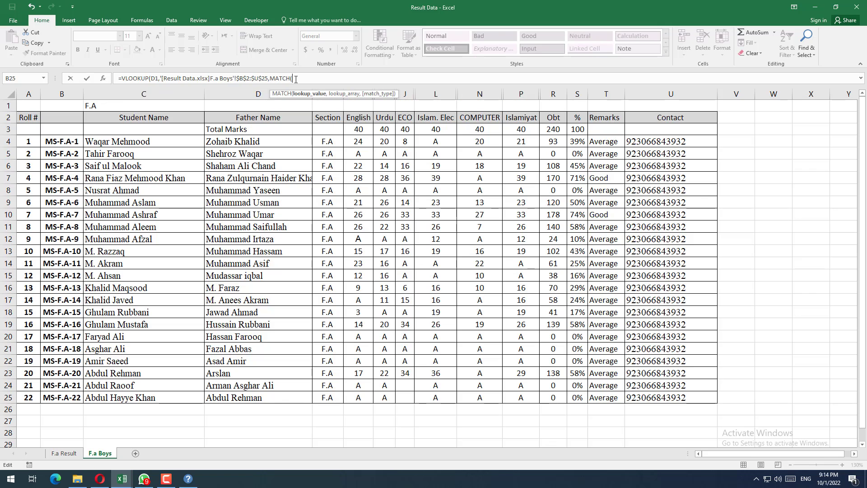
Step: Add a MATCH function as the column index, using the Contact header in B1 of whatsapp send as lookup value
{"action": "key", "text": "ctrl+Tab"}
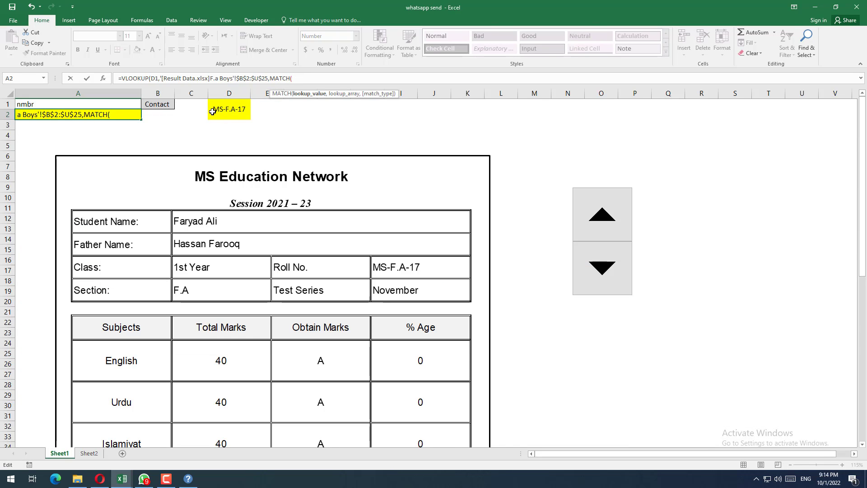
{"action": "left_click", "coordinate": [162, 103]}
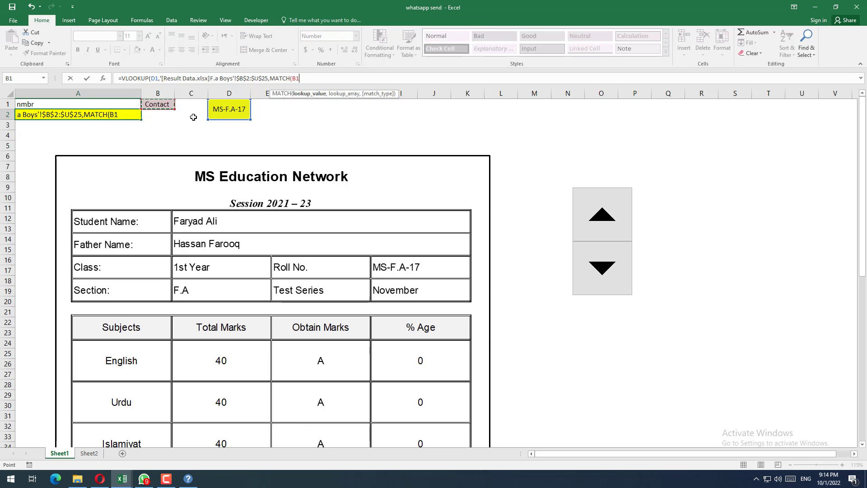
{"action": "type", "text": ","}
Step: Set the MATCH array to the header row $B$2:$U$2 on F.a Boys, enter 0 for both match types, and complete the formula
{"action": "key", "text": "ctrl+Tab"}
{"action": "left_click_drag", "start_coordinate": [62, 119], "coordinate": [642, 120]}
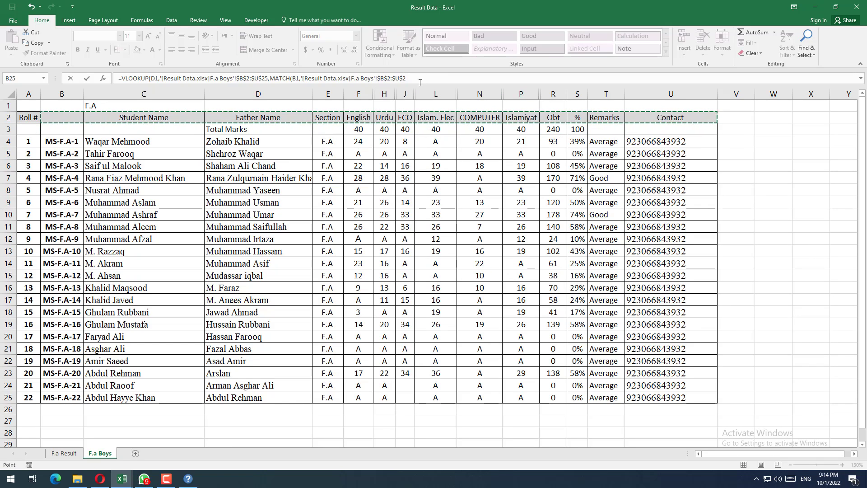
{"action": "left_click", "coordinate": [421, 78]}
{"action": "type", "text": ","}
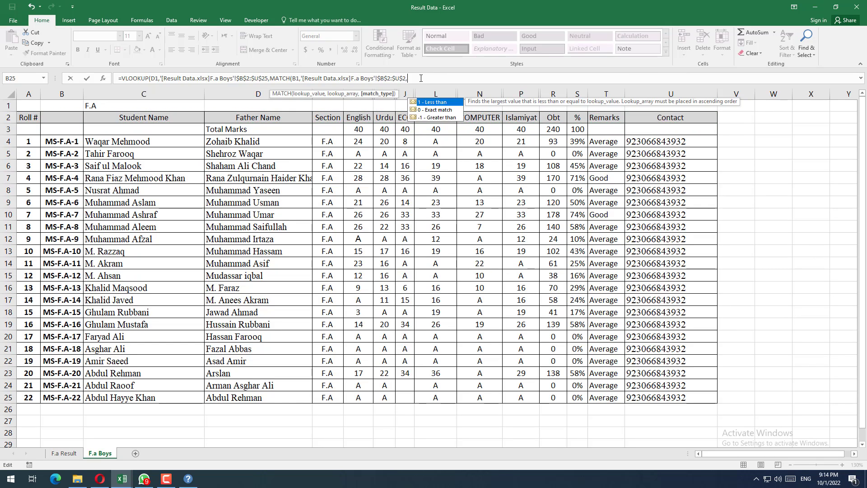
{"action": "type", "text": "0)"}
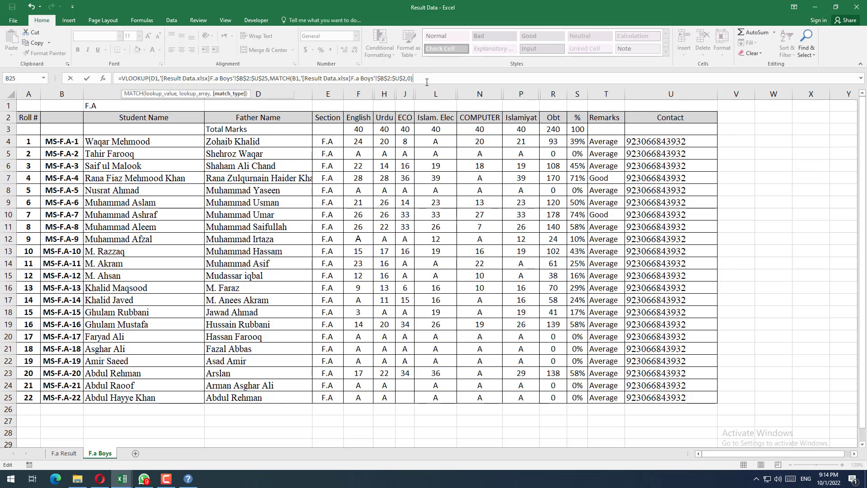
{"action": "type", "text": ","}
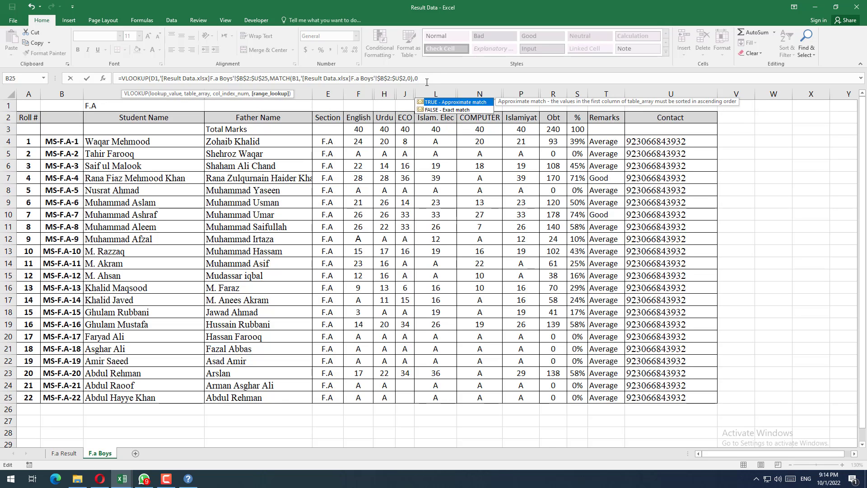
{"action": "type", "text": "0"}
{"action": "key", "text": "Return"}
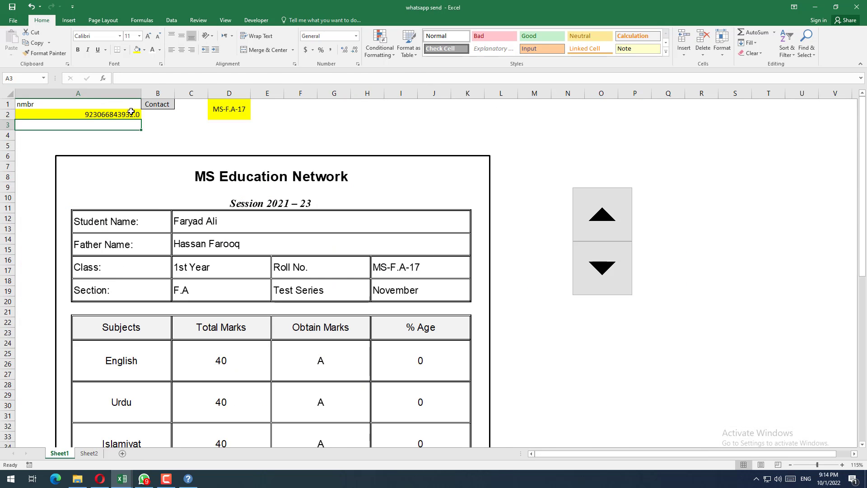
Step: Select the A2 contact lookup and advance the roll number to MS-F.A-21 to test the formula
{"action": "left_click", "coordinate": [131, 113]}
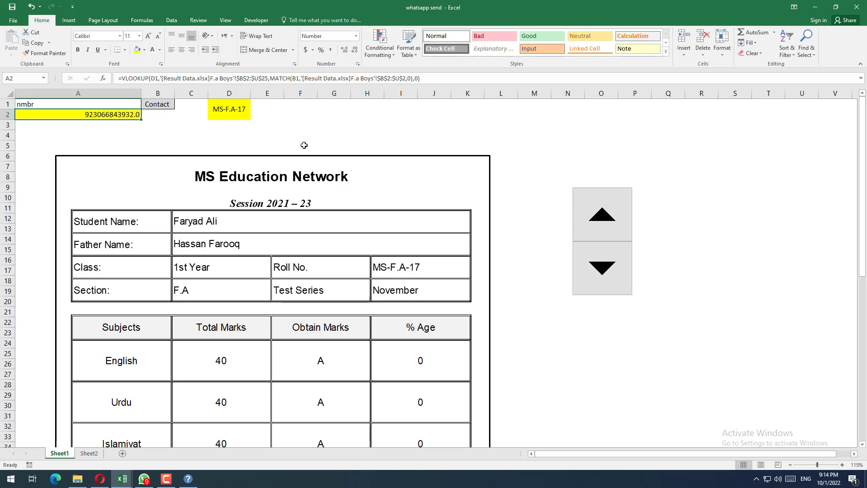
{"action": "left_click", "coordinate": [600, 217]}
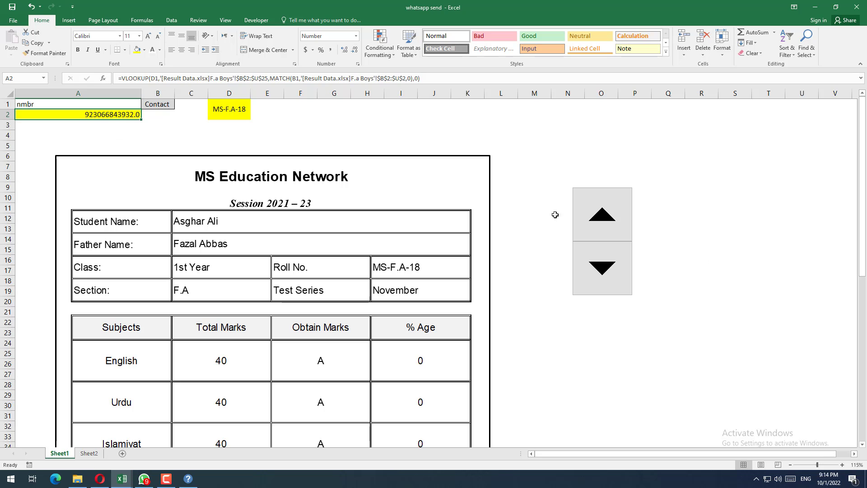
{"action": "left_click", "coordinate": [609, 219]}
{"action": "left_click", "coordinate": [609, 219]}
{"action": "left_click", "coordinate": [610, 220]}
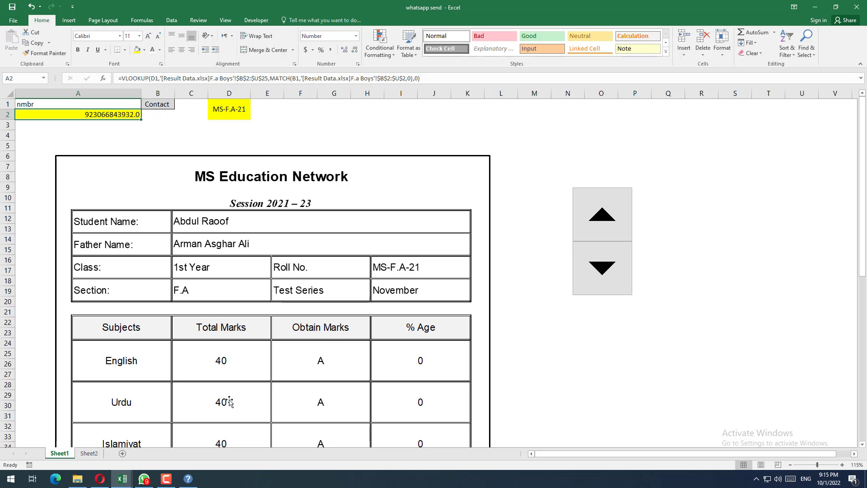
Step: Examine the Contact entries in U4:U25 on the F.a Boys sheet of Result Data and return to the whatsapp send workbook
{"action": "left_click", "coordinate": [122, 479]}
{"action": "left_click", "coordinate": [97, 440]}
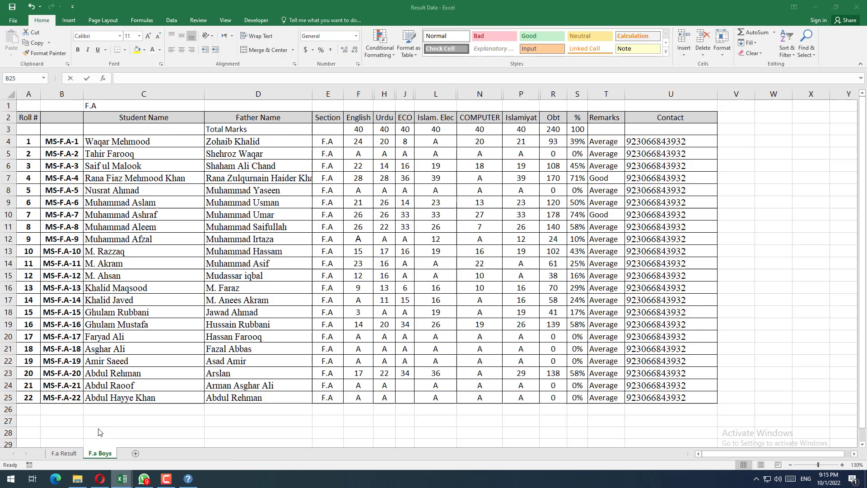
{"action": "left_click_drag", "start_coordinate": [664, 140], "coordinate": [661, 396]}
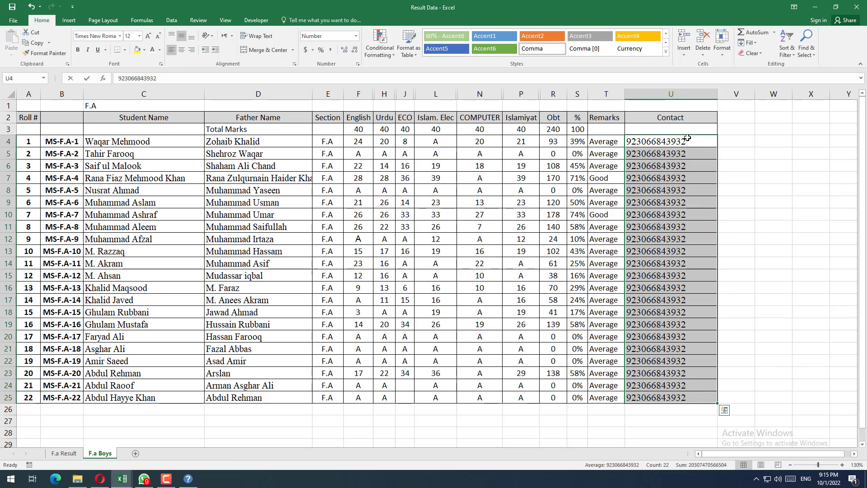
{"action": "left_click_drag", "start_coordinate": [687, 140], "coordinate": [652, 386]}
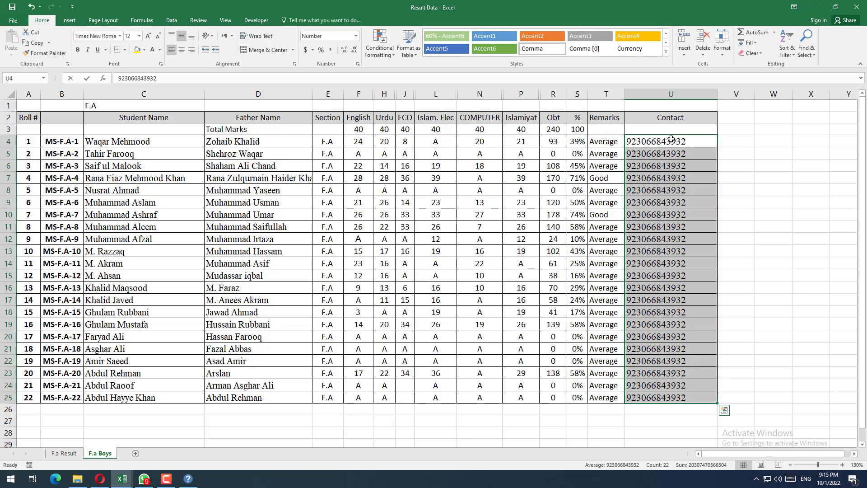
{"action": "key", "text": "alt+Tab"}
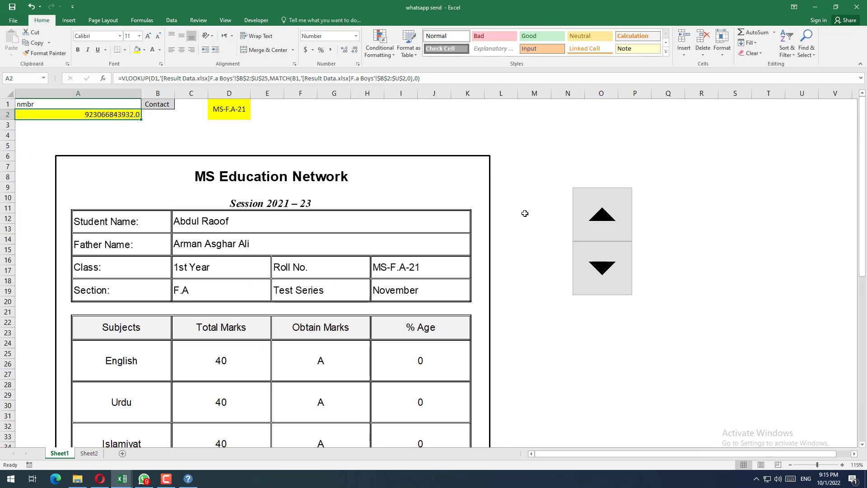
Step: Assign the WhatsAppMsg macro to the linked result card picture on Sheet1
{"action": "left_click", "coordinate": [524, 208]}
{"action": "scroll", "coordinate": [525, 209], "scroll_direction": "down", "scroll_amount": 2, "text": "ctrl"}
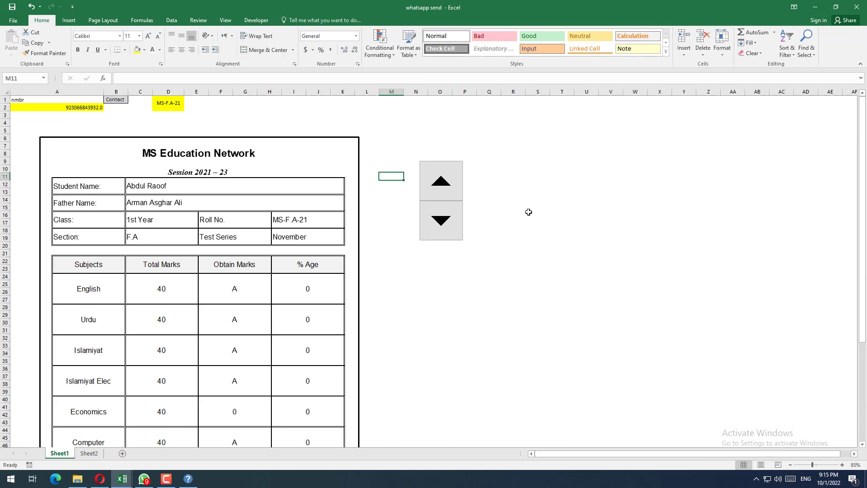
{"action": "left_click", "coordinate": [285, 240]}
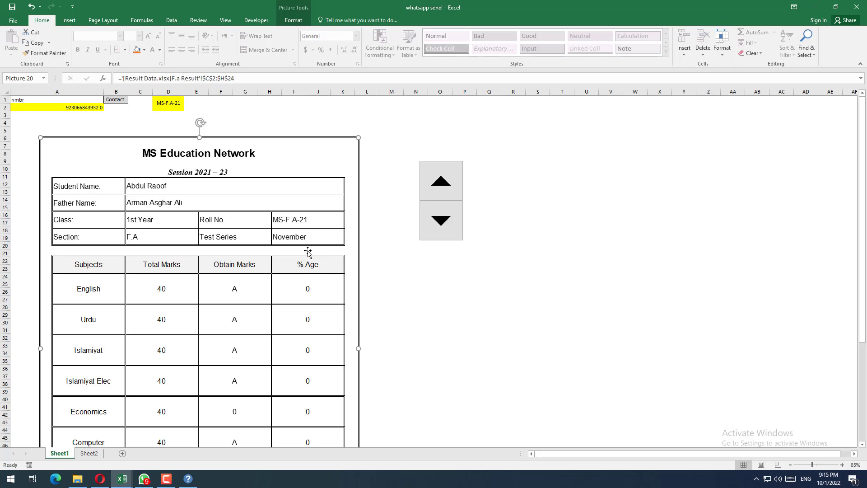
{"action": "scroll", "coordinate": [453, 295], "scroll_direction": "down", "scroll_amount": 1, "text": "ctrl"}
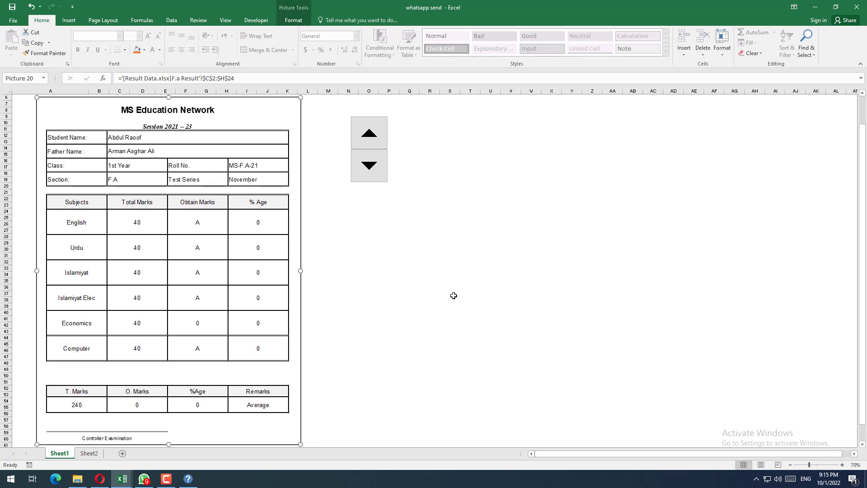
{"action": "right_click", "coordinate": [197, 194]}
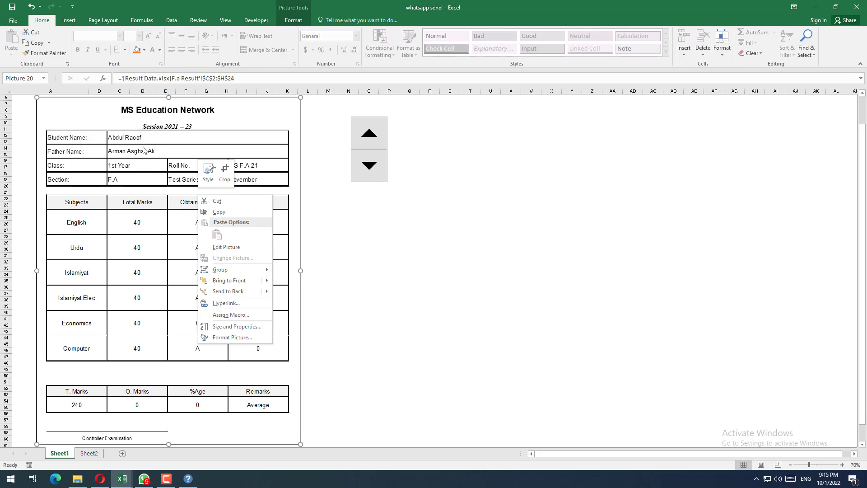
{"action": "left_click", "coordinate": [225, 315]}
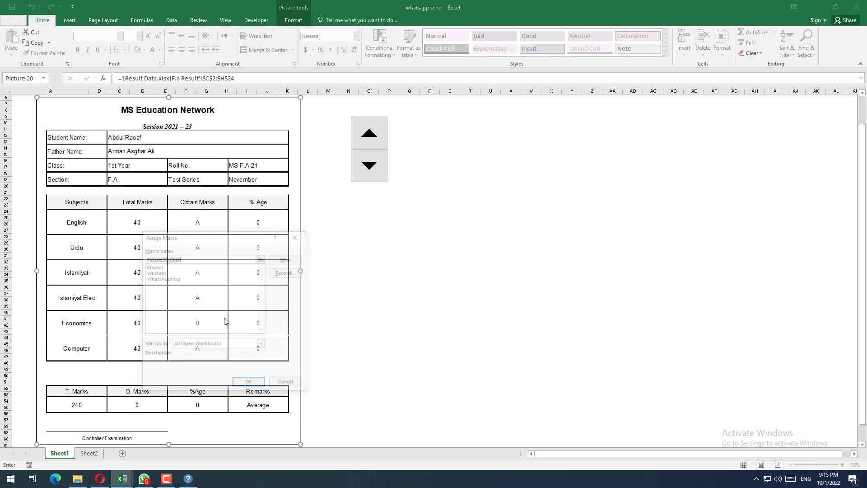
{"action": "left_click_drag", "start_coordinate": [227, 236], "coordinate": [279, 244]}
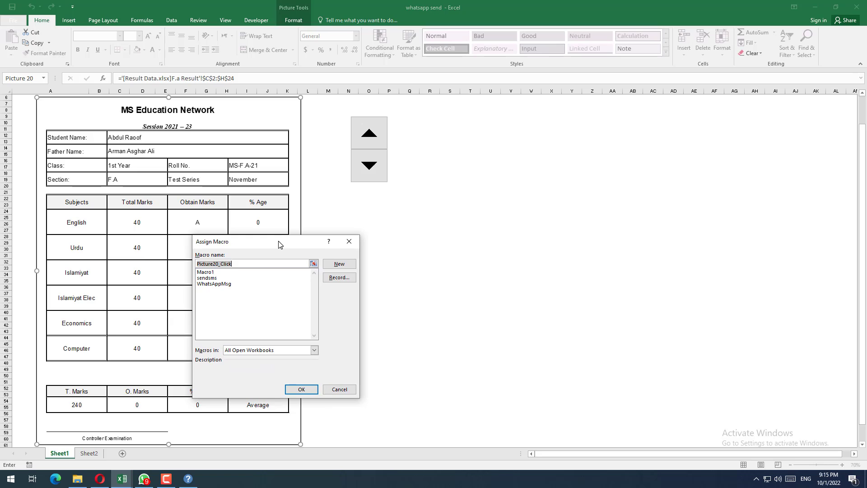
{"action": "left_click", "coordinate": [232, 286]}
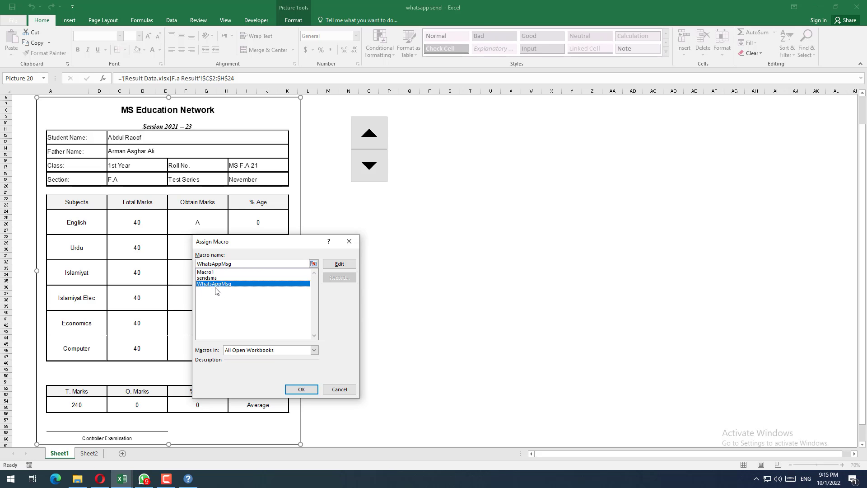
{"action": "left_click", "coordinate": [301, 389]}
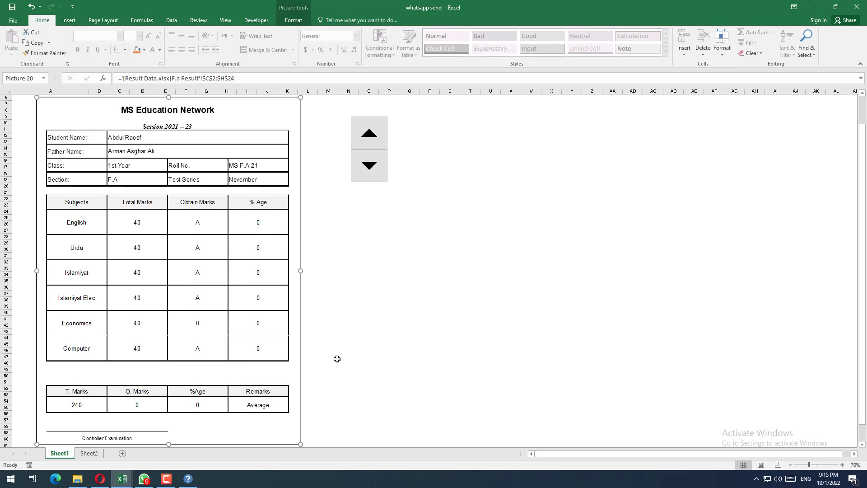
{"action": "left_click", "coordinate": [337, 359]}
{"action": "scroll", "coordinate": [342, 331], "scroll_direction": "up", "scroll_amount": 1}
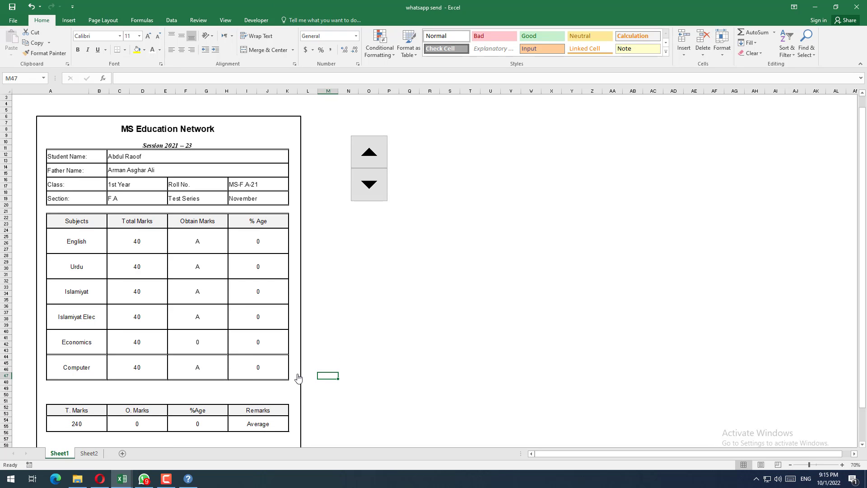
Step: Switch to WhatsApp, place its window beside the result card, and return to the whatsapp send workbook
{"action": "left_click", "coordinate": [141, 485]}
{"action": "left_click_drag", "start_coordinate": [380, 171], "coordinate": [392, 110]}
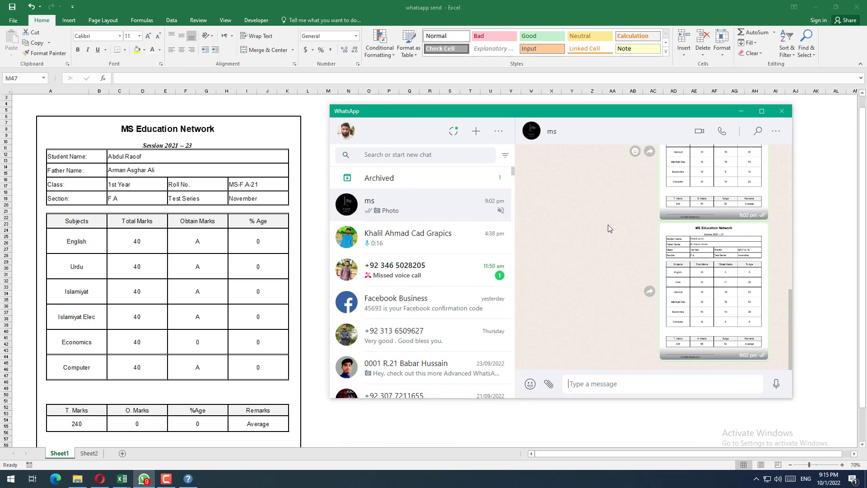
{"action": "left_click", "coordinate": [315, 140]}
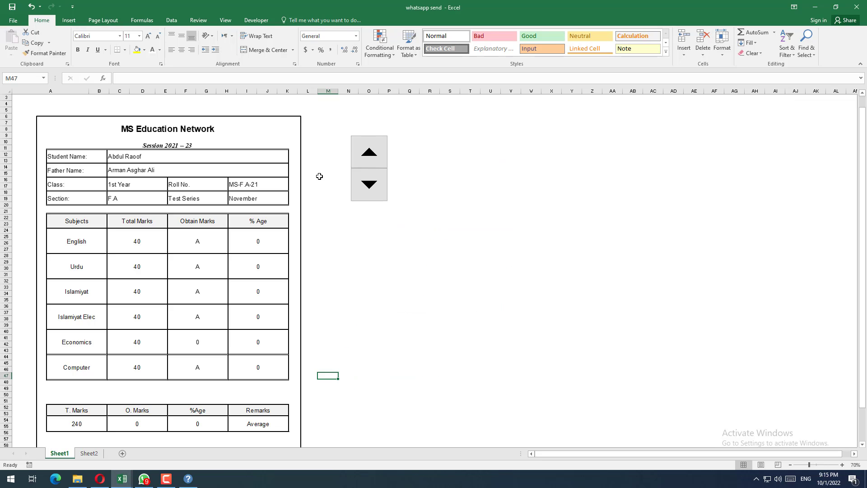
Step: Send the result card for roll number MS-F.A-22 through its macro, and go back to MS-F.A-18 to send that card too
{"action": "left_click", "coordinate": [365, 166]}
{"action": "left_click", "coordinate": [228, 195]}
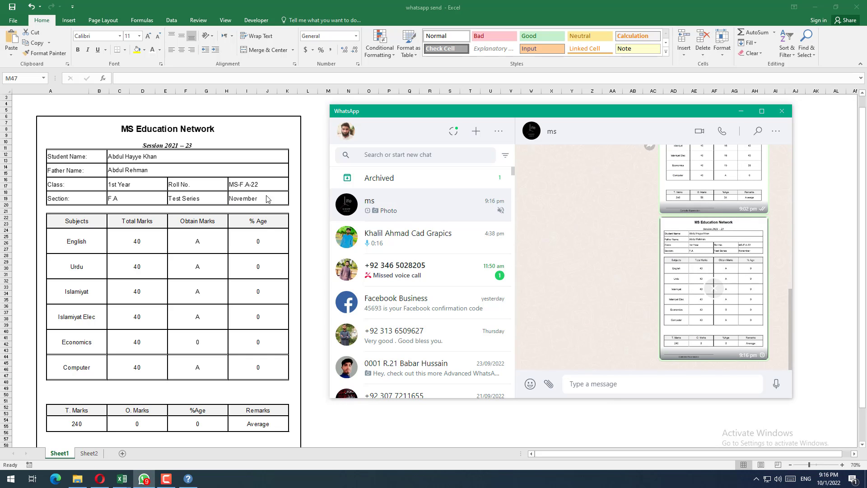
{"action": "left_click", "coordinate": [369, 184]}
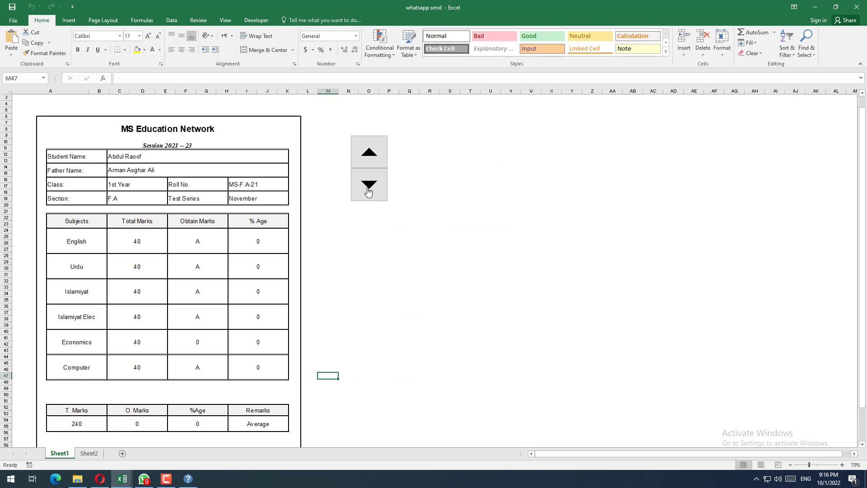
{"action": "left_click", "coordinate": [369, 184]}
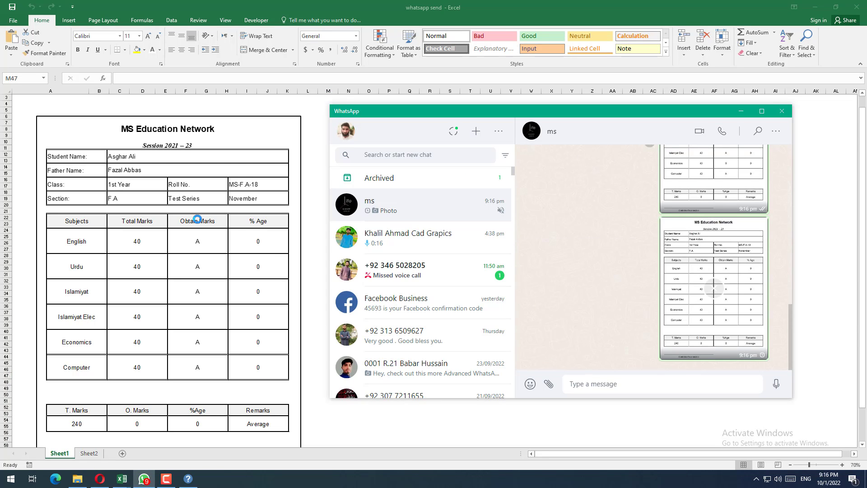
Step: Review the student data in A2:U25 on the F.a Boys sheet of Result Data and the card on F.a Result
{"action": "left_click", "coordinate": [118, 480]}
{"action": "left_click", "coordinate": [82, 438]}
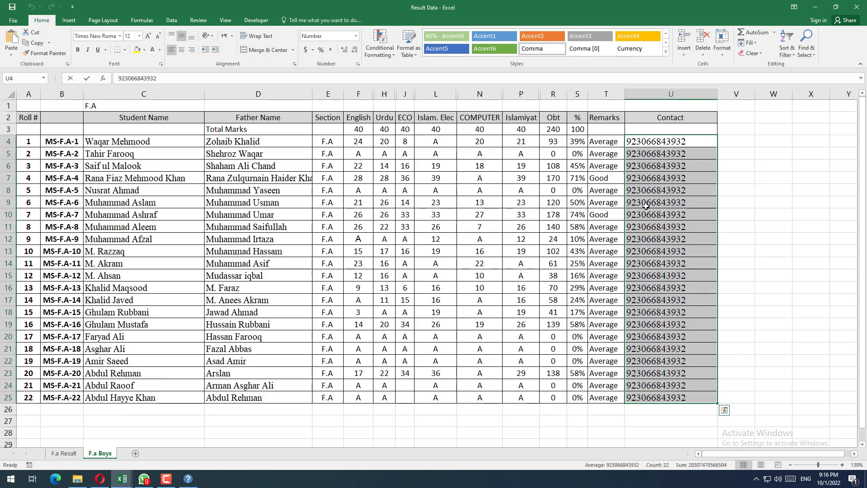
{"action": "left_click_drag", "start_coordinate": [671, 118], "coordinate": [27, 397]}
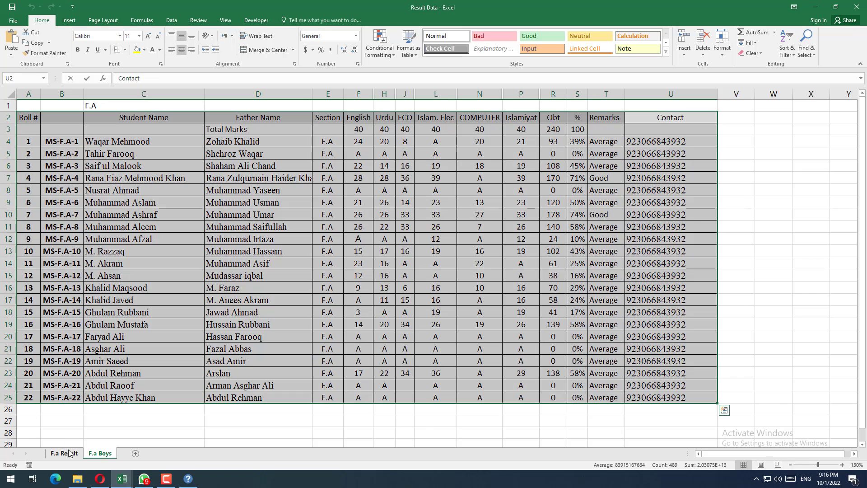
{"action": "left_click", "coordinate": [68, 453]}
{"action": "left_click", "coordinate": [411, 261]}
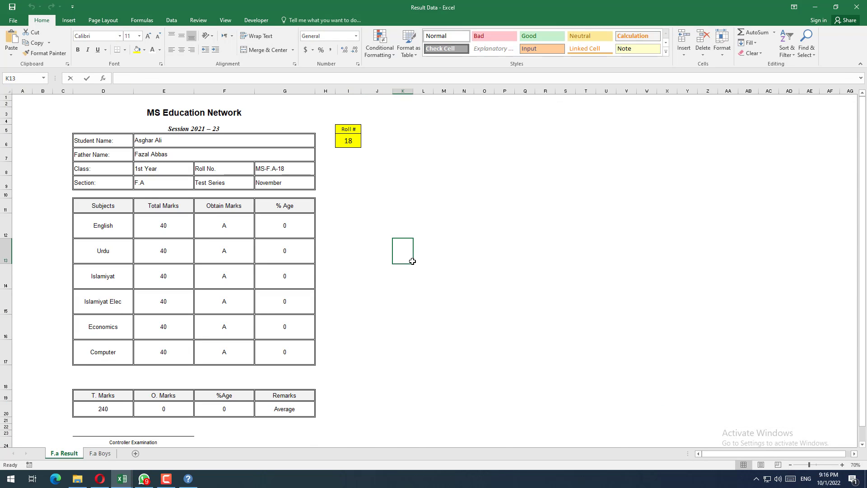